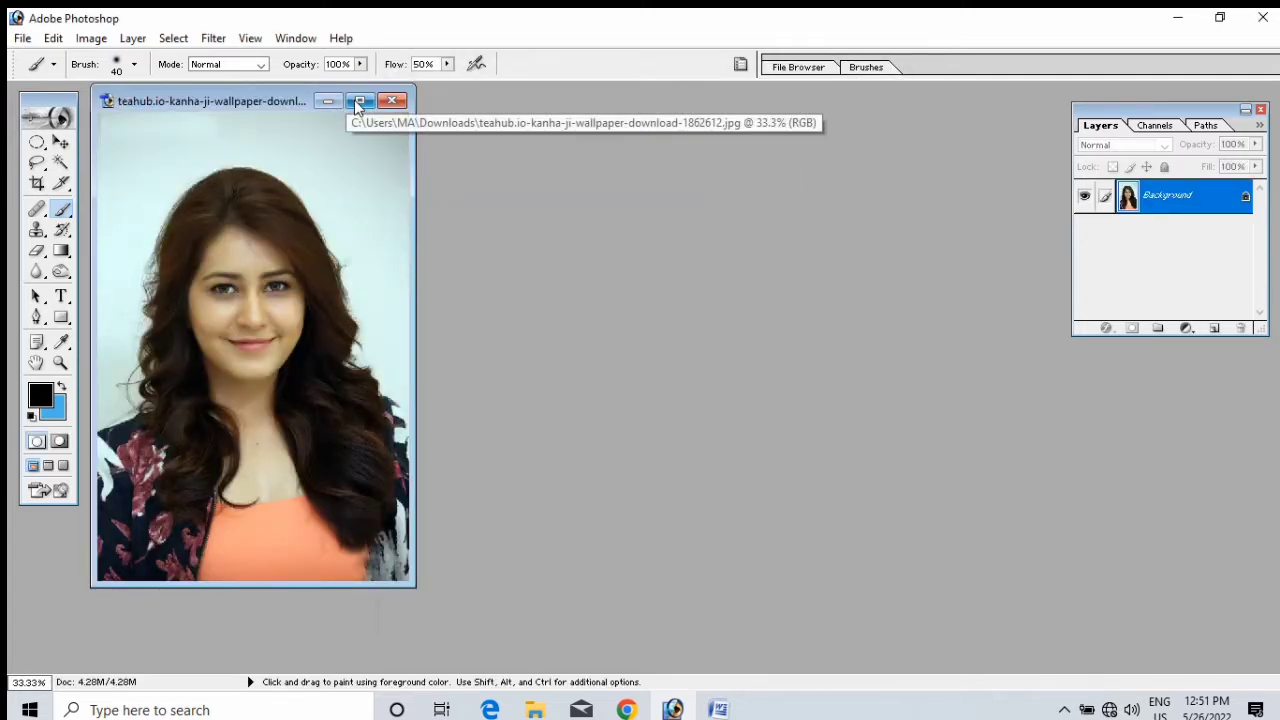
Crop the portrait to 1.2 in by 1.5 in at 300 pixels/inch, trimming above the head and below the chest
click(359, 101)
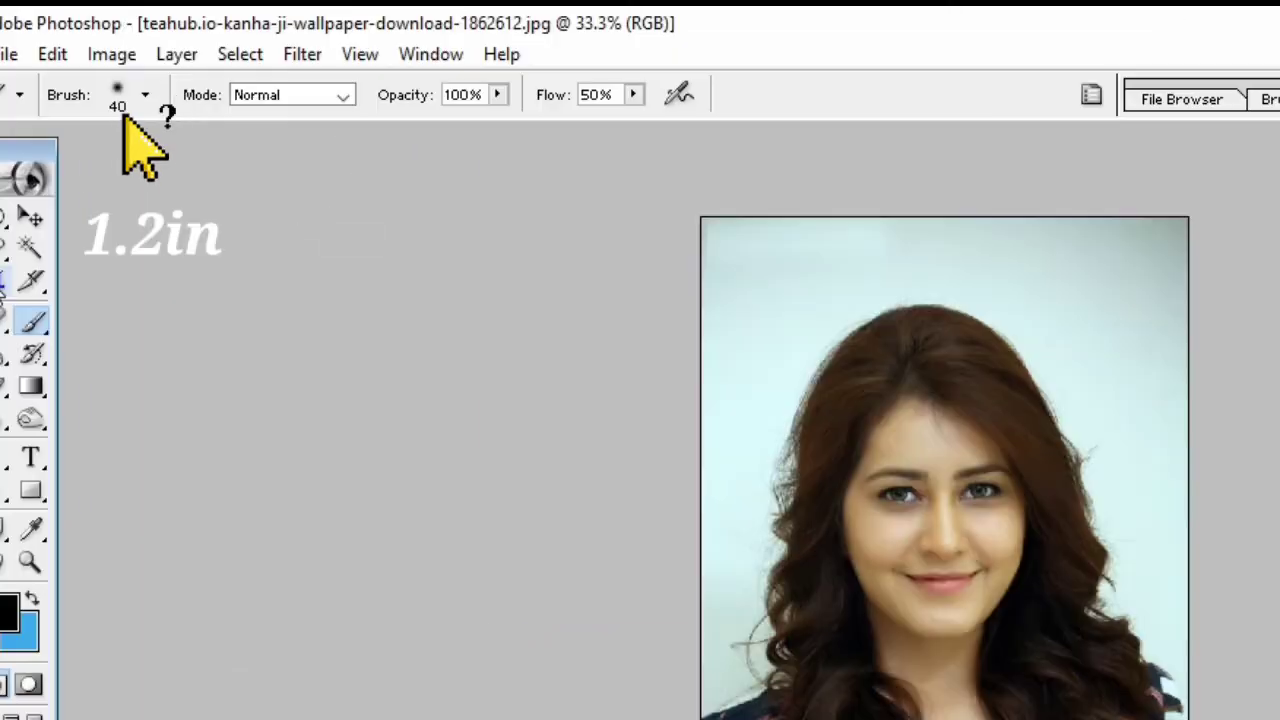
click(36, 183)
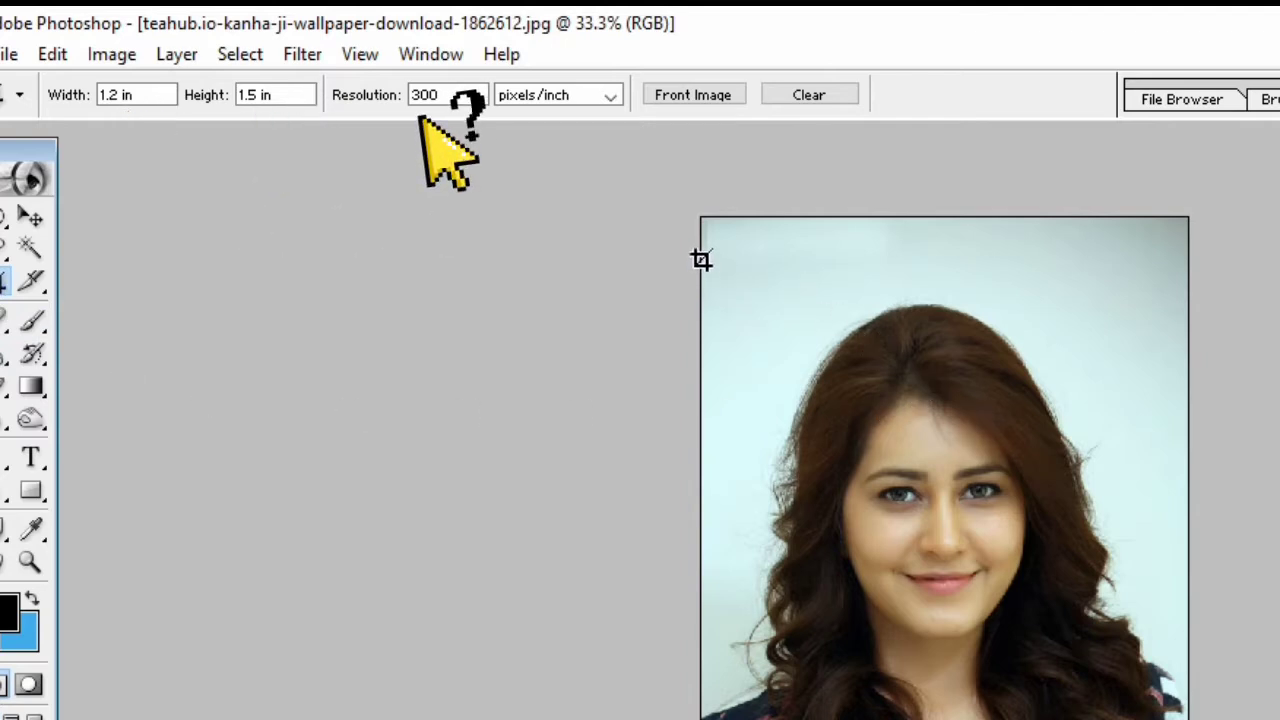
mouse_move(886, 448)
mouse_down()
mouse_move(1133, 719)
mouse_move(1218, 719)
mouse_move(1188, 719)
mouse_up()
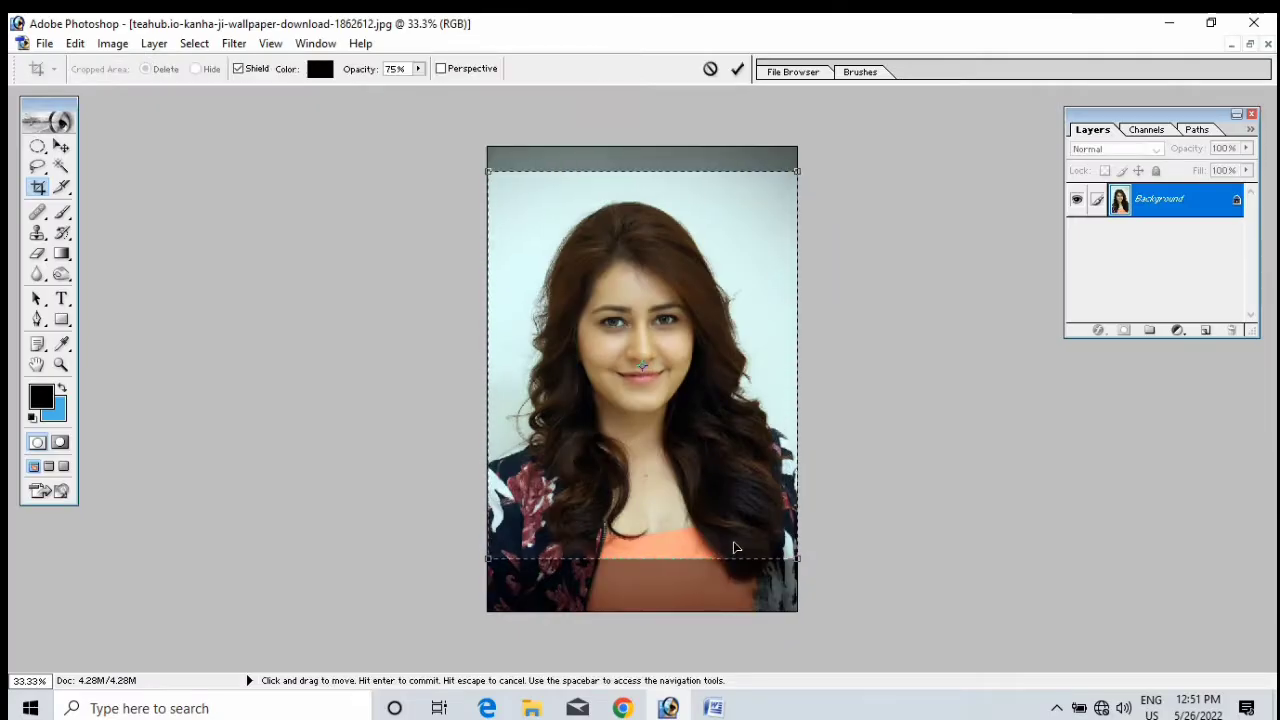
key(Return)
key(ctrl+0)
scroll(643, 412, up, 3)
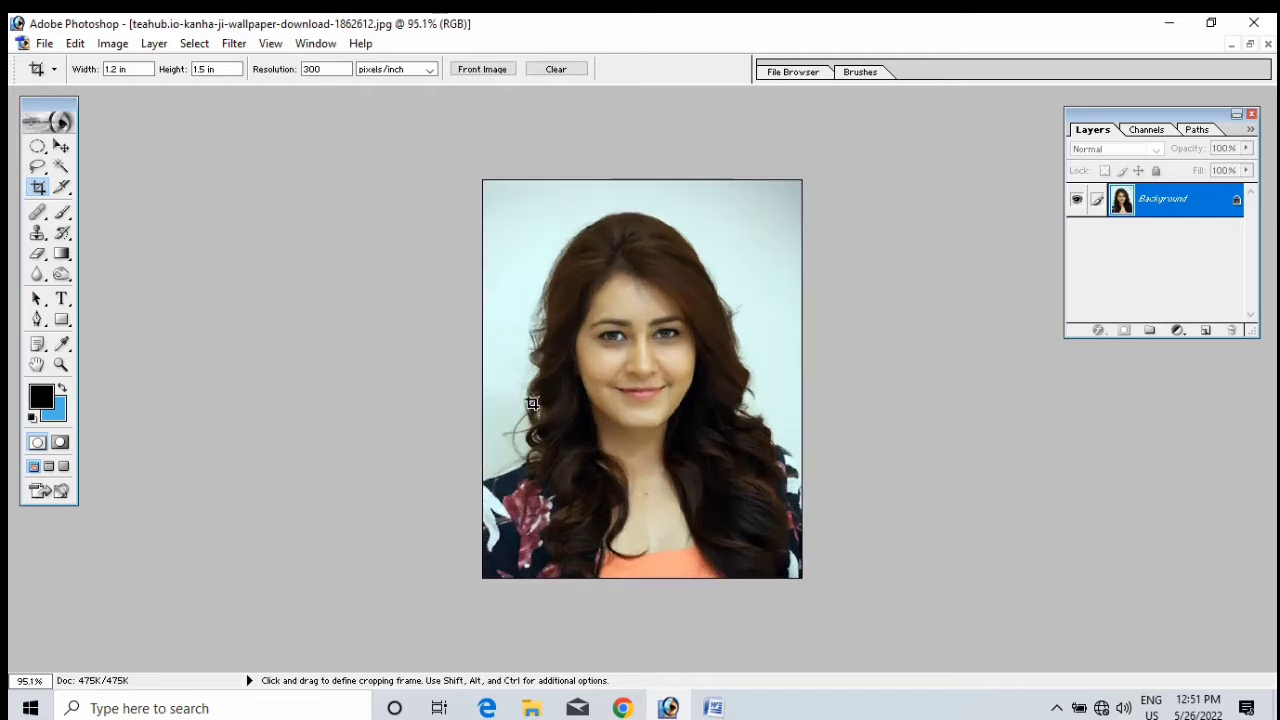
Select the pale background around the woman with the Magic Wand, refine the selection, and clear it to the blue background colour
click(61, 168)
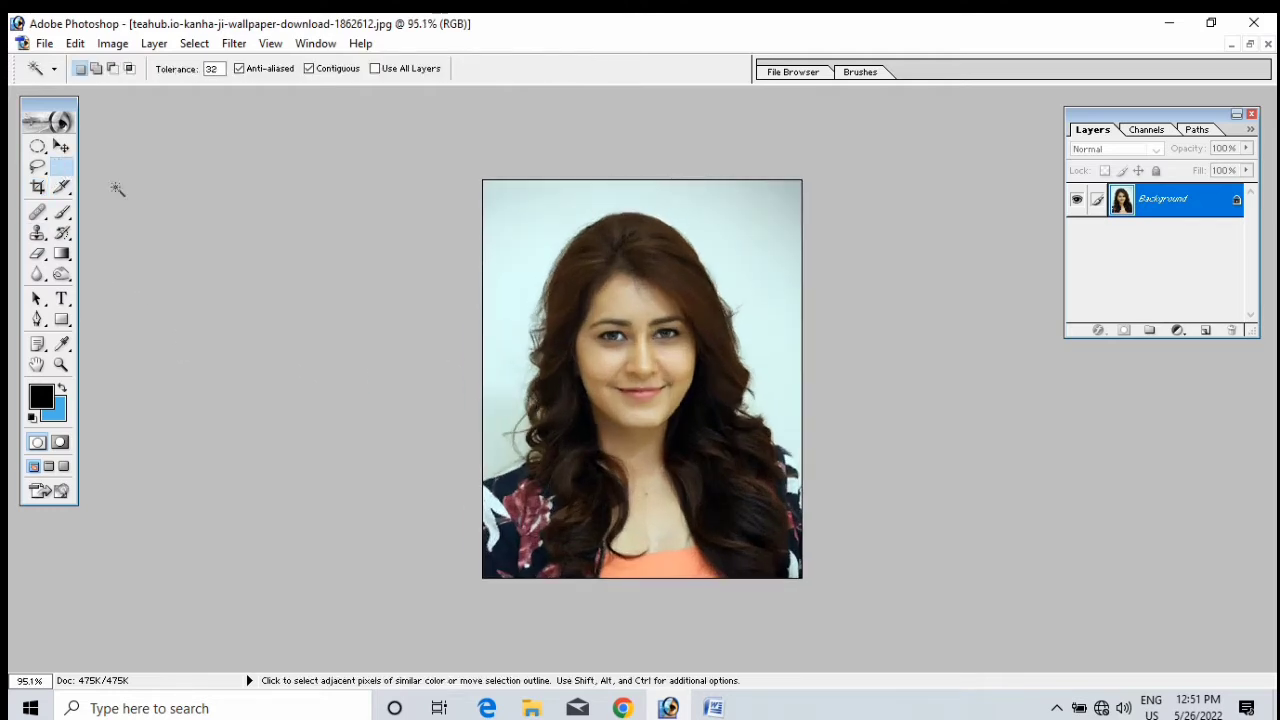
click(535, 255)
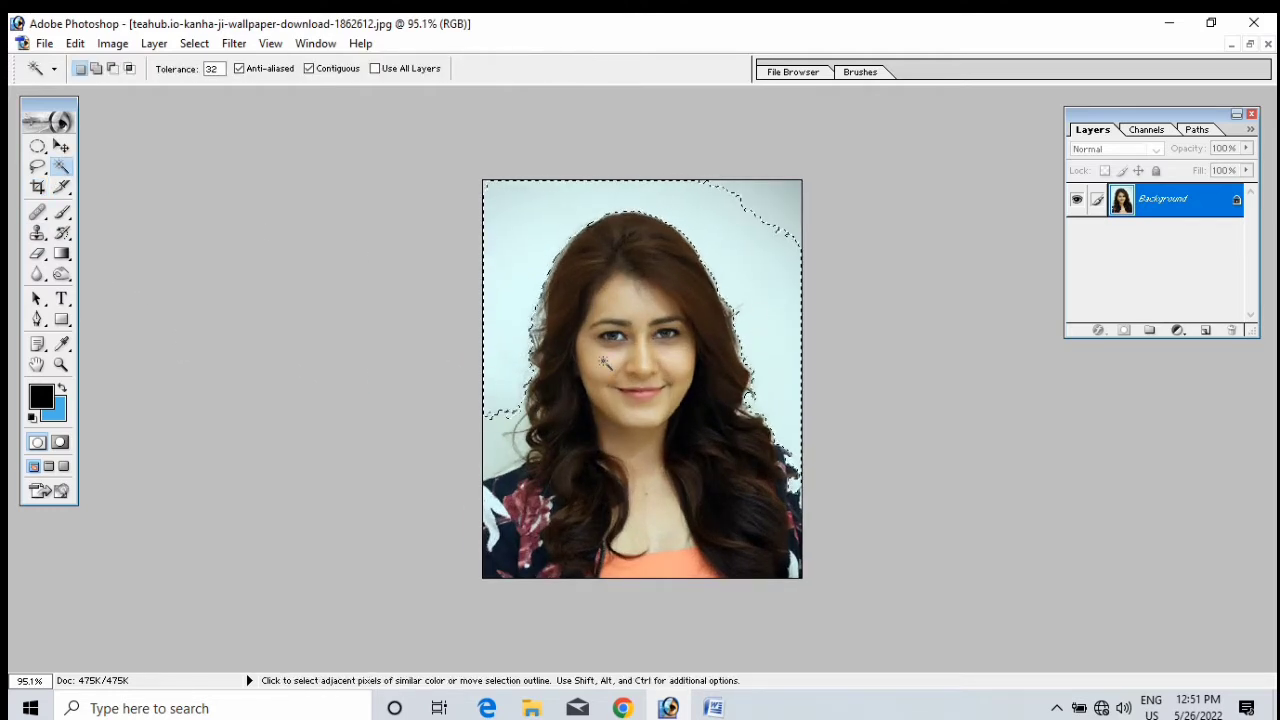
click(497, 388)
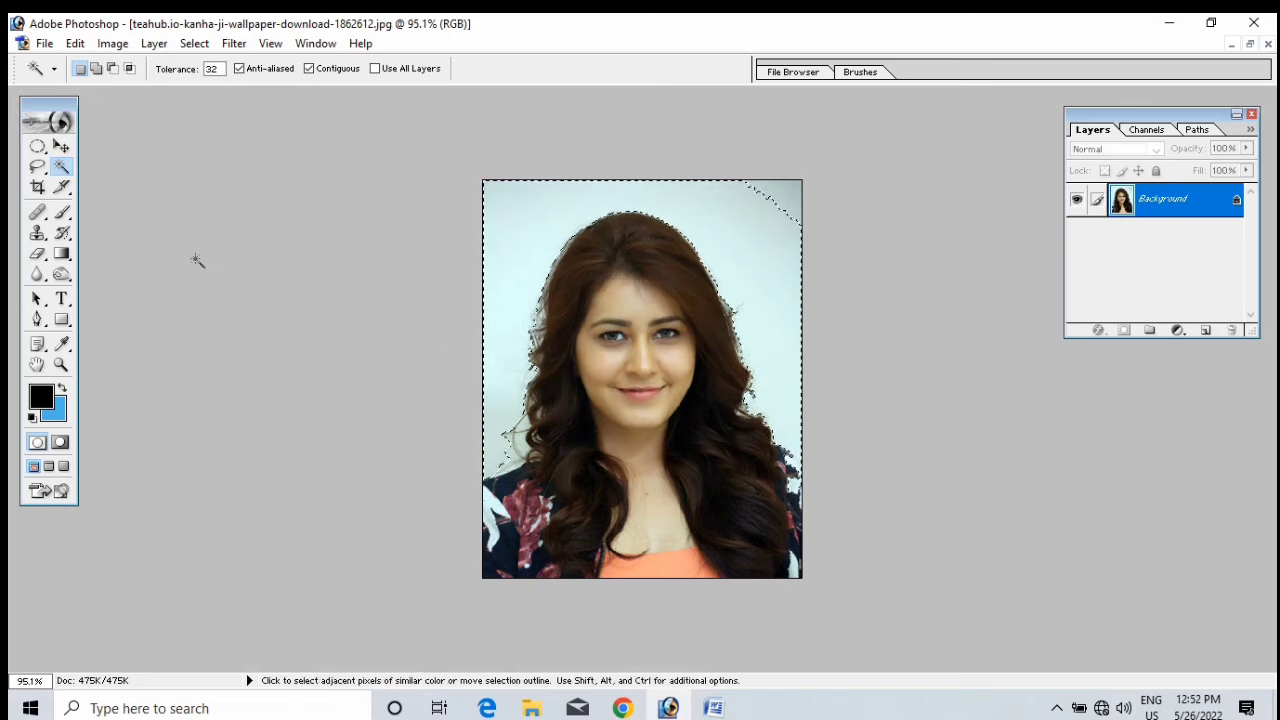
click(38, 149)
key(ctrl+0)
scroll(634, 380, down, 1)
drag(837, 475, 888, 554)
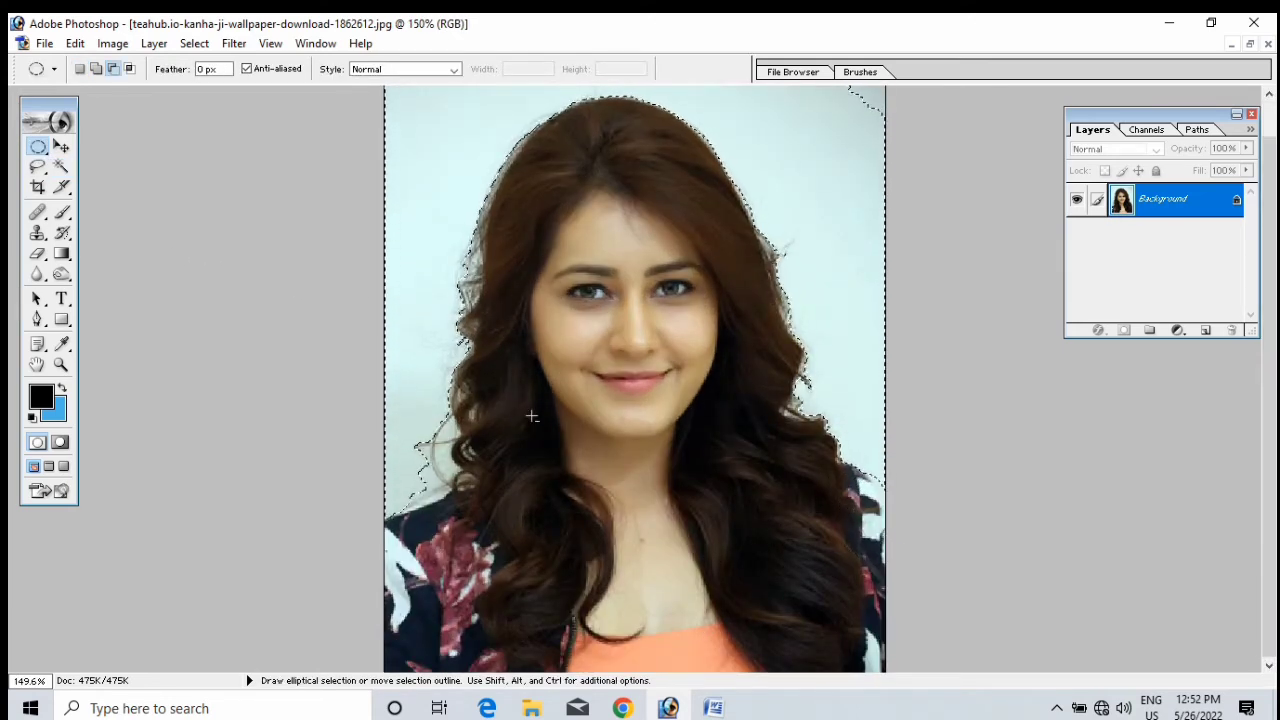
key(Delete)
Select the leftover pale patch in the photo's upper-right corner with the Magic Wand and clear it to blue
click(61, 166)
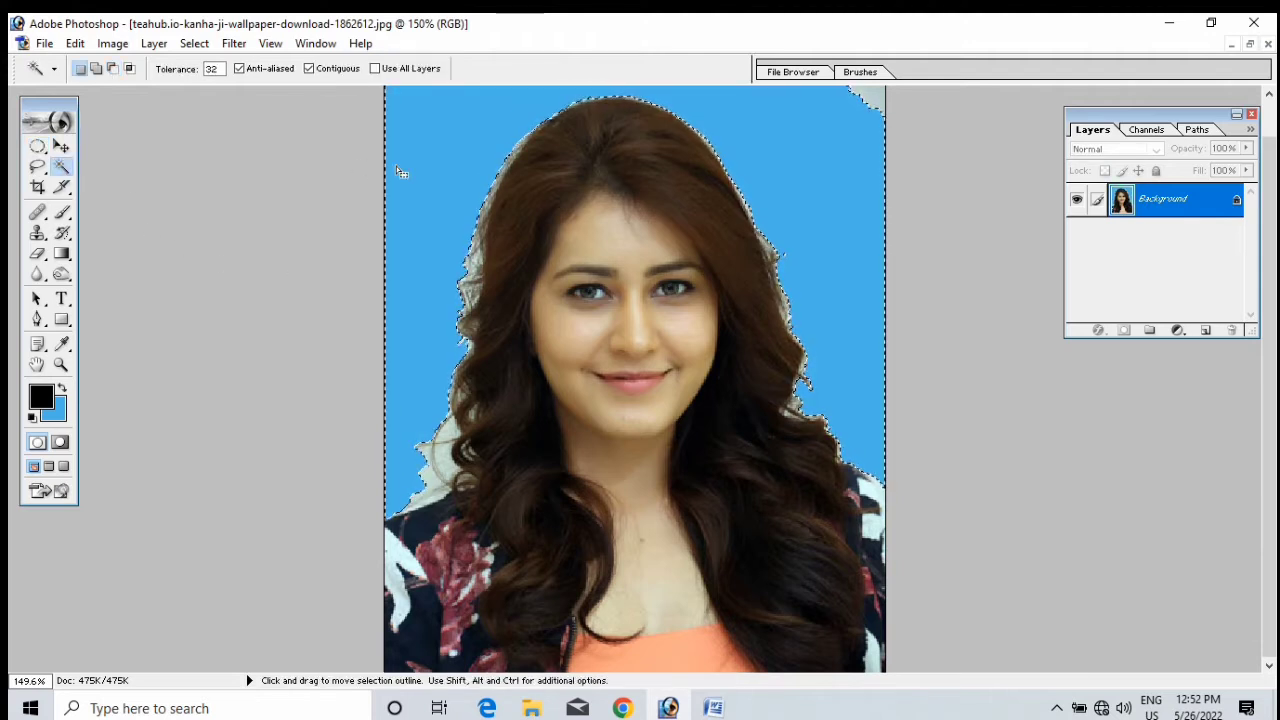
key(ctrl+d)
scroll(754, 316, up, 1)
click(870, 125)
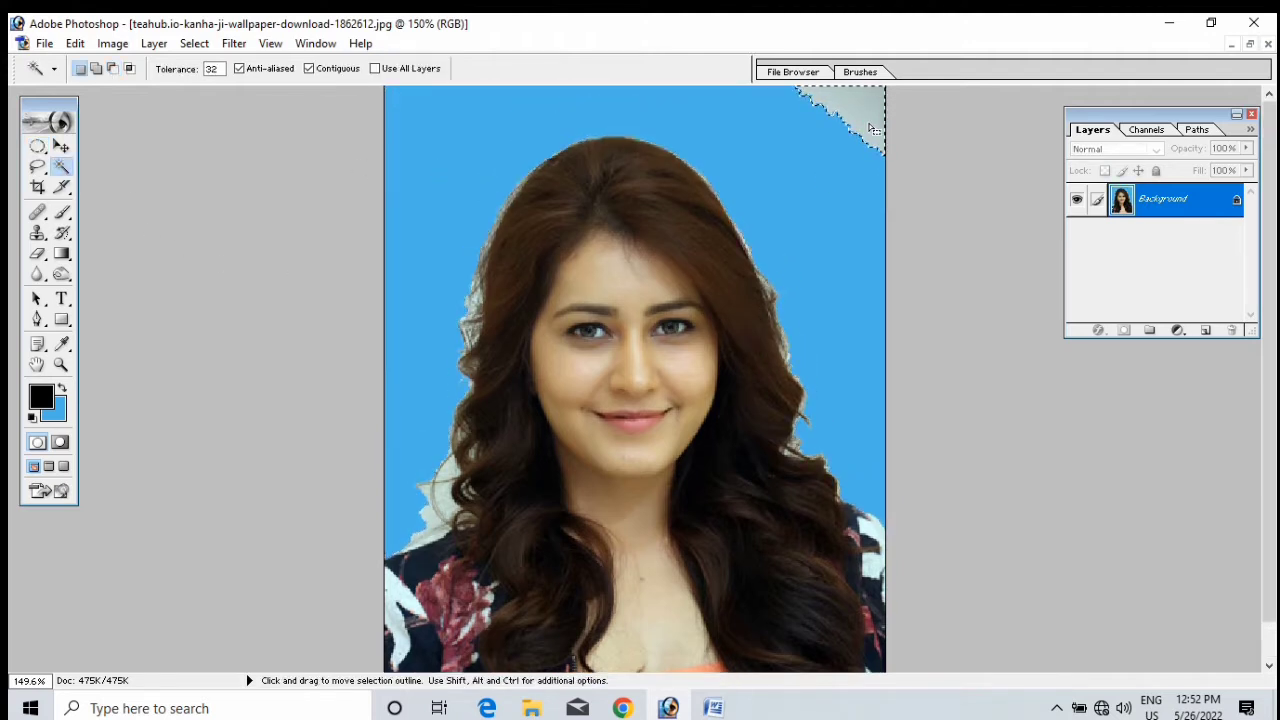
key(Delete)
scroll(757, 343, down, 1)
Erase the pale fringe along the left side of the hair, from the shoulder up to the head, with the 60-pixel Eraser
click(38, 254)
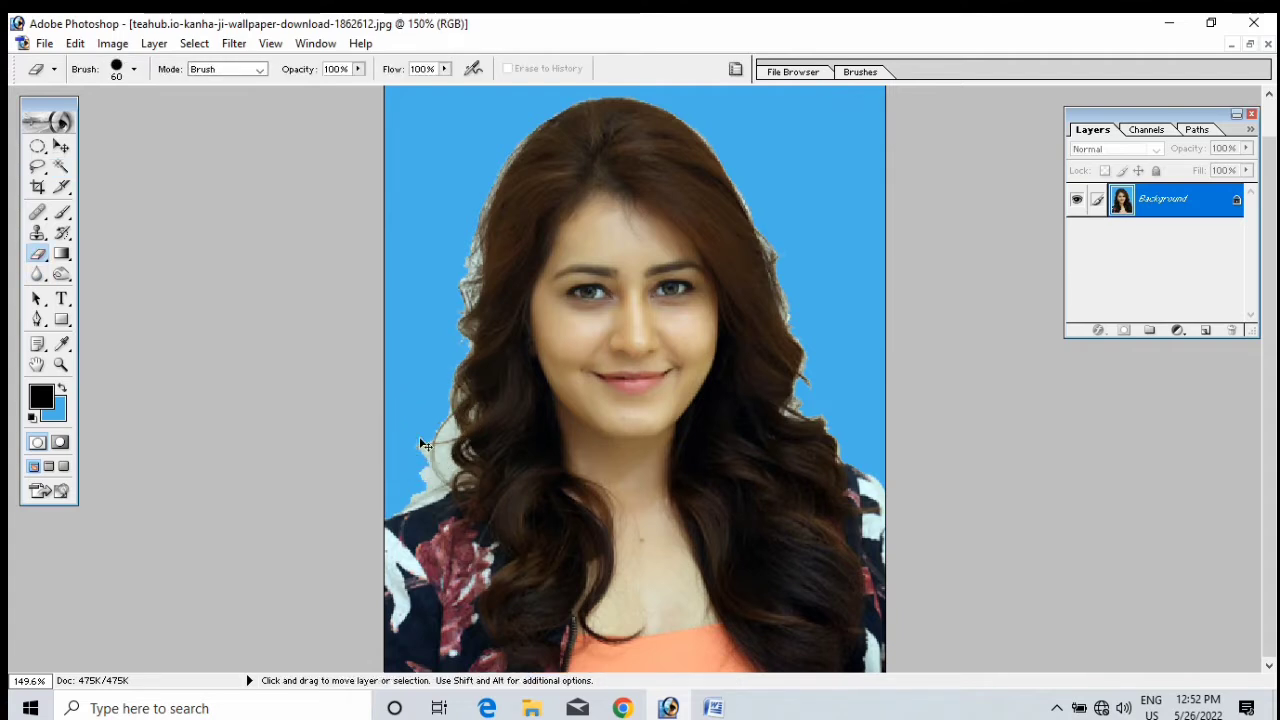
key(ctrl+plus)
scroll(393, 387, down, 3)
mouse_move(357, 292)
mouse_down()
mouse_move(343, 250)
mouse_move(337, 314)
mouse_move(363, 322)
mouse_move(366, 378)
mouse_up()
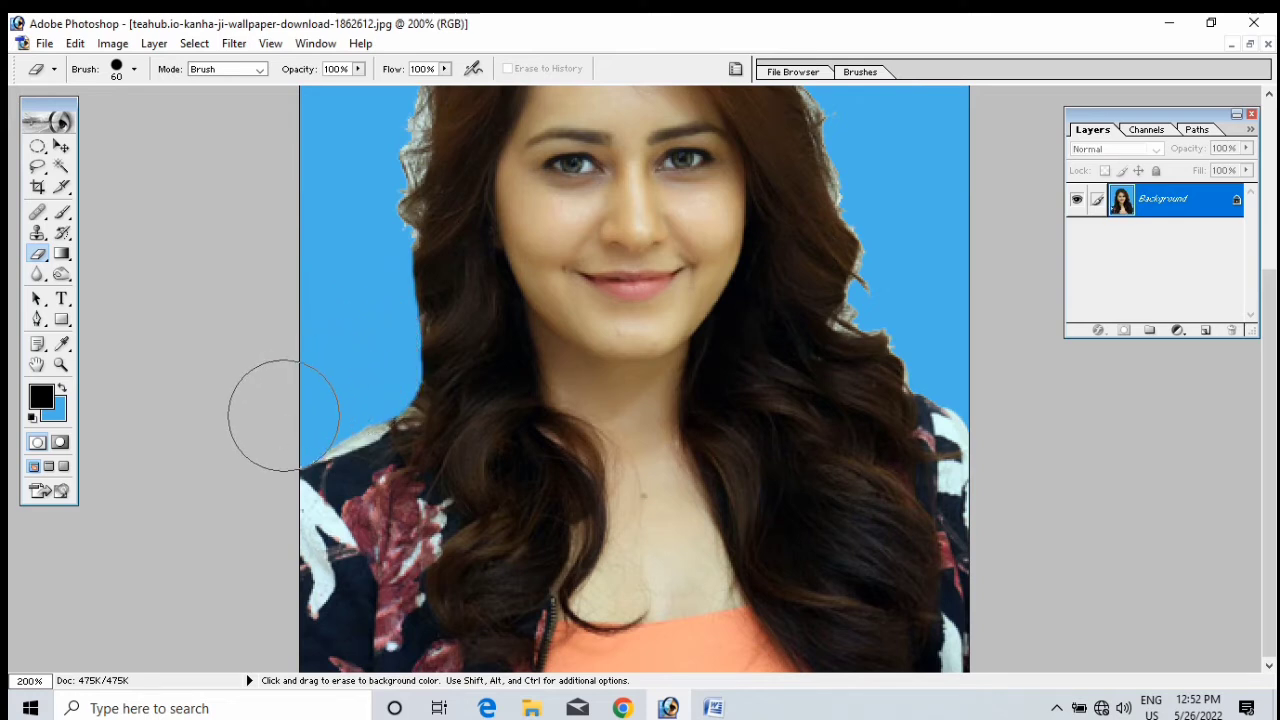
scroll(367, 361, up, 2)
scroll(367, 361, up, 4)
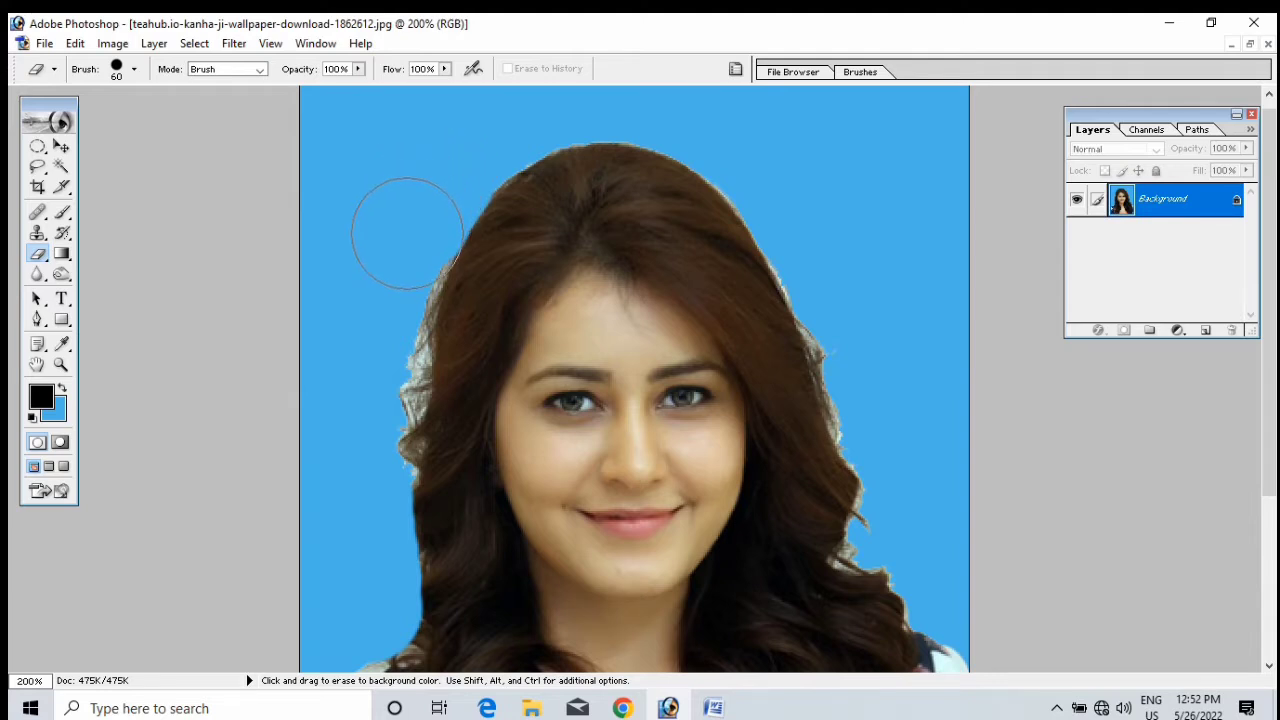
mouse_move(399, 252)
mouse_down()
mouse_move(352, 507)
mouse_move(392, 394)
mouse_move(362, 492)
mouse_up()
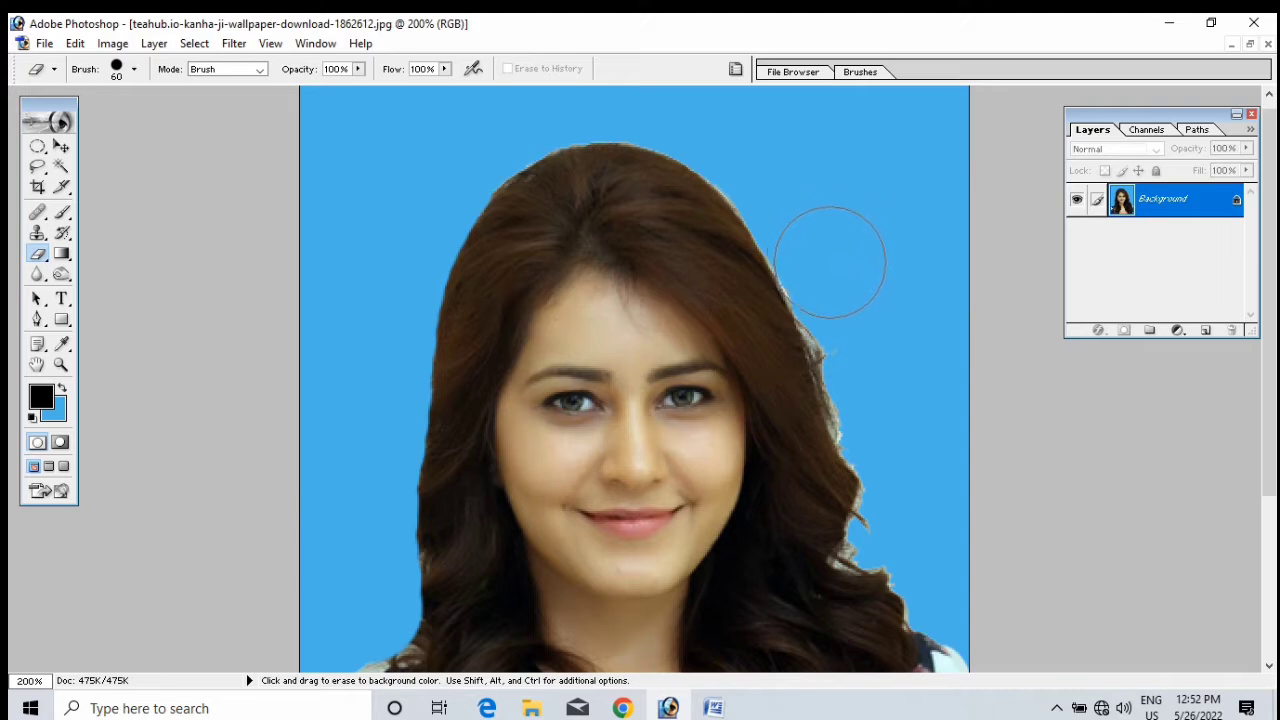
Erase the pale fringe and stray strands along the right side of the hair down to the shoulder
drag(850, 311, 910, 495)
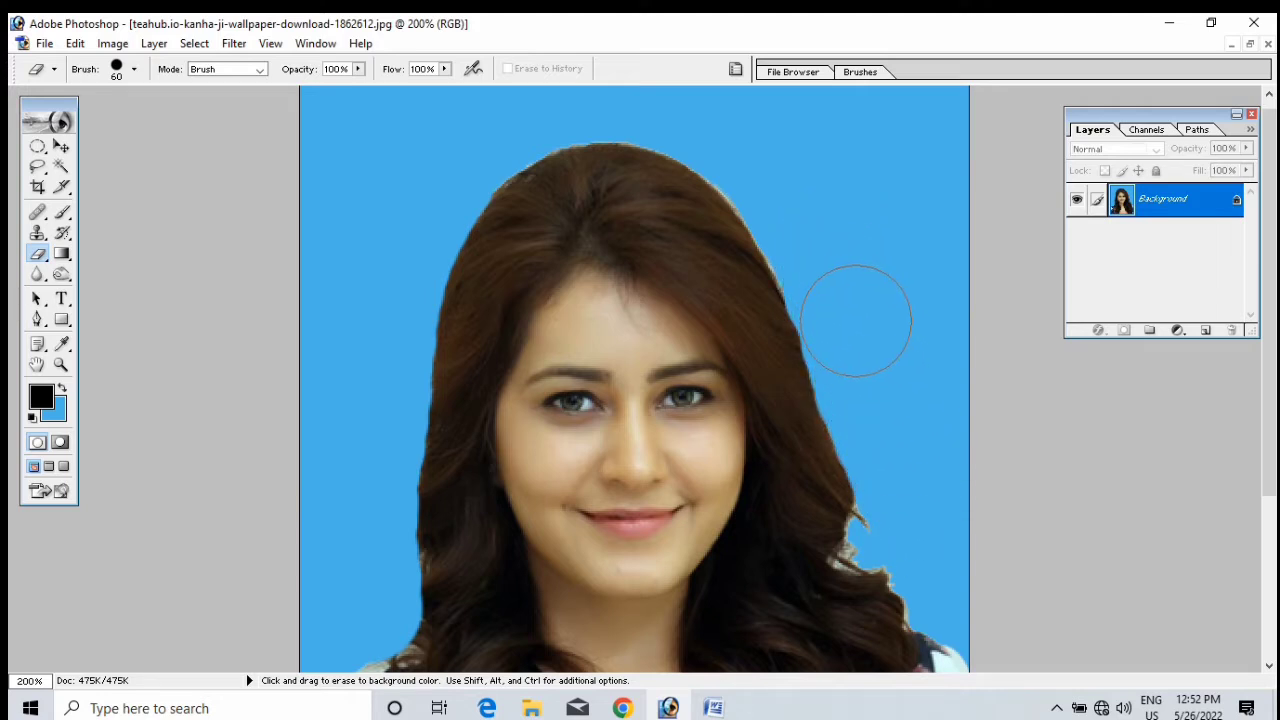
scroll(852, 265, down, 3)
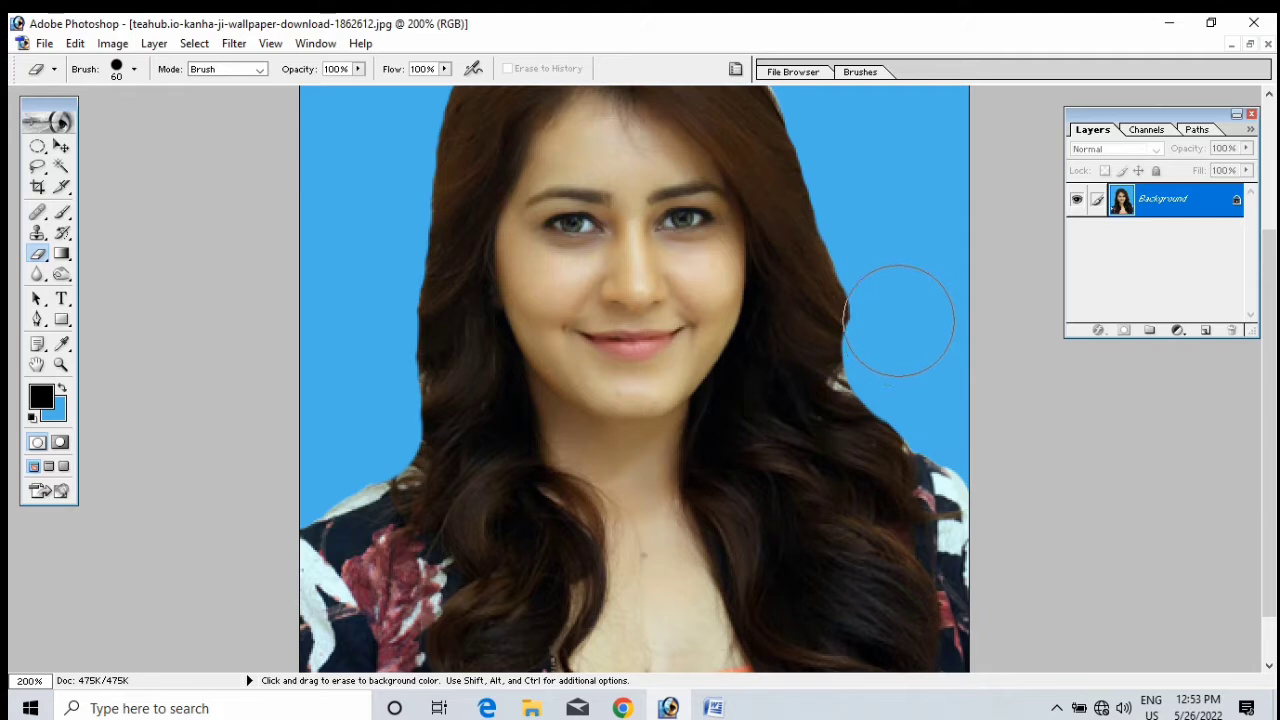
scroll(880, 295, up, 2)
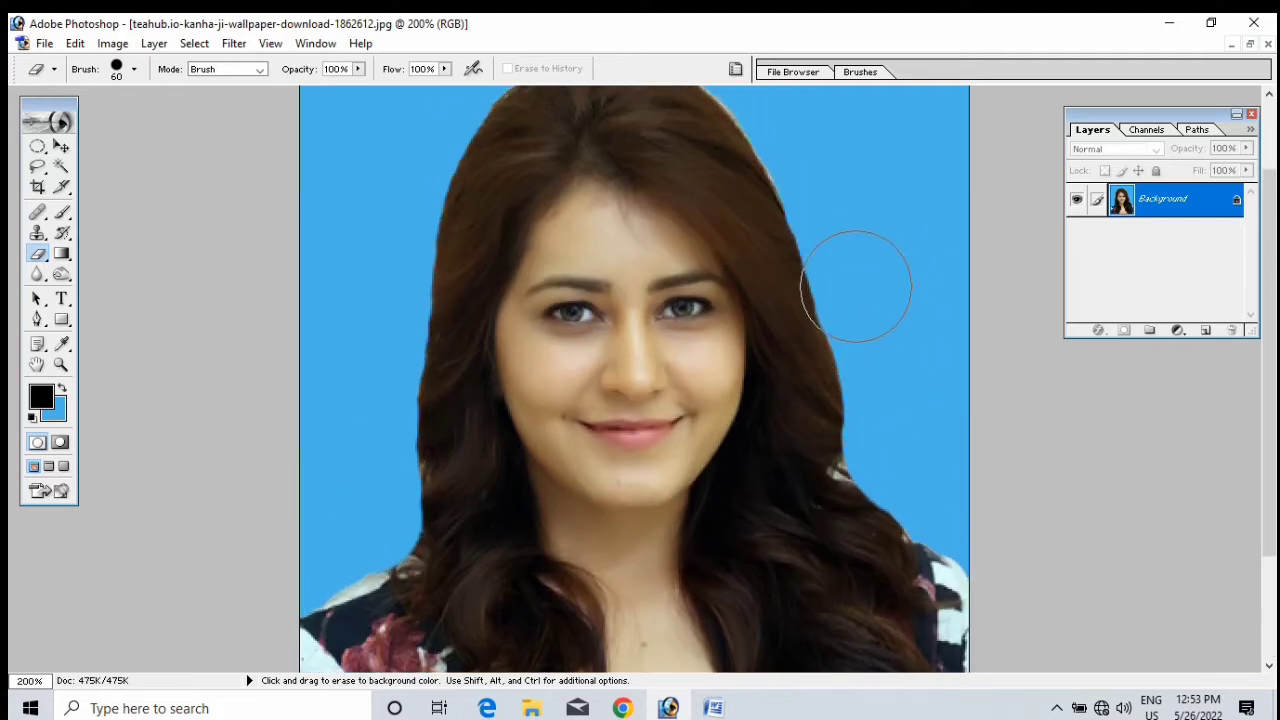
scroll(855, 286, up, 1)
drag(873, 360, 890, 480)
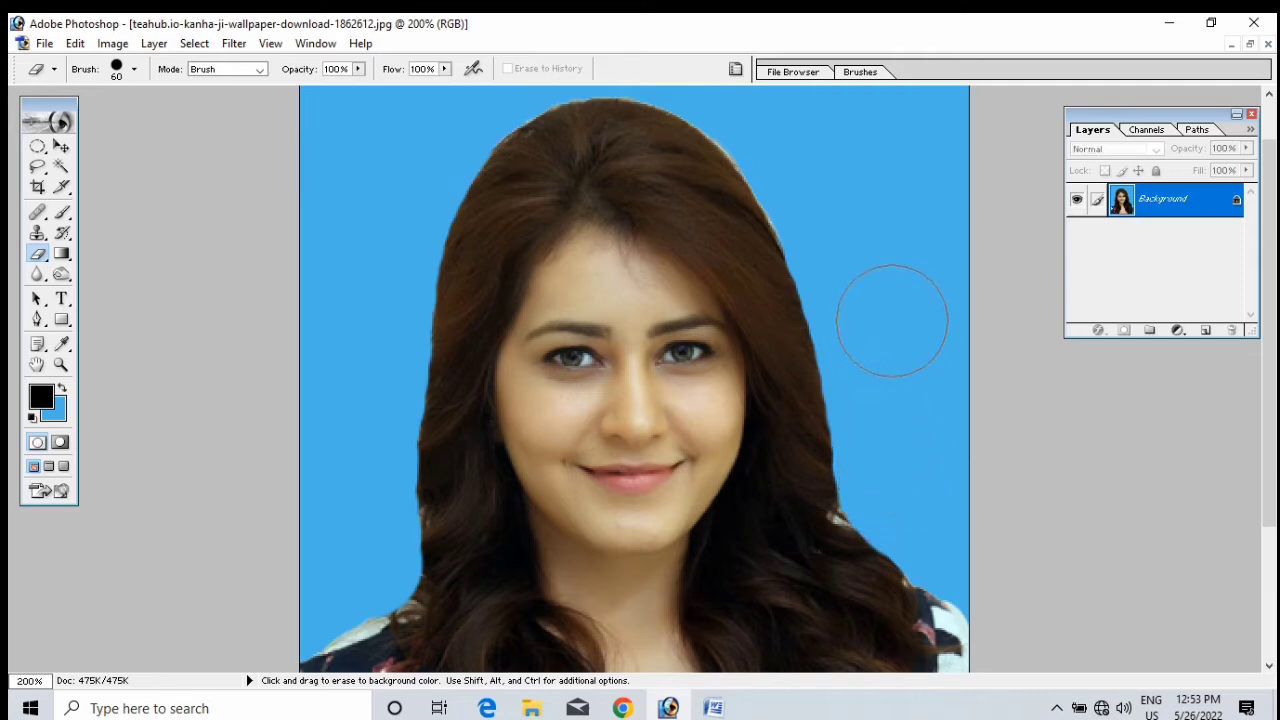
Erase the thin light edge remaining along the upper right of the head
key(ctrl+plus)
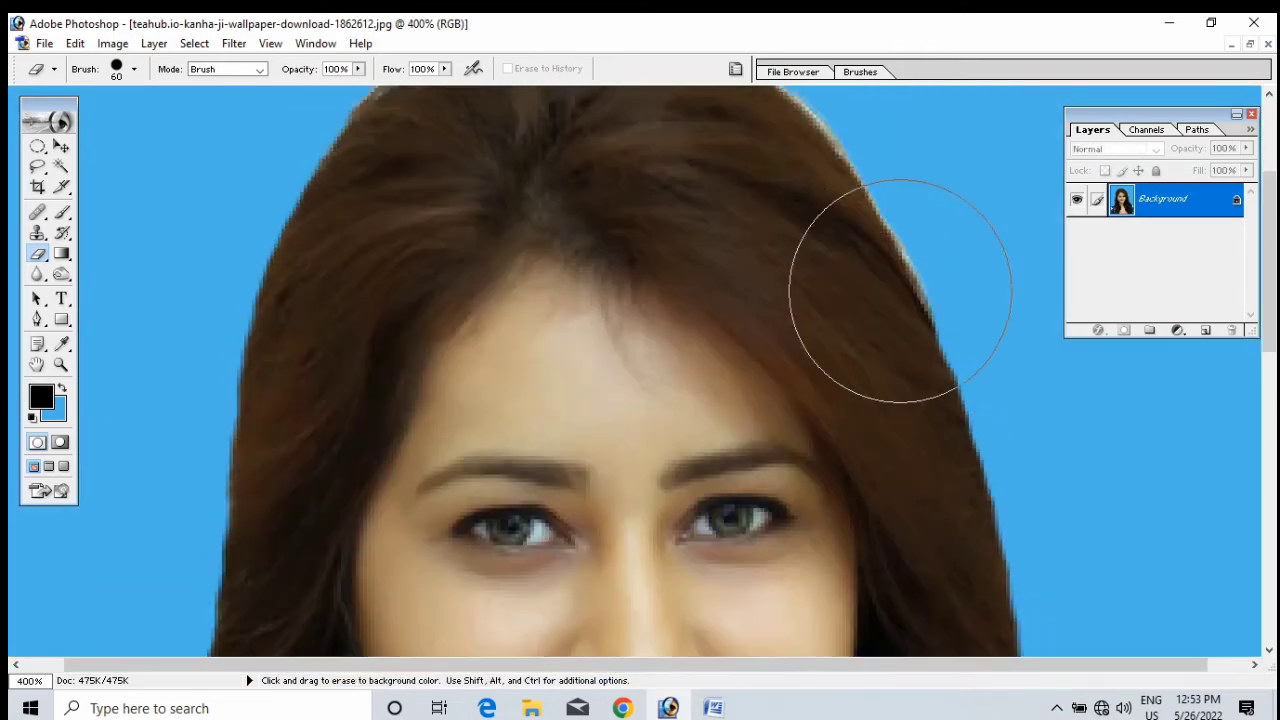
scroll(900, 290, up, 3)
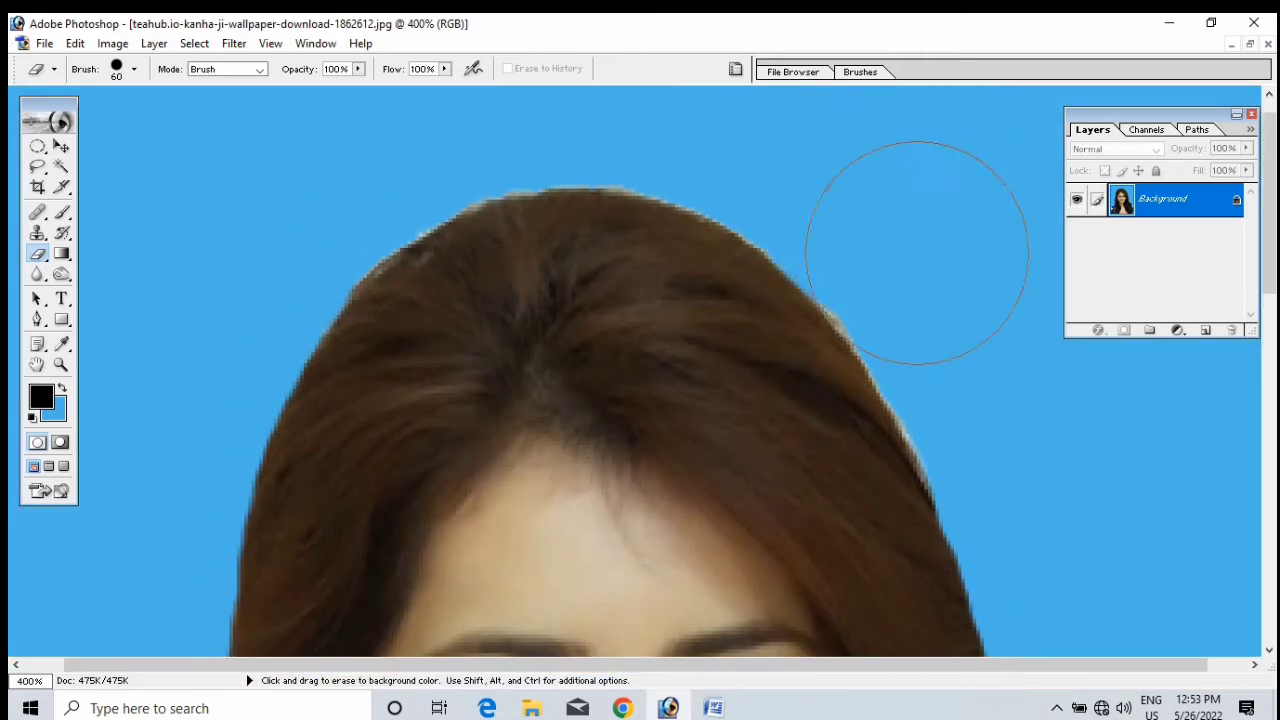
drag(917, 253, 945, 290)
mouse_move(968, 334)
mouse_down()
mouse_move(997, 363)
mouse_move(1025, 431)
mouse_up()
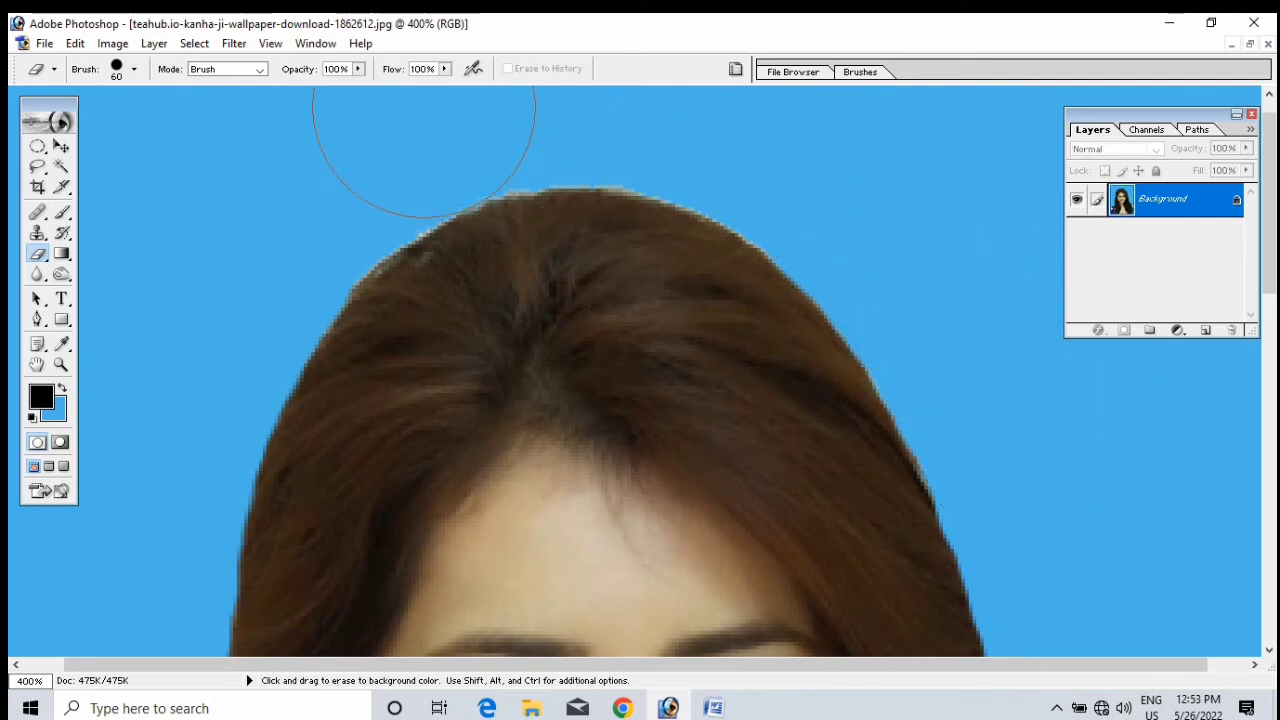
key(ctrl+minus)
key(ctrl+minus)
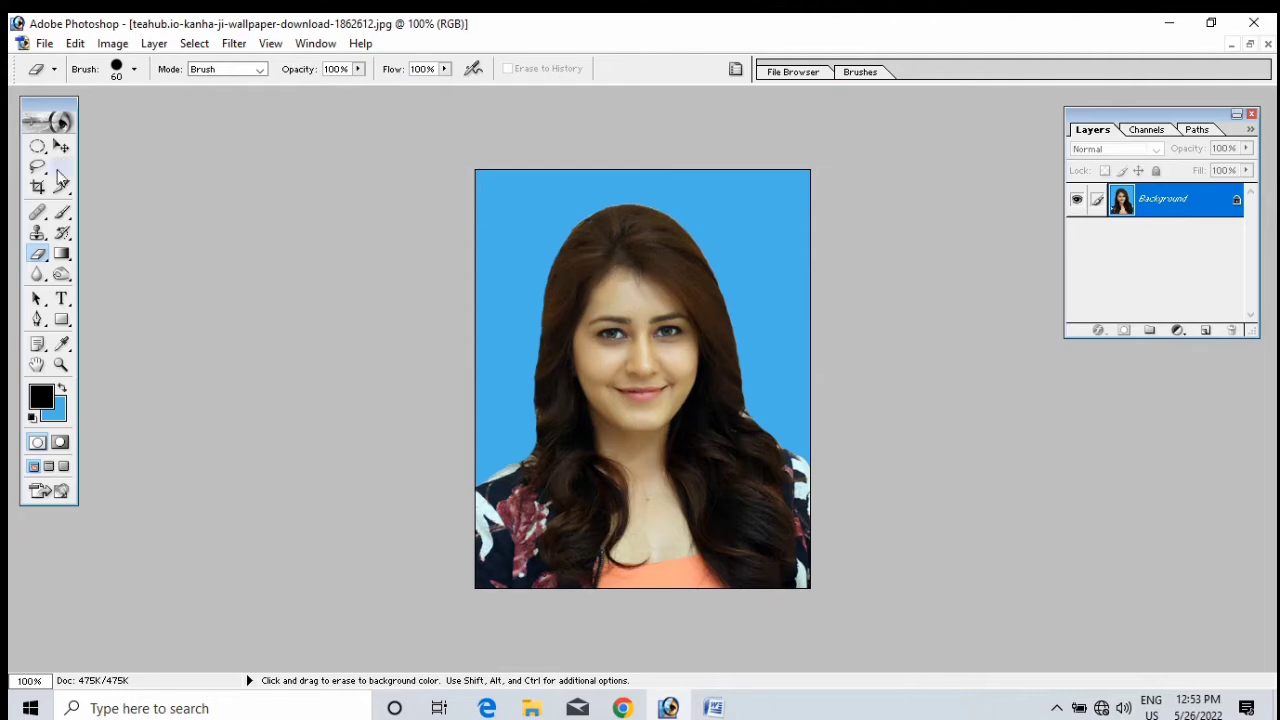
Brighten the photo with Curves by raising the RGB midtones to about input 117, output 140
click(60, 167)
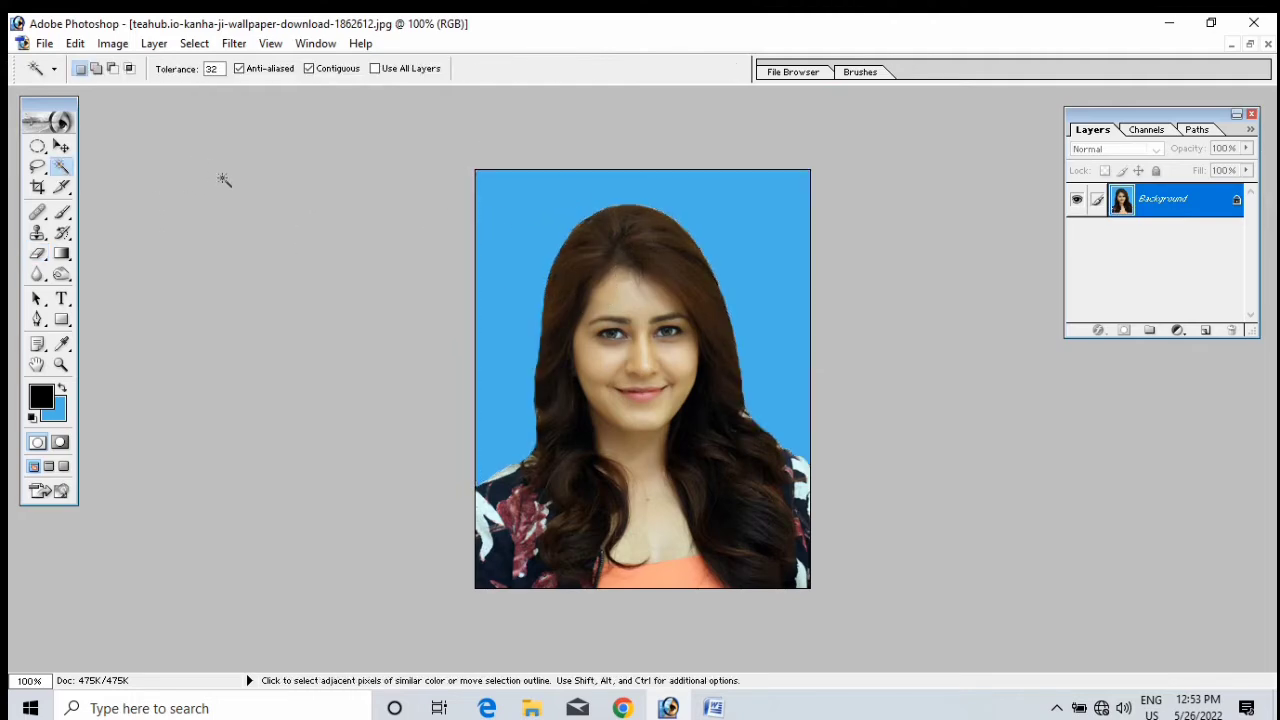
key(ctrl+plus)
key(ctrl+m)
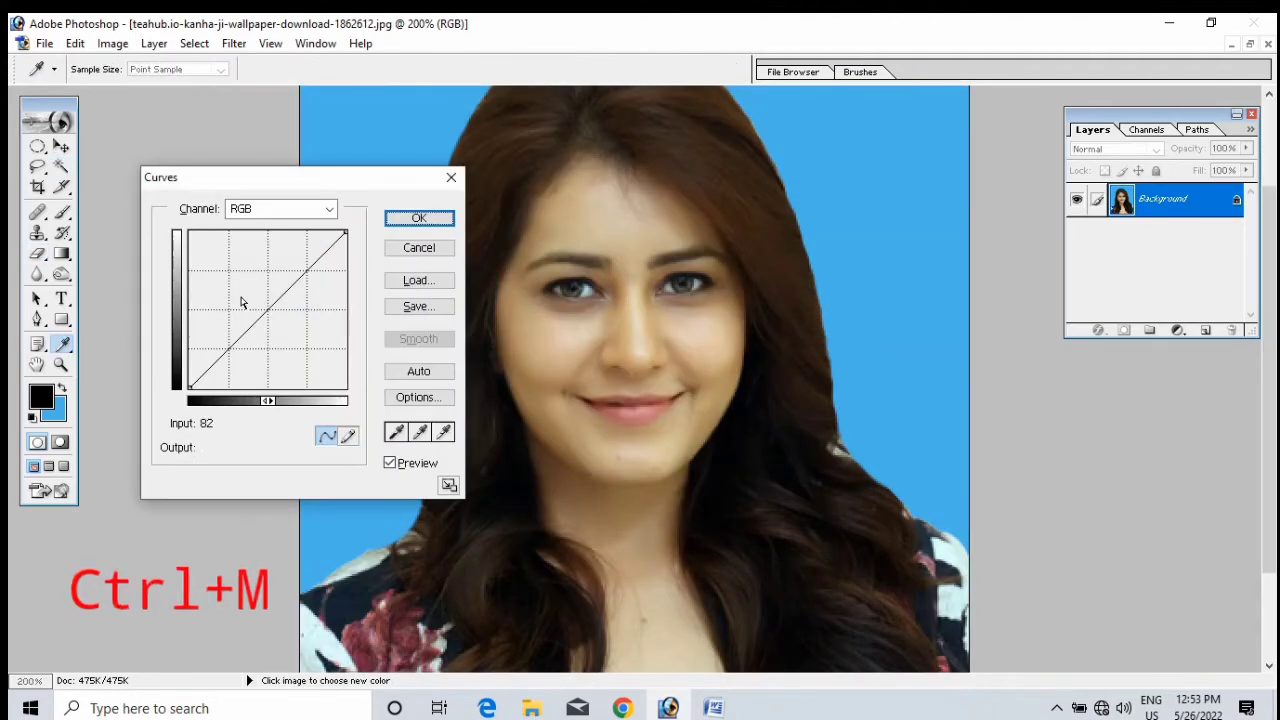
drag(266, 308, 267, 296)
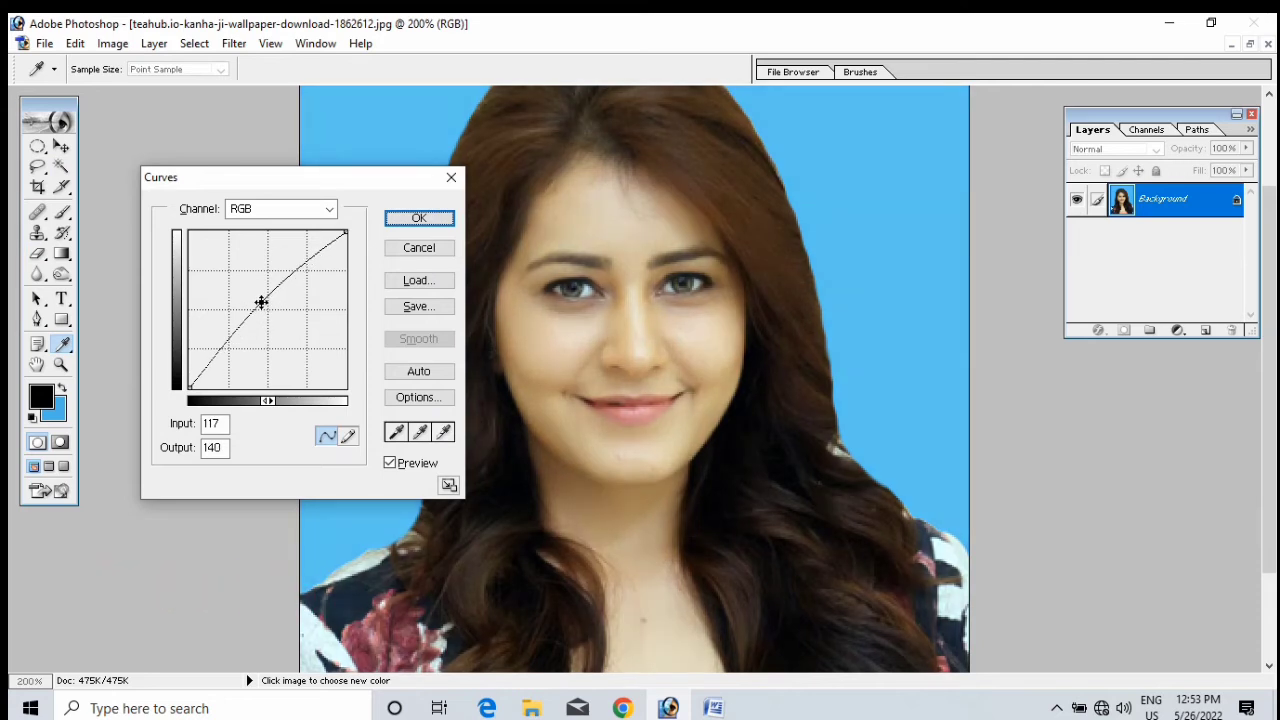
click(445, 219)
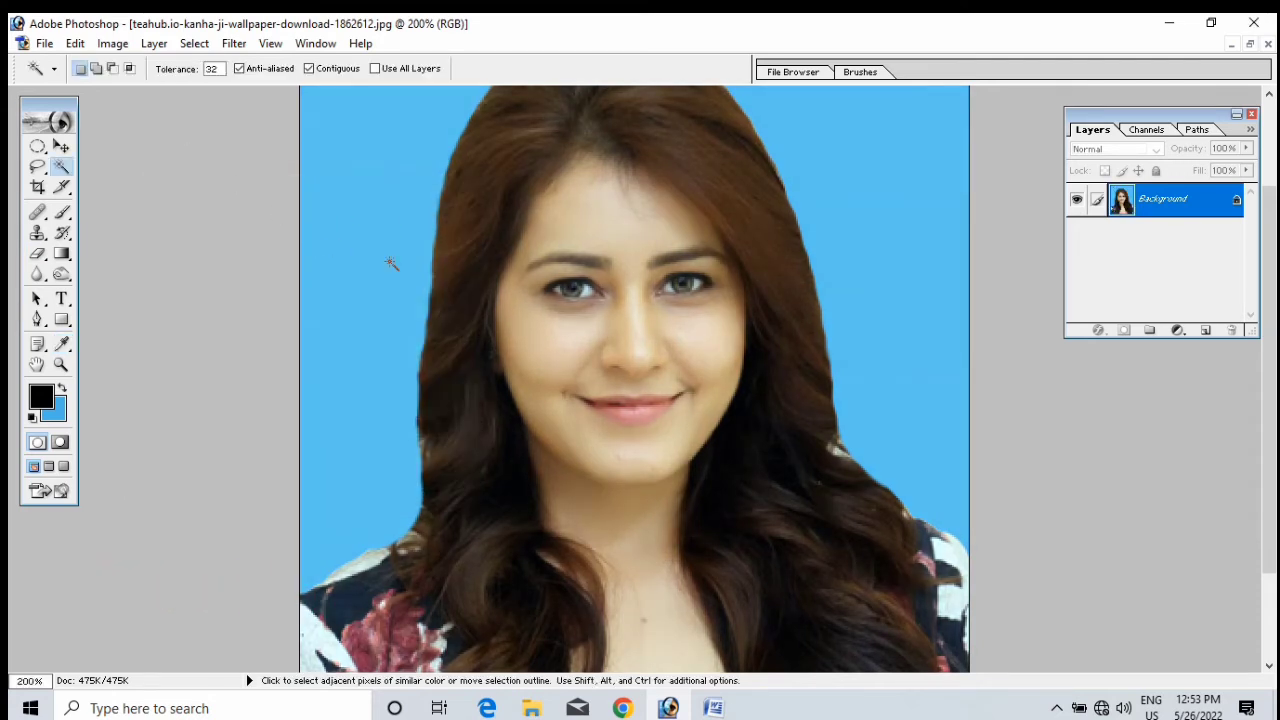
key(ctrl+minus)
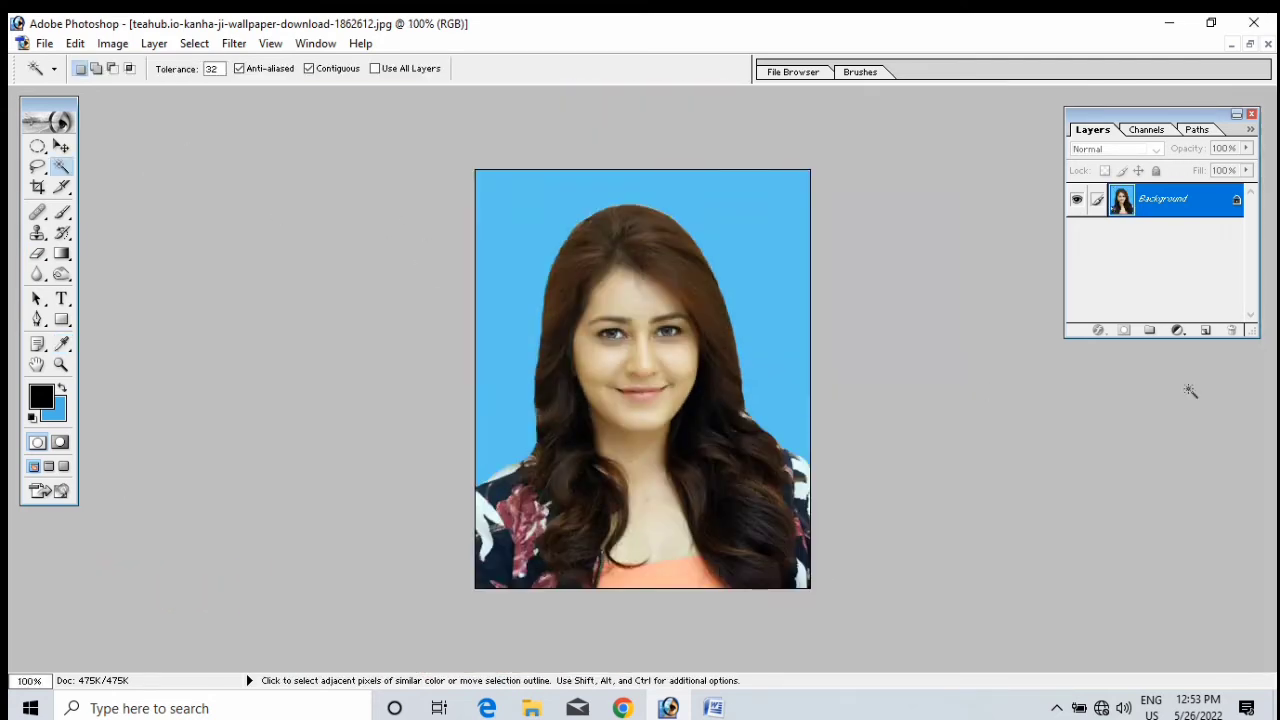
Duplicate the Background layer and add a Levels adjustment layer above the copy
drag(1174, 205, 1205, 330)
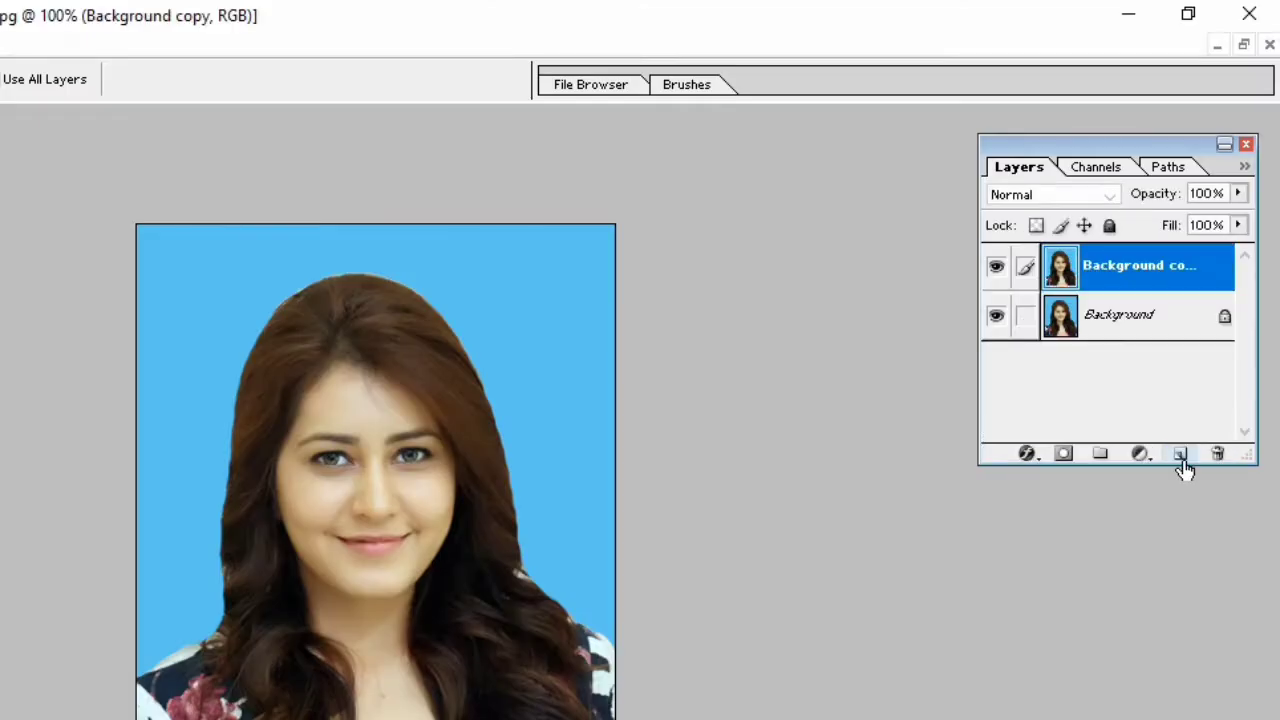
click(1140, 454)
click(1114, 589)
Lower the white input level of the Blue channel in the Levels adjustment
click(857, 352)
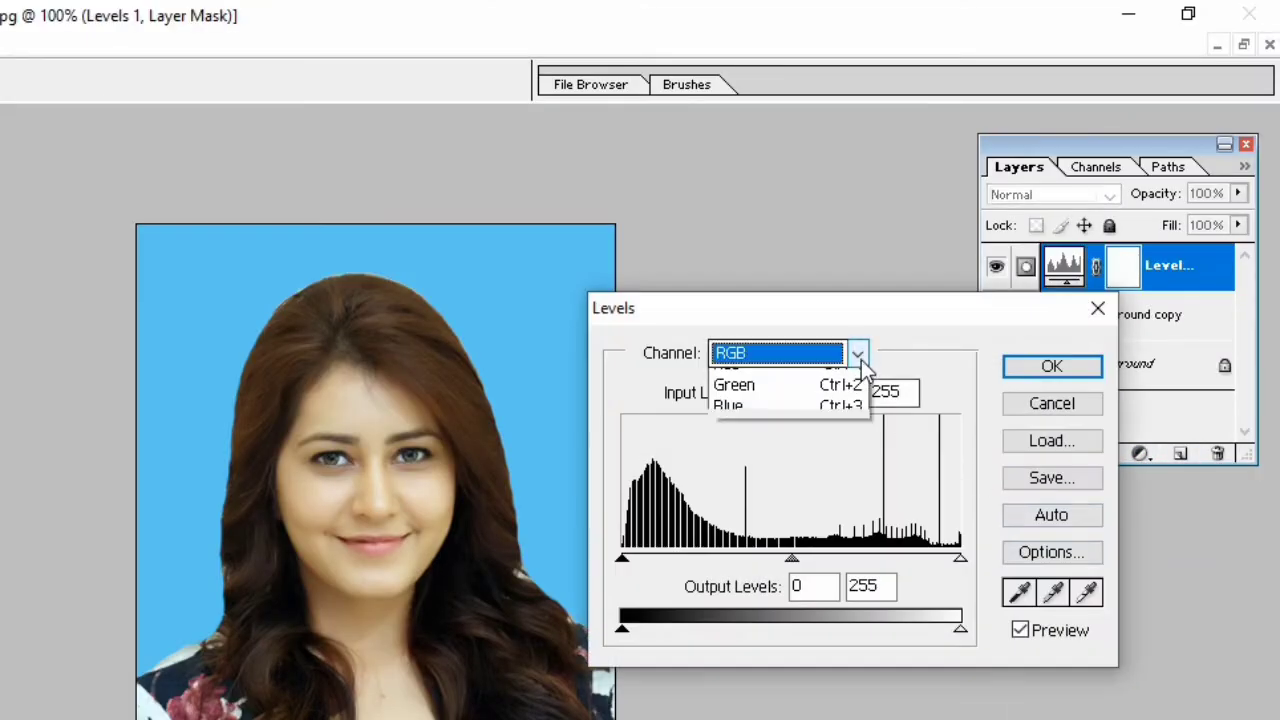
click(770, 404)
click(889, 392)
key(BackSpace)
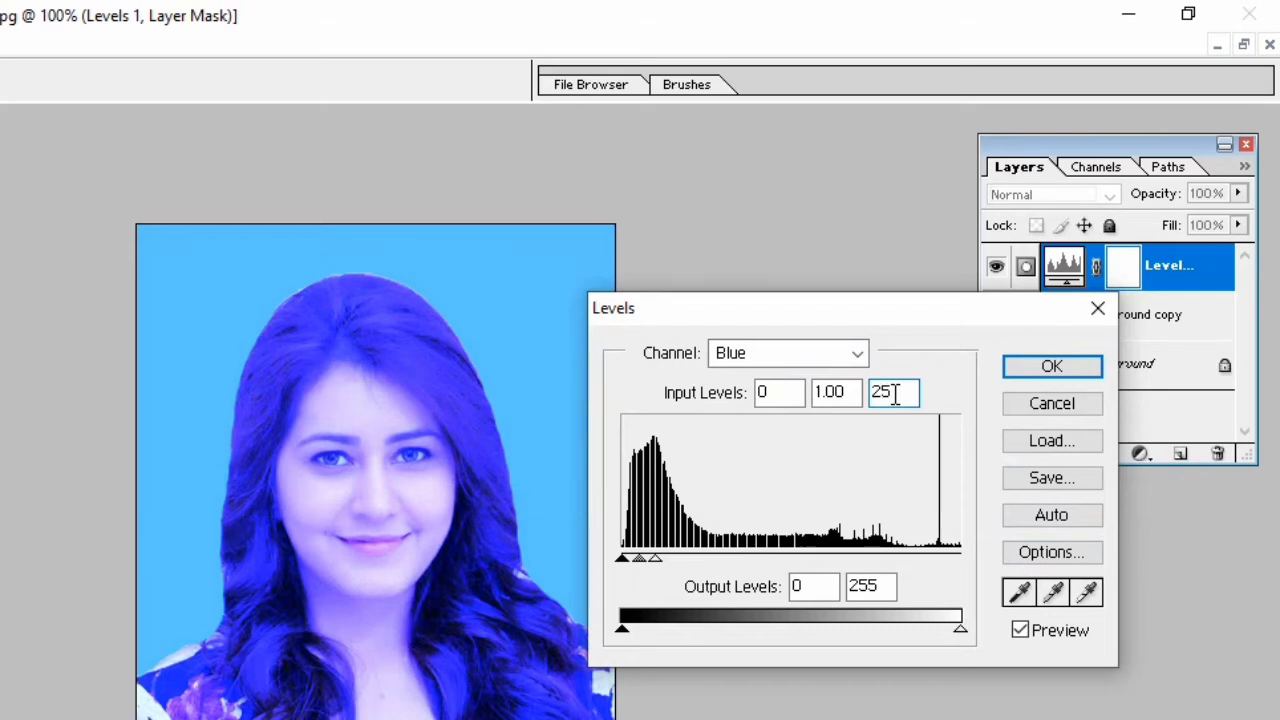
text(4)
Adjust the input levels of further colour channels, apply the Levels adjustment and merge it into the background copy
click(860, 355)
click(786, 428)
drag(908, 393, 890, 400)
text(30)
click(857, 352)
click(829, 394)
text(30)
click(1028, 396)
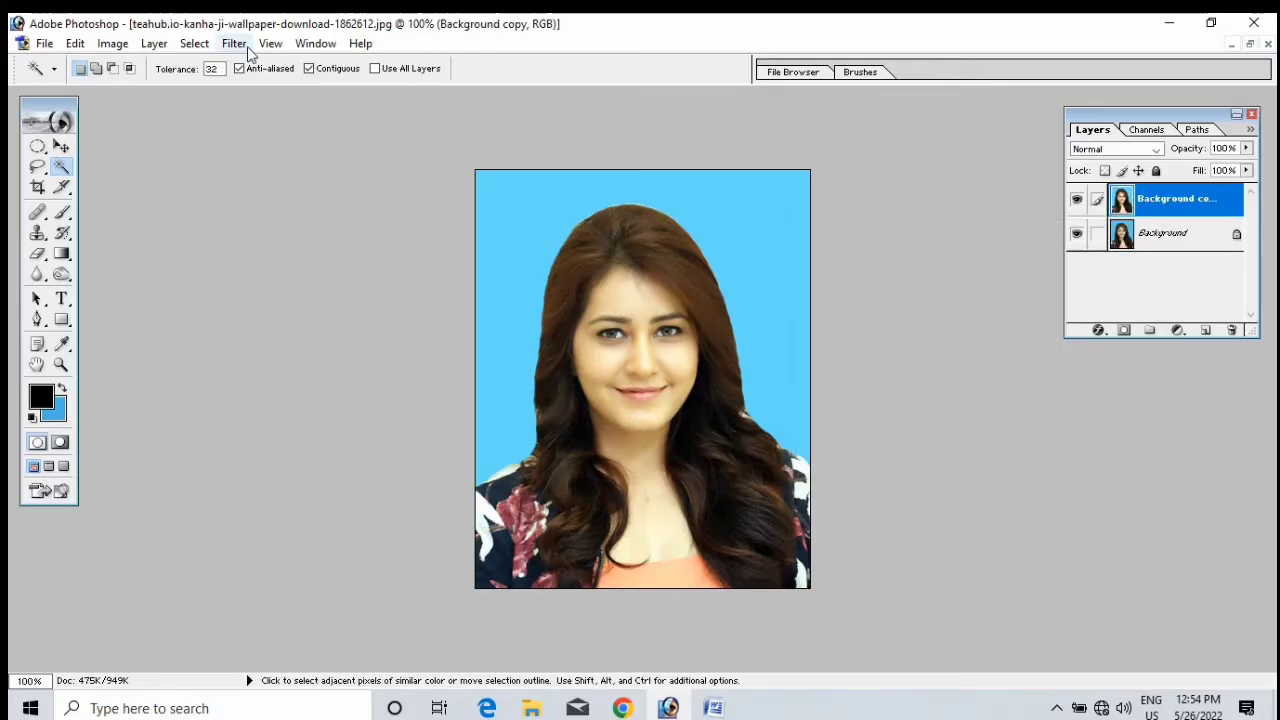
Apply a Gaussian Blur to the background copy layer
click(234, 43)
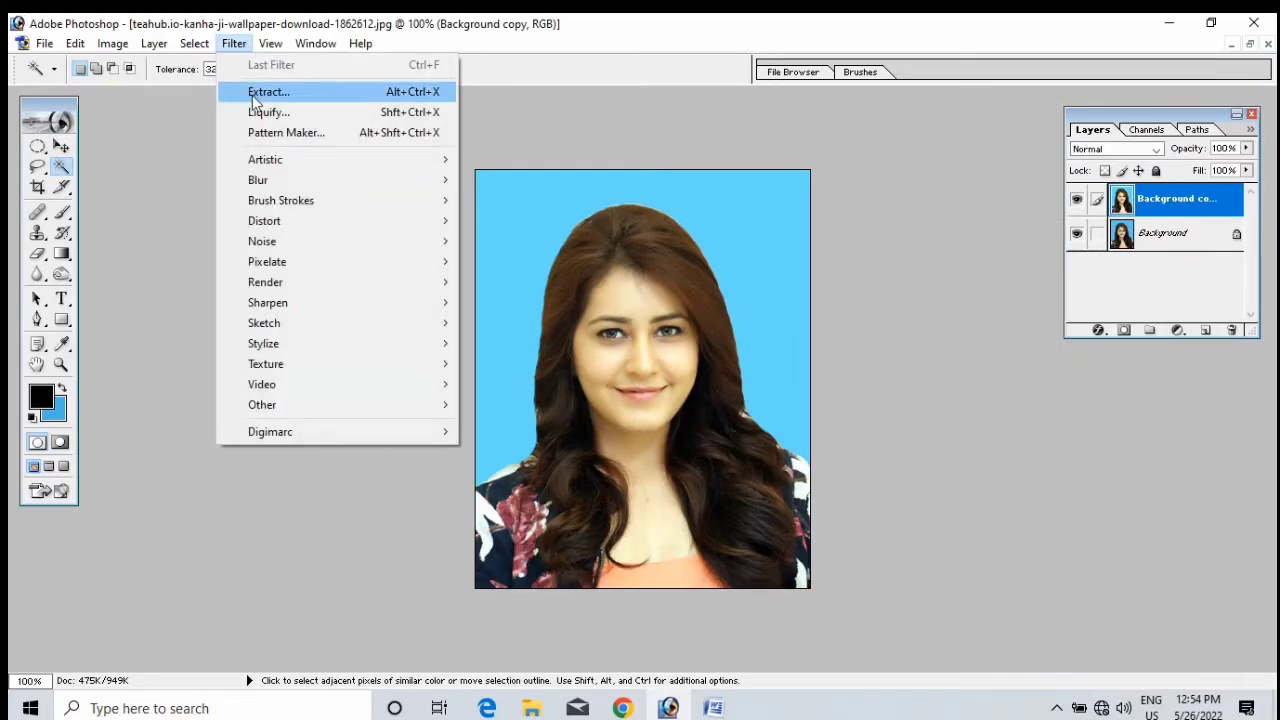
mouse_move(320, 189)
click(518, 218)
click(748, 249)
key(w)
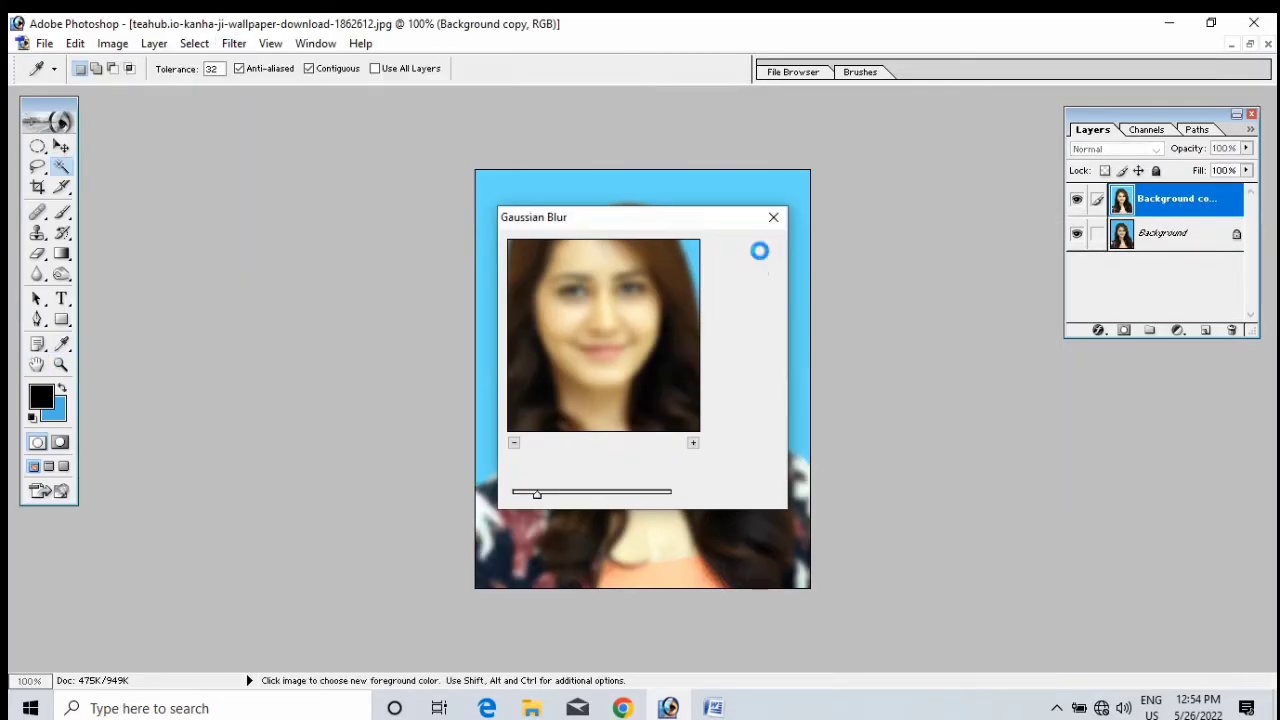
Add a layer mask to the blurred copy, invert the mask to black, and activate the Brush tool
click(1125, 331)
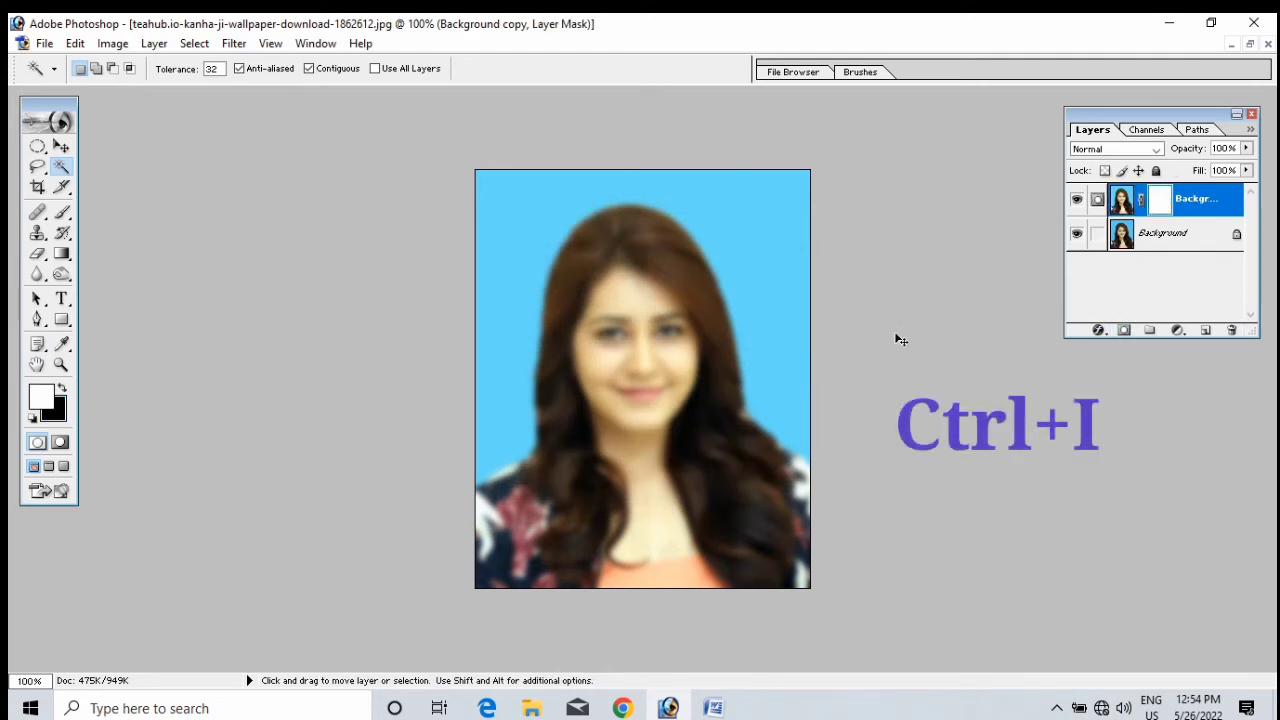
key(ctrl+i)
key(ctrl+0)
click(62, 212)
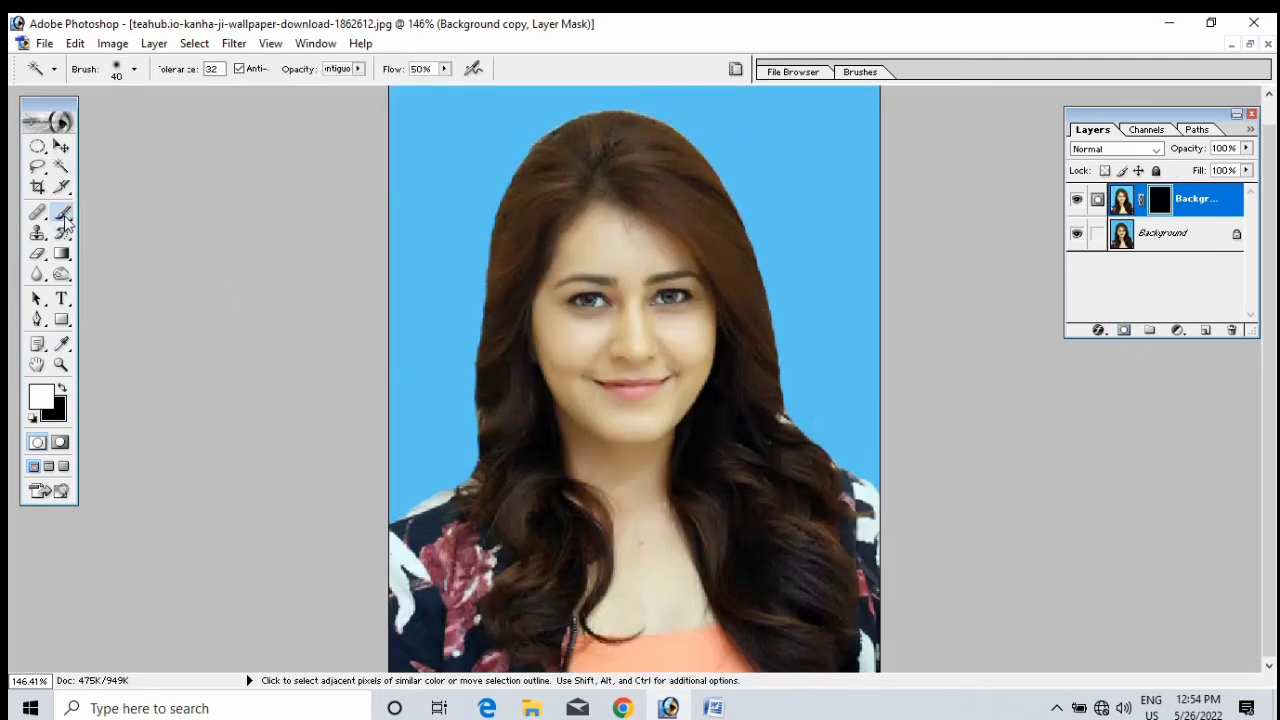
Set the brush flow to 50% and reduce the brush size to 20 for painting on the layer mask
click(445, 70)
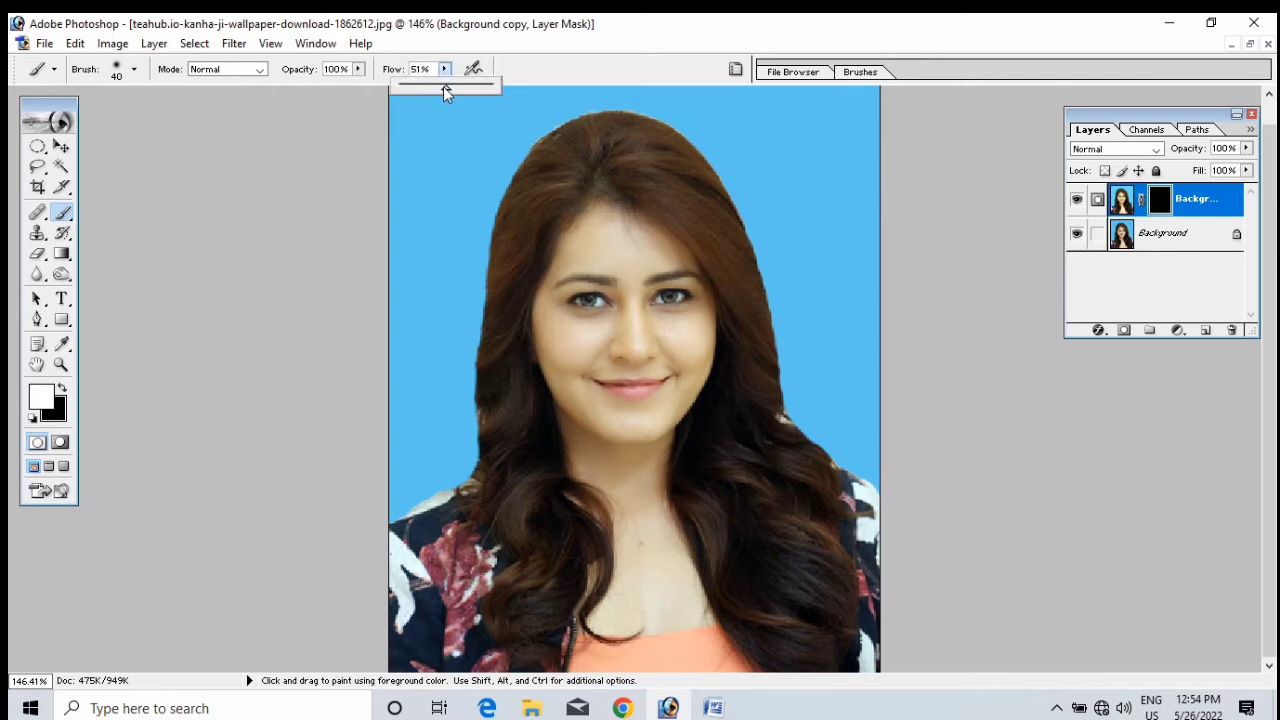
drag(434, 70, 398, 76)
key(ctrl+plus)
key(ctrl+plus)
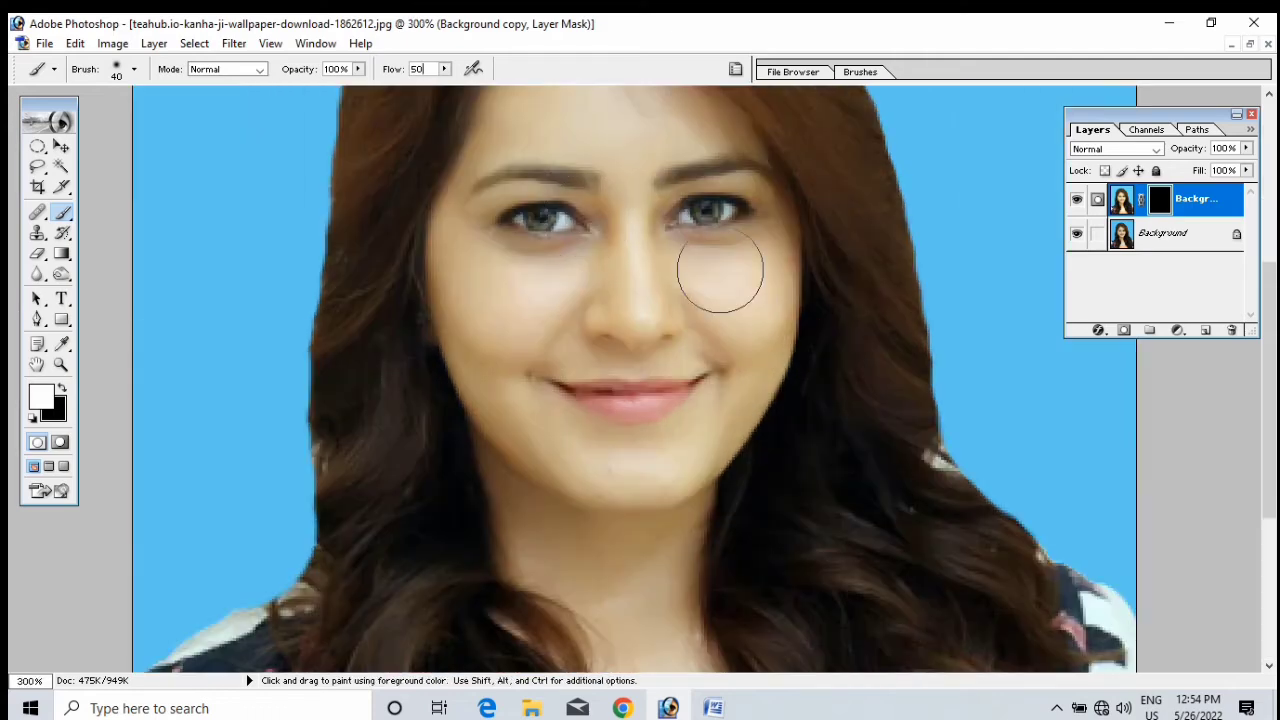
scroll(720, 277, up, 3)
key(ctrl+plus)
key(ctrl+plus)
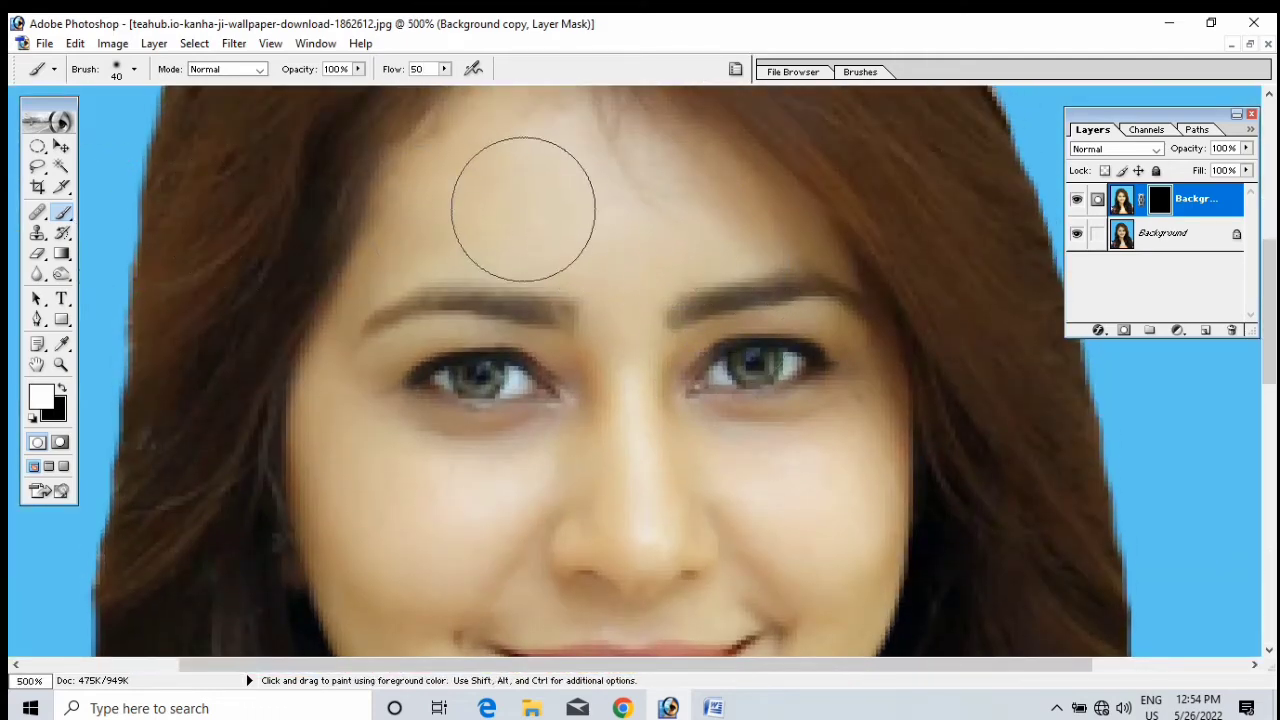
click(447, 72)
click(589, 191)
key(bracketleft)
key(bracketleft)
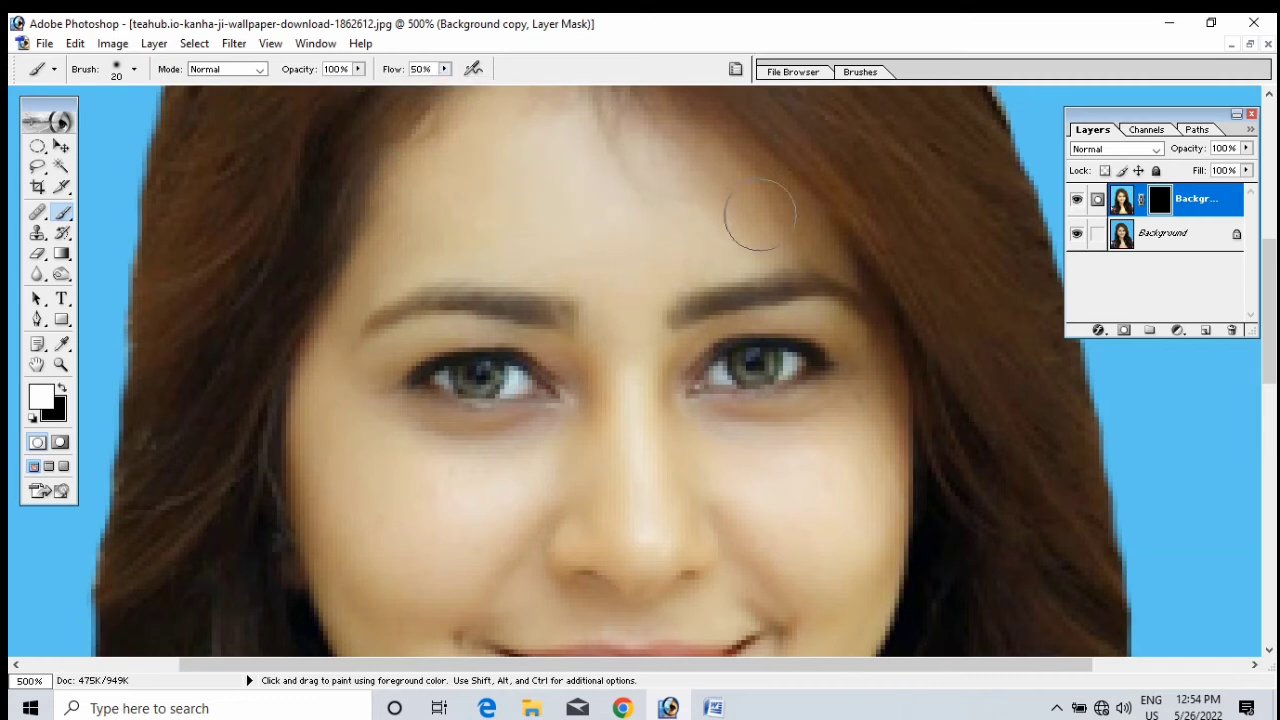
Paint white on the mask over the forehead at 50% flow, using a smaller brush along the hairline and temples
scroll(778, 282, up, 1)
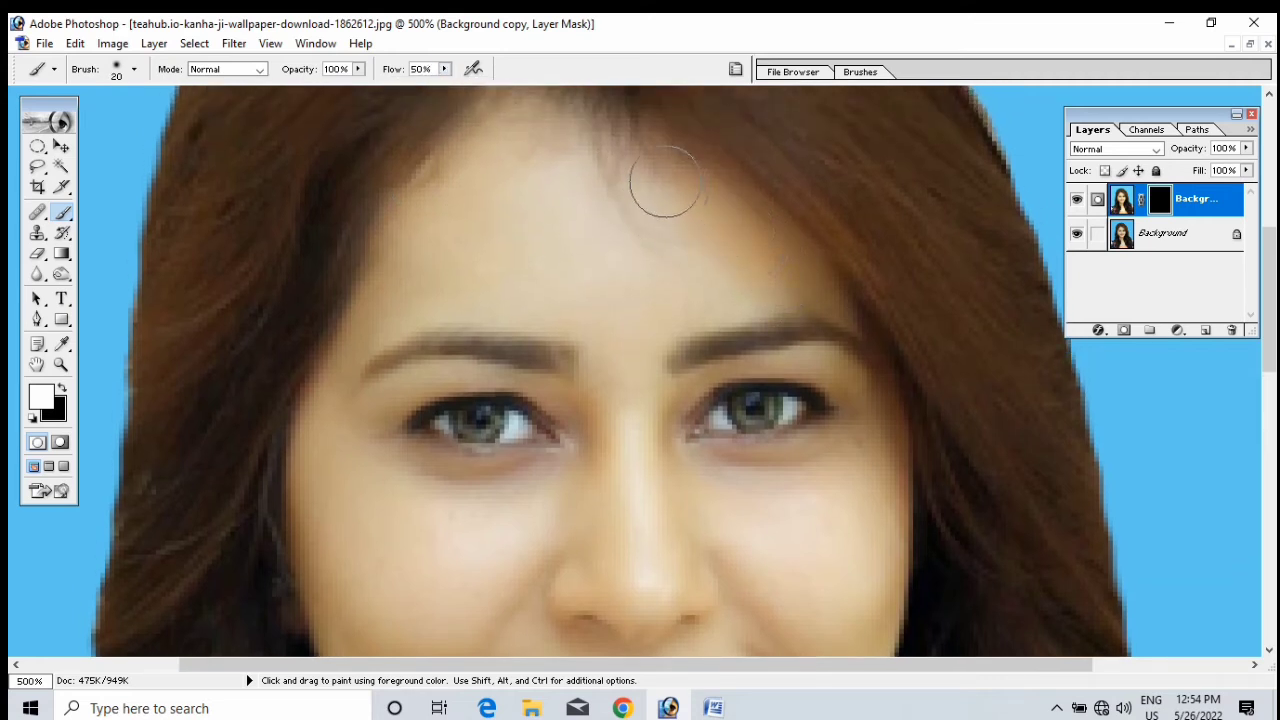
mouse_move(541, 133)
mouse_down()
mouse_move(473, 152)
mouse_move(401, 286)
mouse_move(636, 297)
mouse_move(734, 274)
mouse_move(655, 199)
mouse_move(595, 180)
mouse_move(551, 181)
mouse_move(489, 241)
mouse_move(557, 215)
mouse_up()
scroll(571, 249, up, 3)
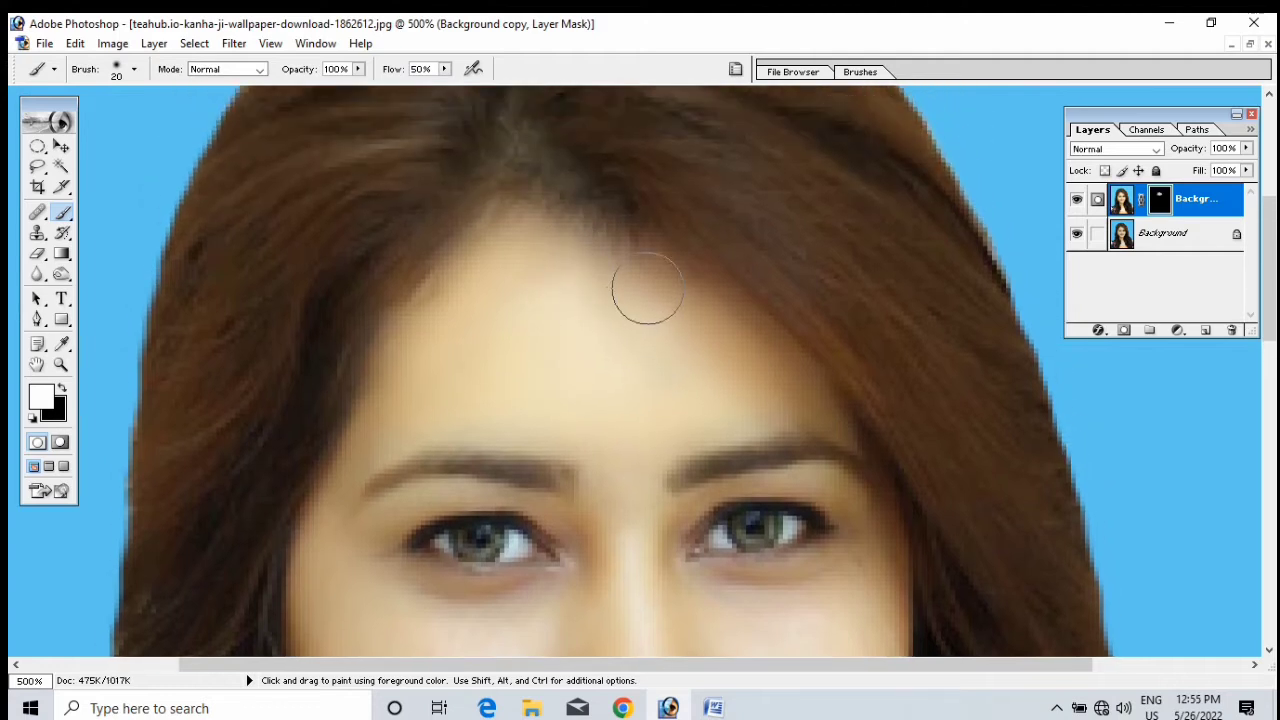
scroll(646, 289, down, 1)
key(bracketleft)
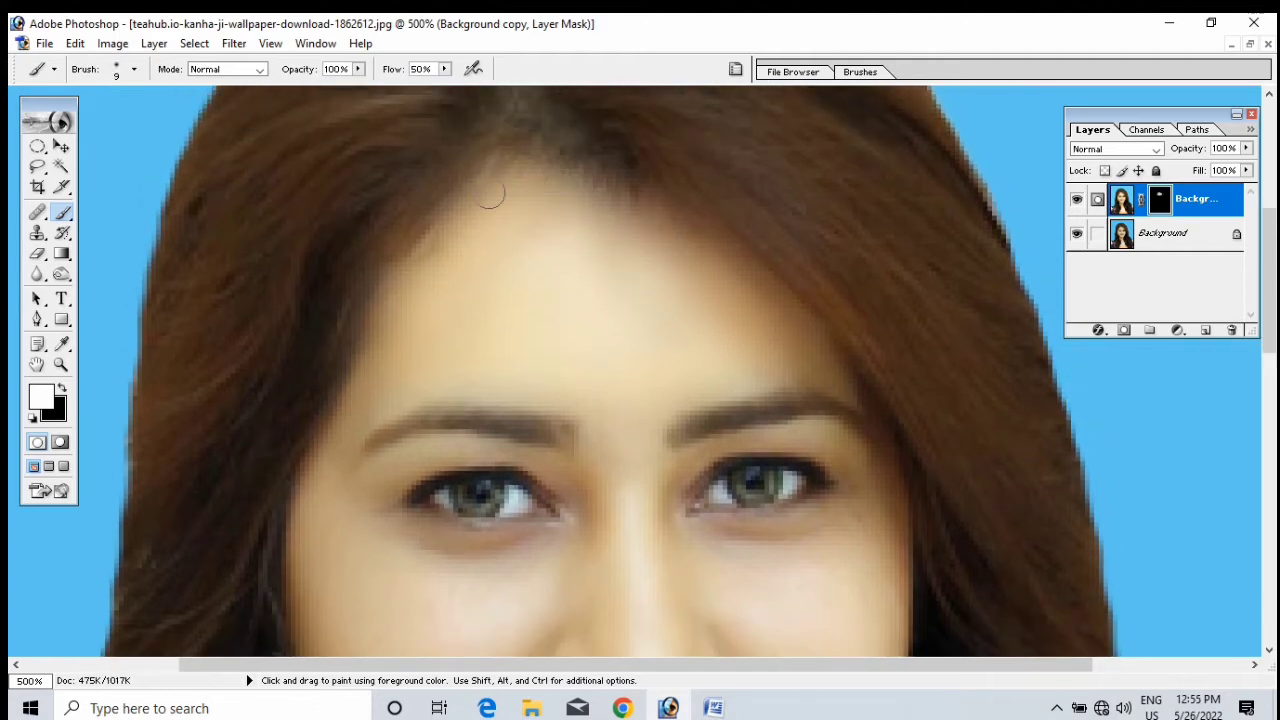
scroll(649, 363, down, 3)
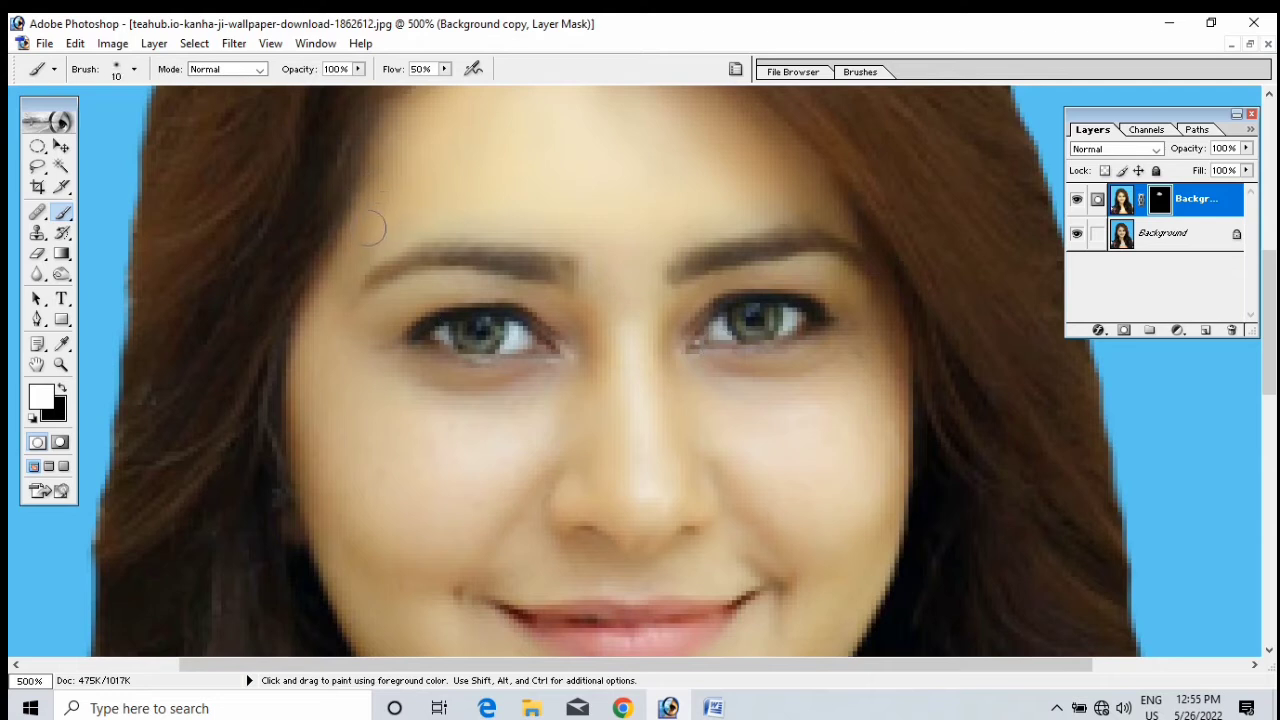
Paint white on the mask over both cheeks with a size 20 brush at 50% flow
scroll(335, 295, down, 3)
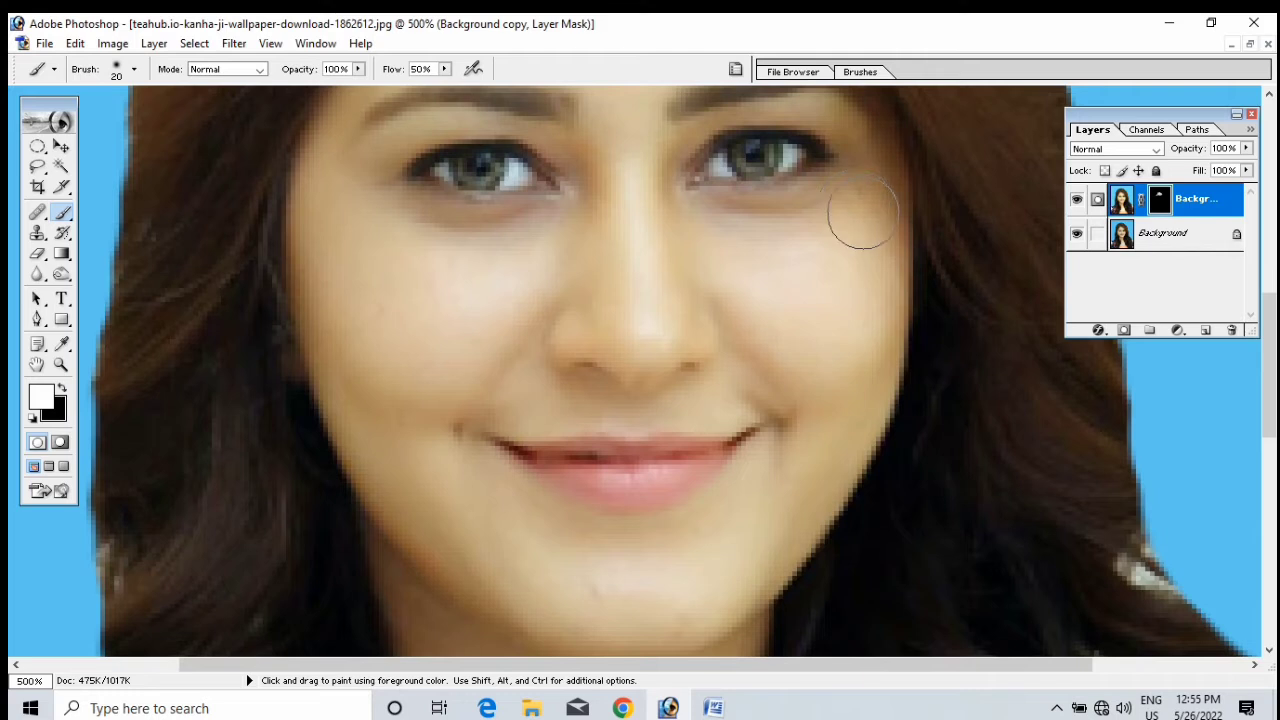
drag(868, 264, 857, 390)
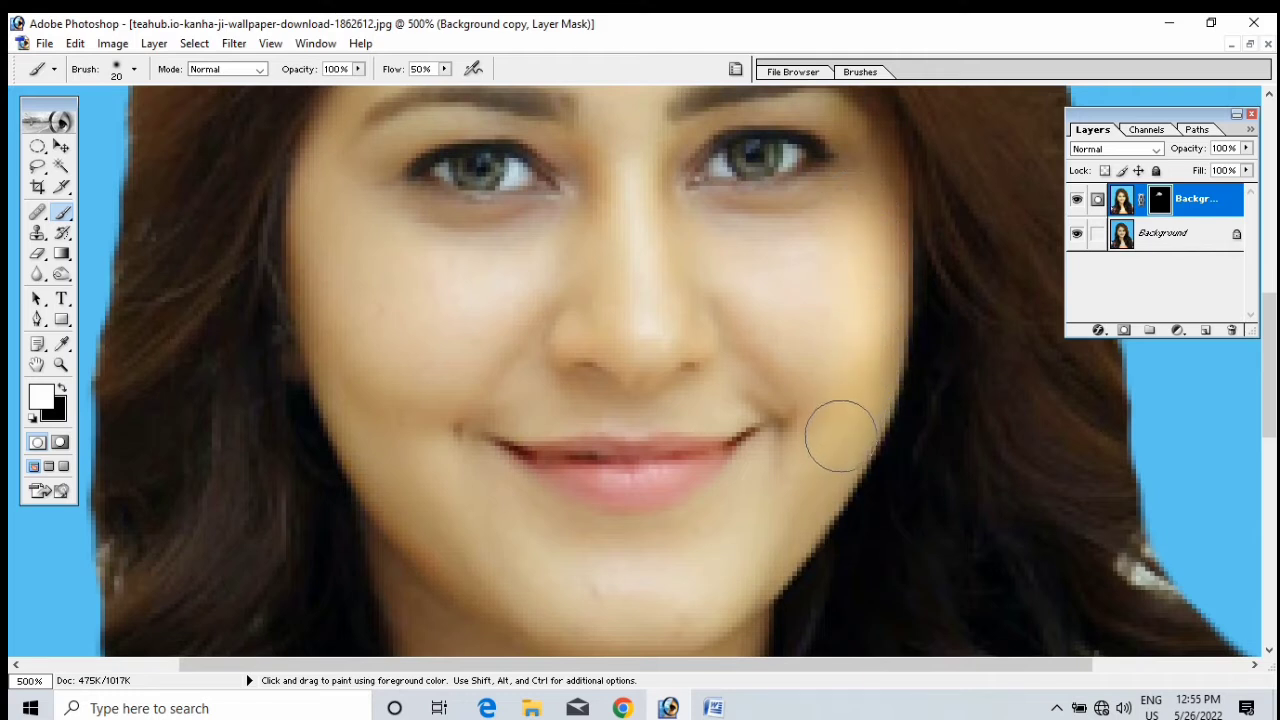
mouse_move(848, 227)
mouse_down()
mouse_move(766, 244)
mouse_move(772, 259)
mouse_move(839, 278)
mouse_move(783, 290)
mouse_move(820, 326)
mouse_move(838, 387)
mouse_up()
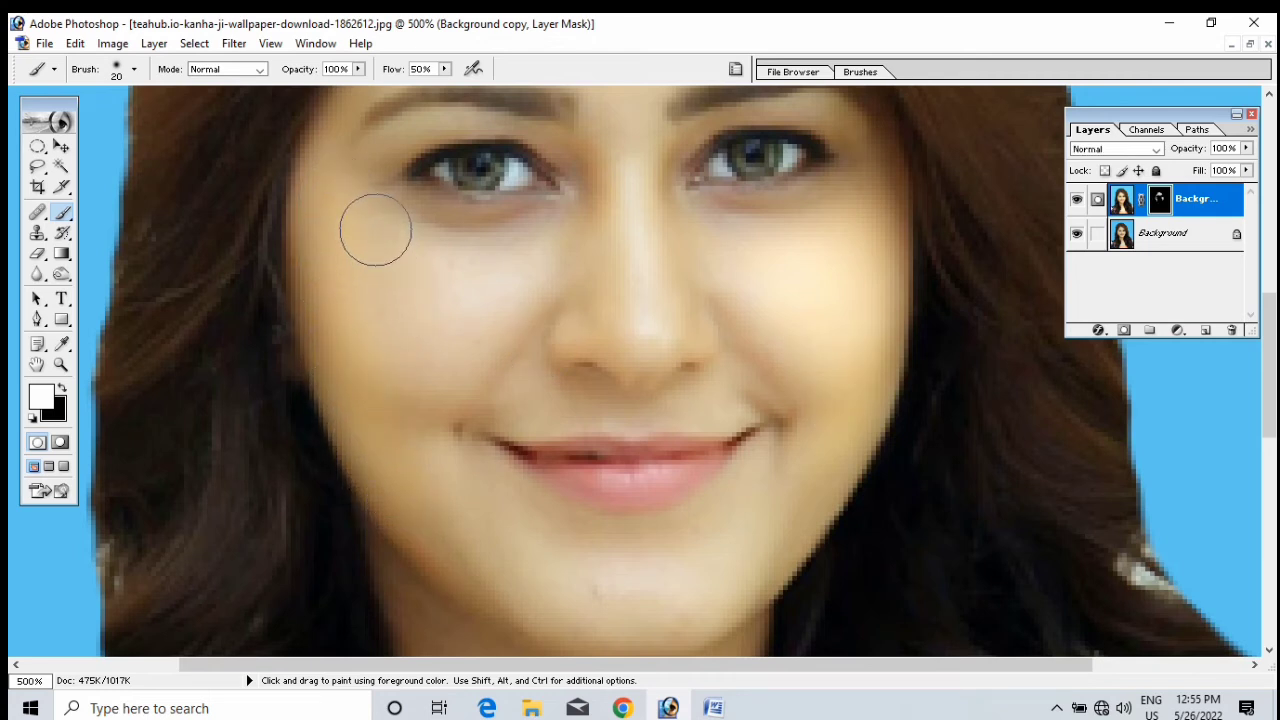
mouse_move(375, 230)
mouse_down()
mouse_move(453, 262)
mouse_move(462, 283)
mouse_move(391, 297)
mouse_move(424, 328)
mouse_move(382, 384)
mouse_up()
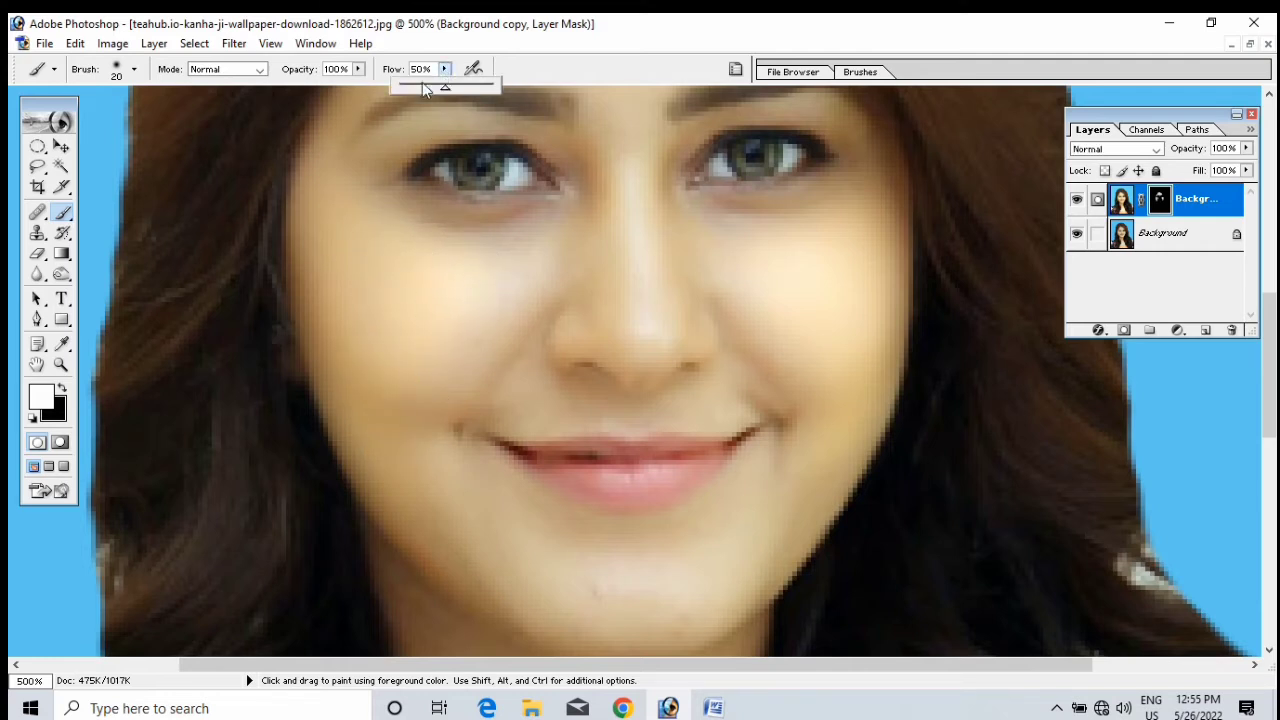
Lower the brush flow to 26% and paint the mask beside the mouth, along the nose and over the laugh line
drag(421, 86, 424, 85)
key(bracketleft)
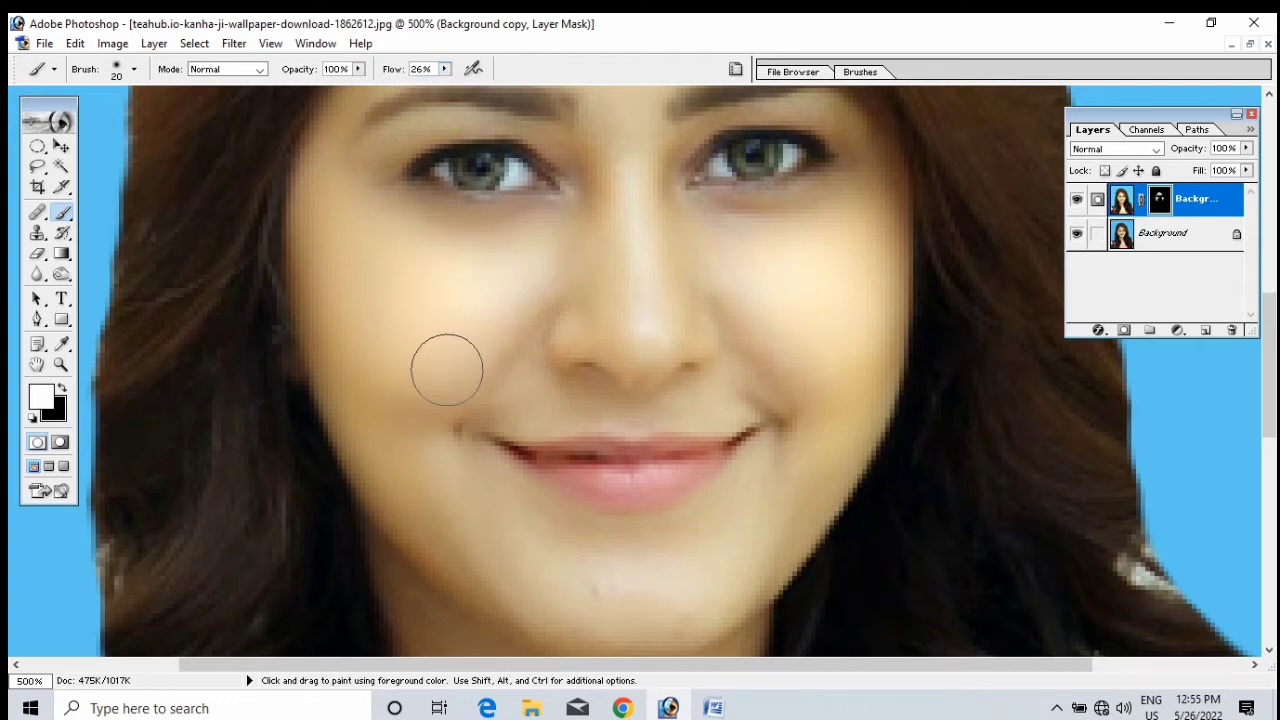
mouse_move(455, 400)
mouse_down()
mouse_move(562, 266)
mouse_move(600, 172)
mouse_up()
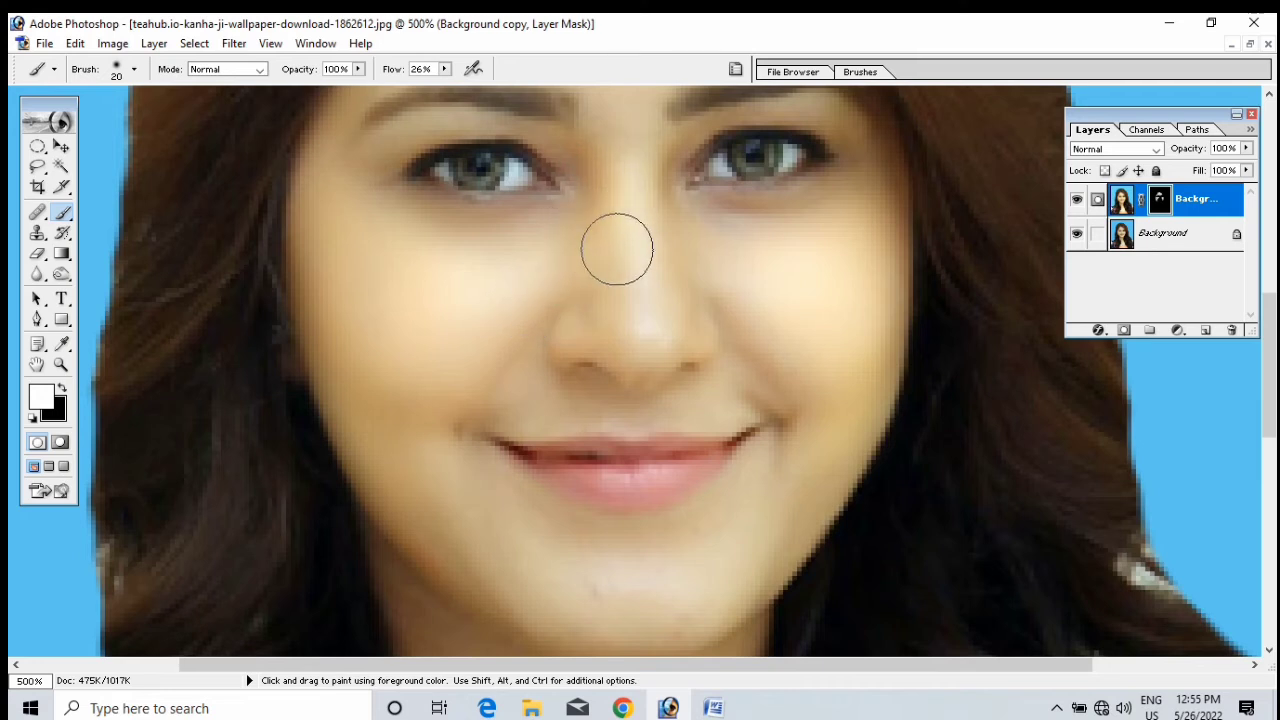
mouse_move(617, 249)
mouse_down()
mouse_move(678, 245)
mouse_move(719, 272)
mouse_move(746, 245)
mouse_move(772, 334)
mouse_up()
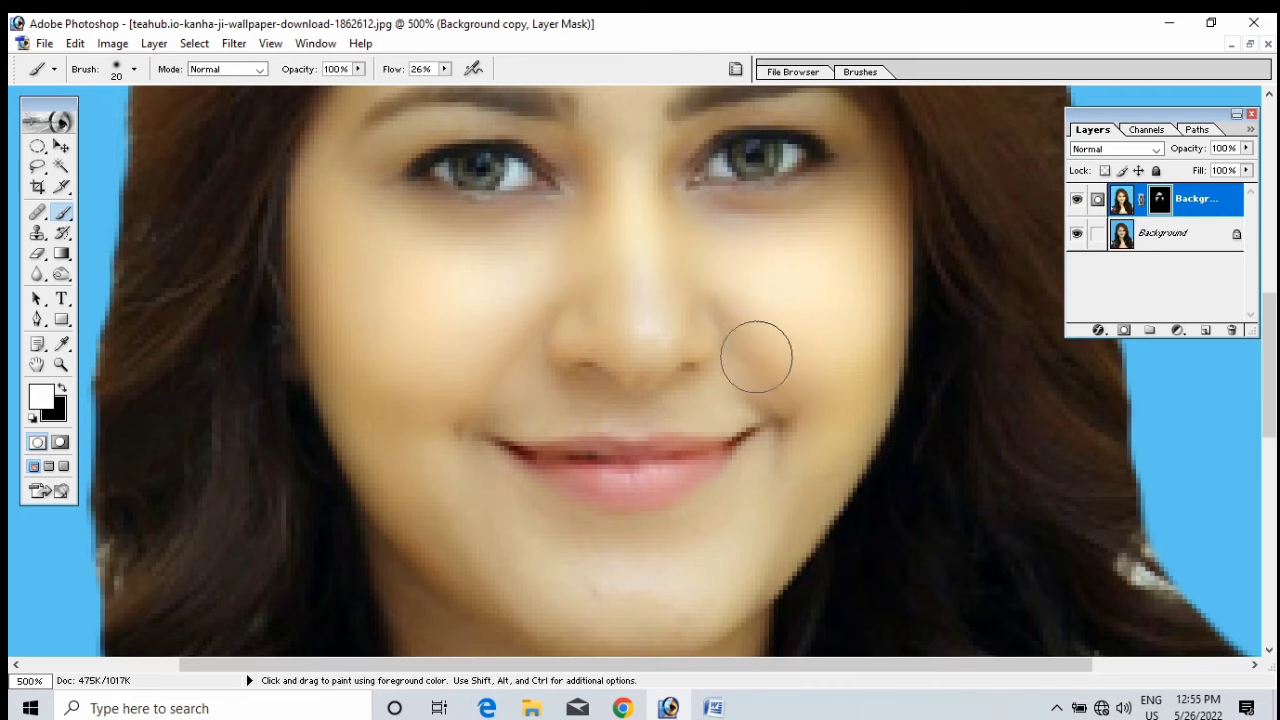
Paint white on the mask over the chin and jawline with the size 20 brush at 26% flow
scroll(780, 340, down, 2)
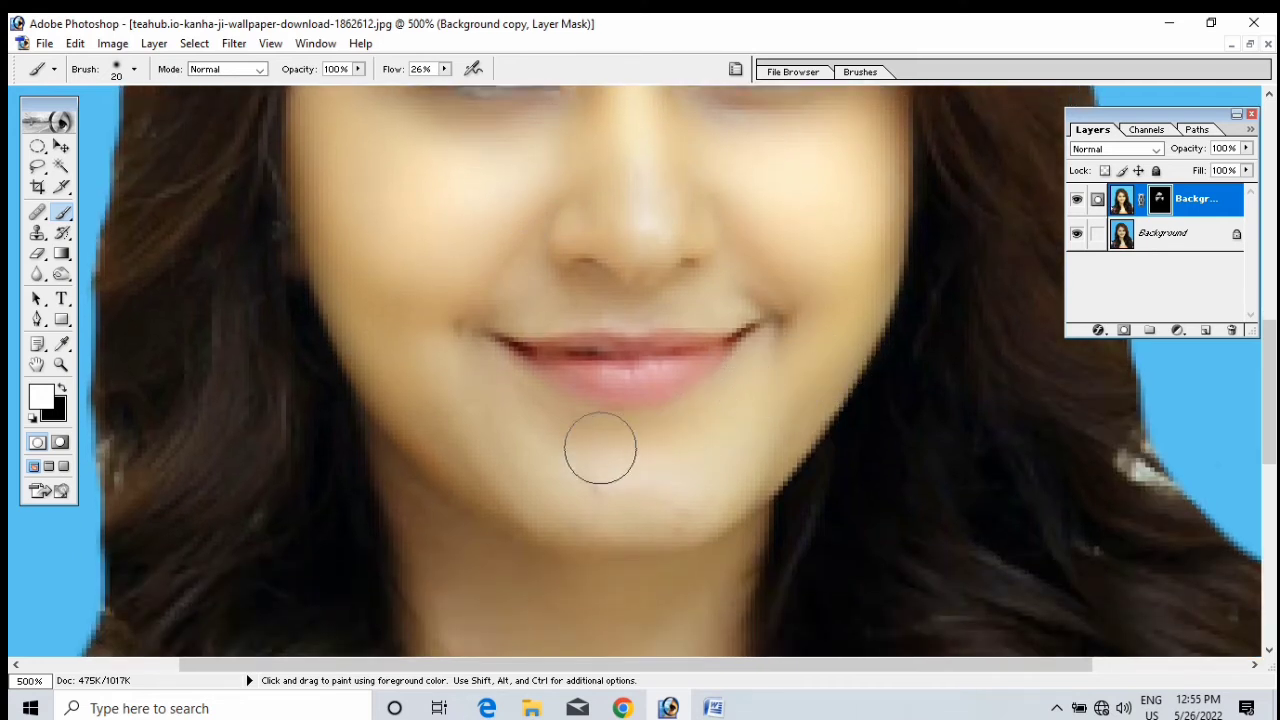
mouse_move(600, 448)
mouse_down()
mouse_move(502, 404)
mouse_move(456, 363)
mouse_up()
mouse_move(449, 435)
mouse_down()
mouse_move(539, 472)
mouse_move(636, 482)
mouse_move(818, 436)
mouse_up()
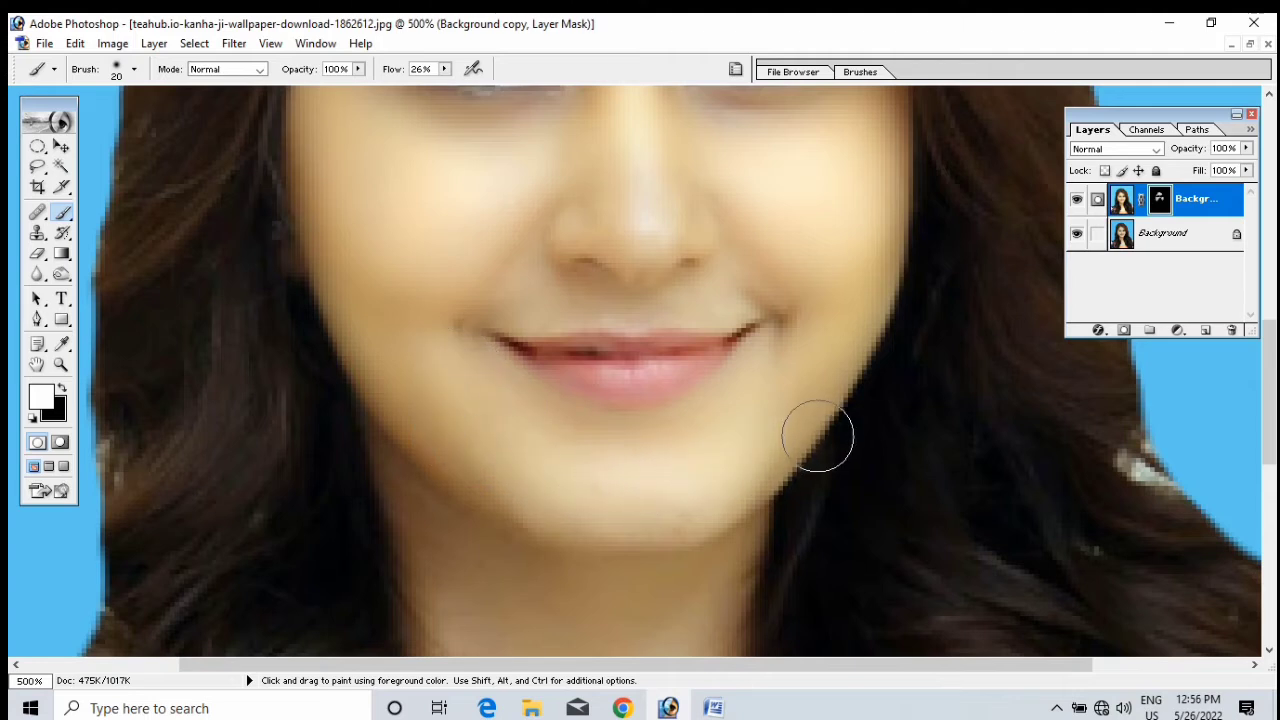
Paint white on the mask over the skin of the neck and upper chest at 26% flow
scroll(505, 493, down, 2)
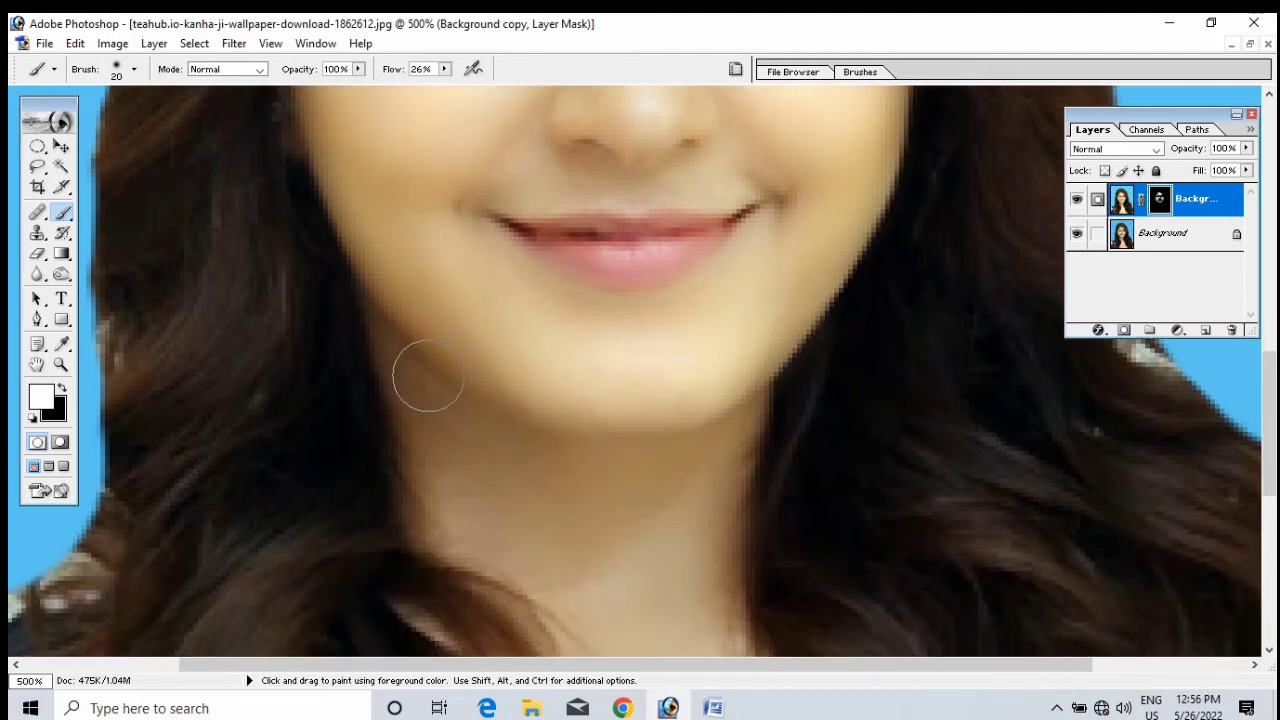
scroll(733, 443, down, 2)
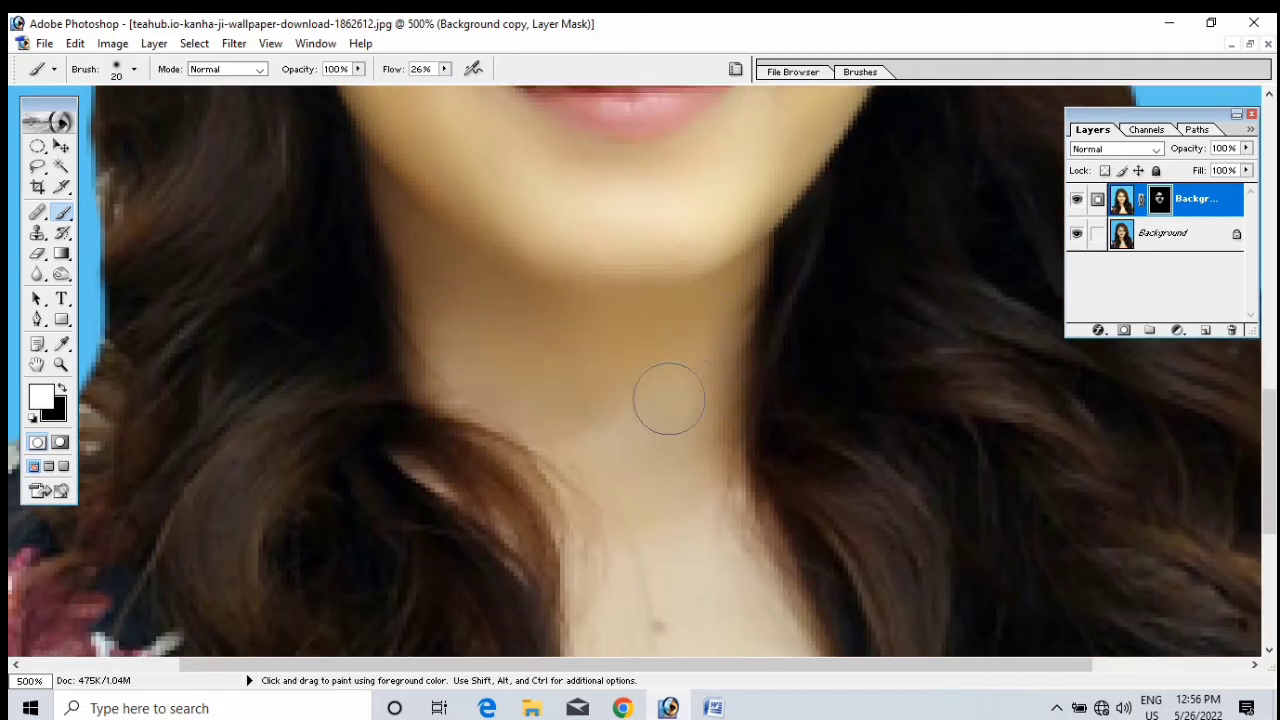
scroll(478, 378, down, 2)
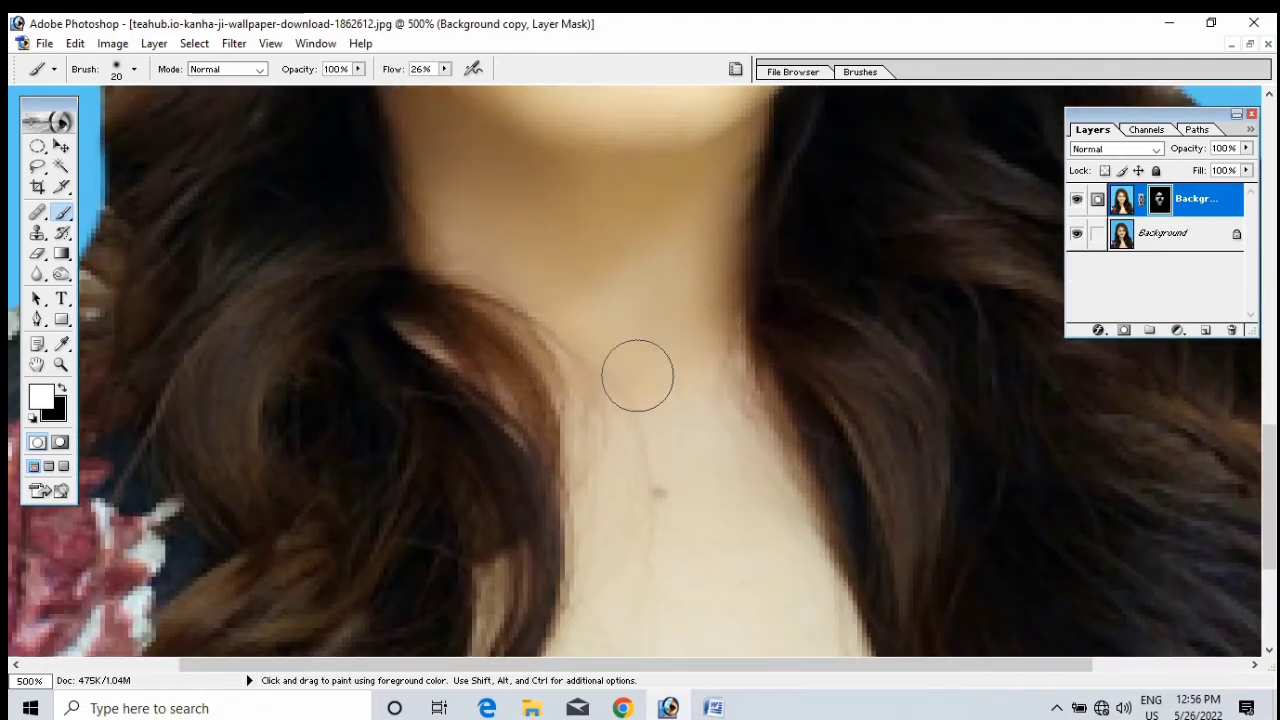
scroll(643, 270, down, 3)
scroll(643, 270, down, 1)
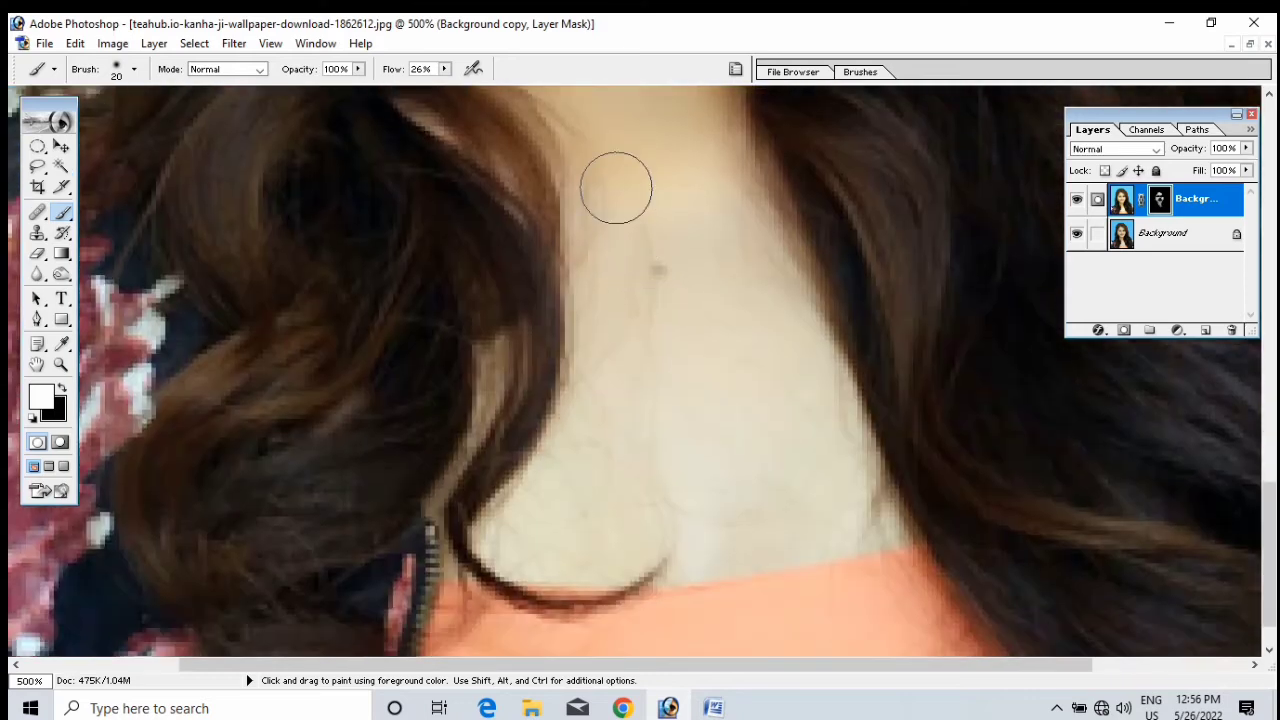
mouse_move(603, 194)
mouse_down()
mouse_move(594, 392)
mouse_move(515, 540)
mouse_move(734, 550)
mouse_move(867, 521)
mouse_move(873, 498)
mouse_move(760, 231)
mouse_move(653, 227)
mouse_move(611, 439)
mouse_move(579, 502)
mouse_move(785, 513)
mouse_move(822, 473)
mouse_move(760, 268)
mouse_move(728, 244)
mouse_move(691, 294)
mouse_move(759, 323)
mouse_move(668, 341)
mouse_move(764, 372)
mouse_move(668, 415)
mouse_move(655, 442)
mouse_move(796, 483)
mouse_move(671, 363)
mouse_up()
scroll(672, 330, up, 6)
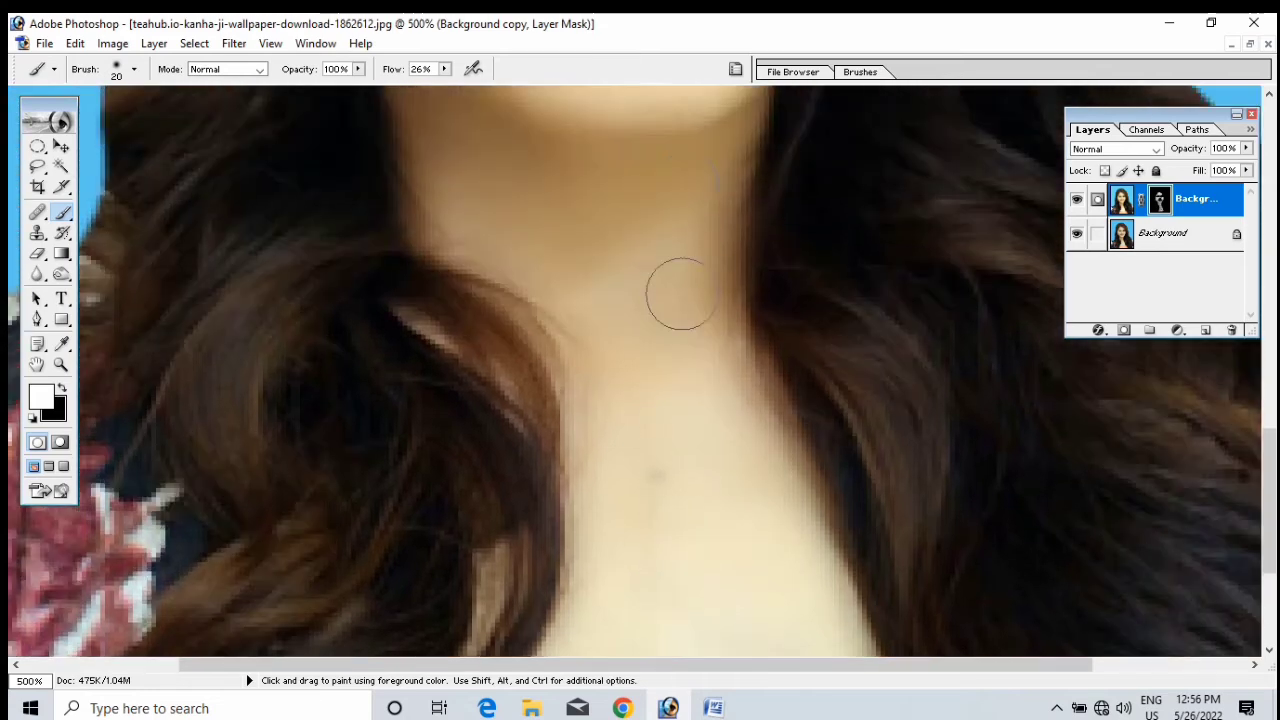
Paint the mask along the smile lines and under the eyes with a size 10 brush at 26% flow
scroll(682, 290, up, 5)
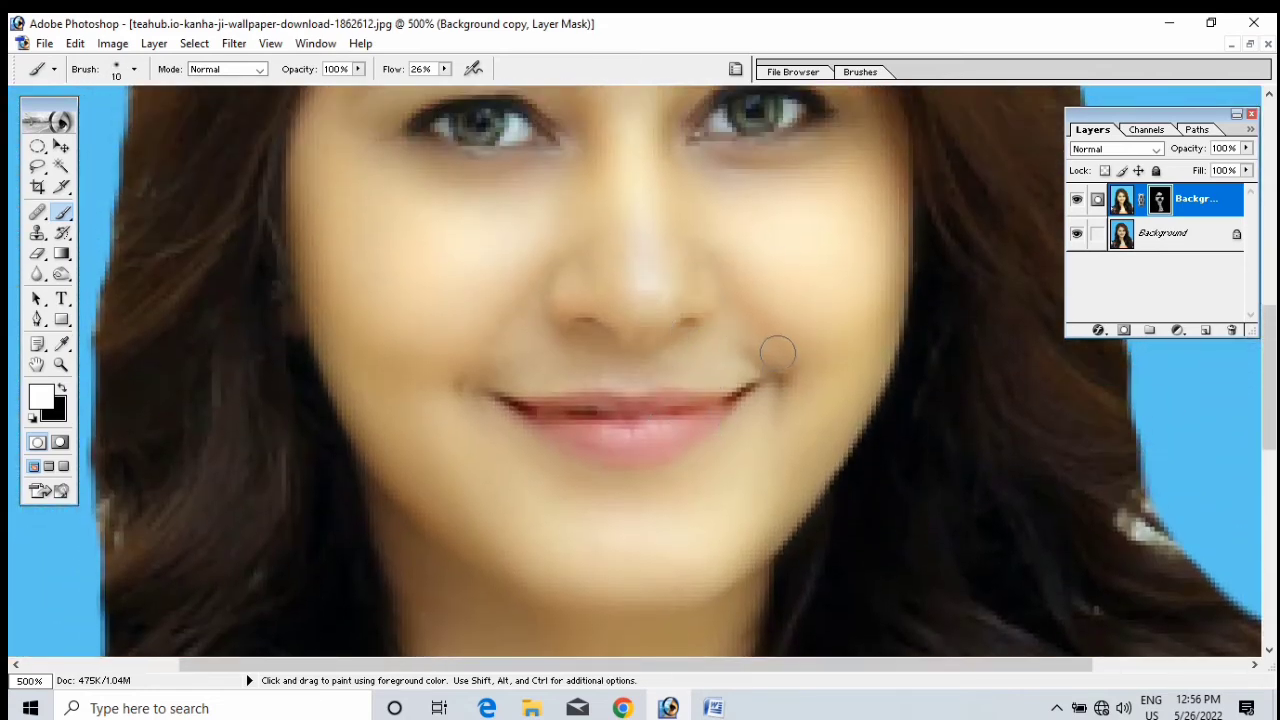
mouse_move(778, 352)
mouse_down()
mouse_move(785, 383)
mouse_move(749, 354)
mouse_move(743, 300)
mouse_up()
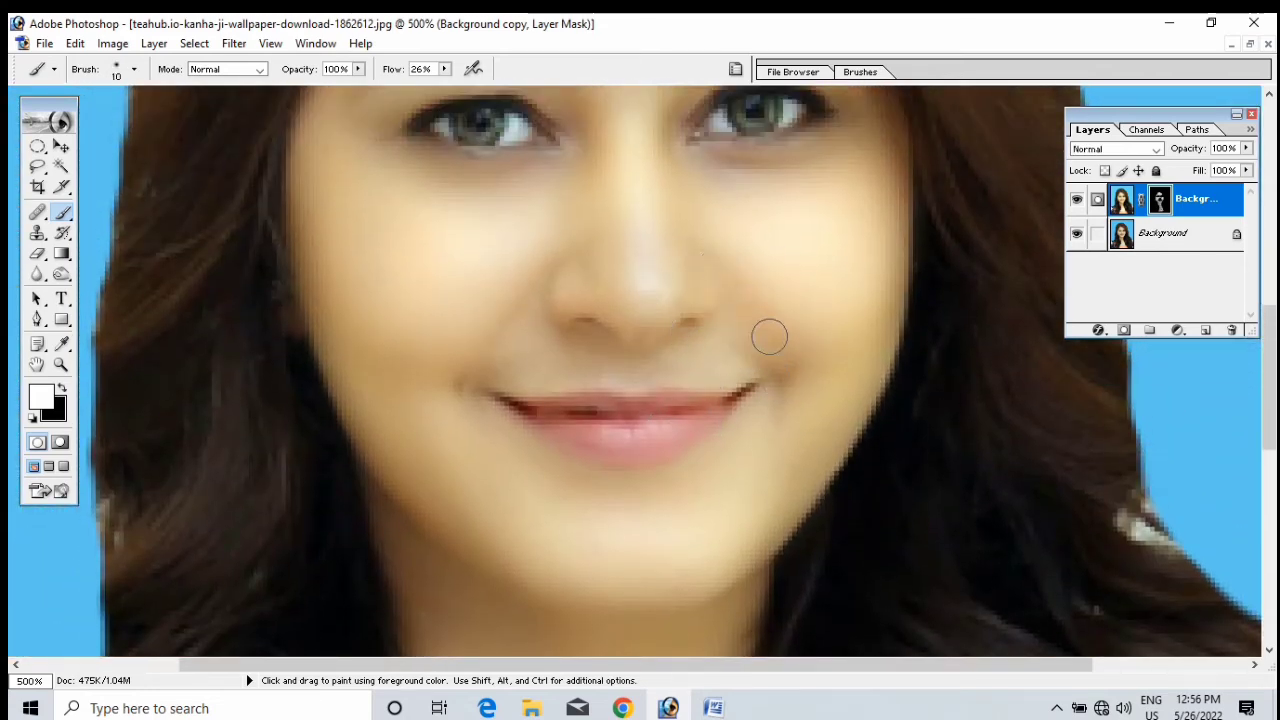
scroll(580, 291, up, 3)
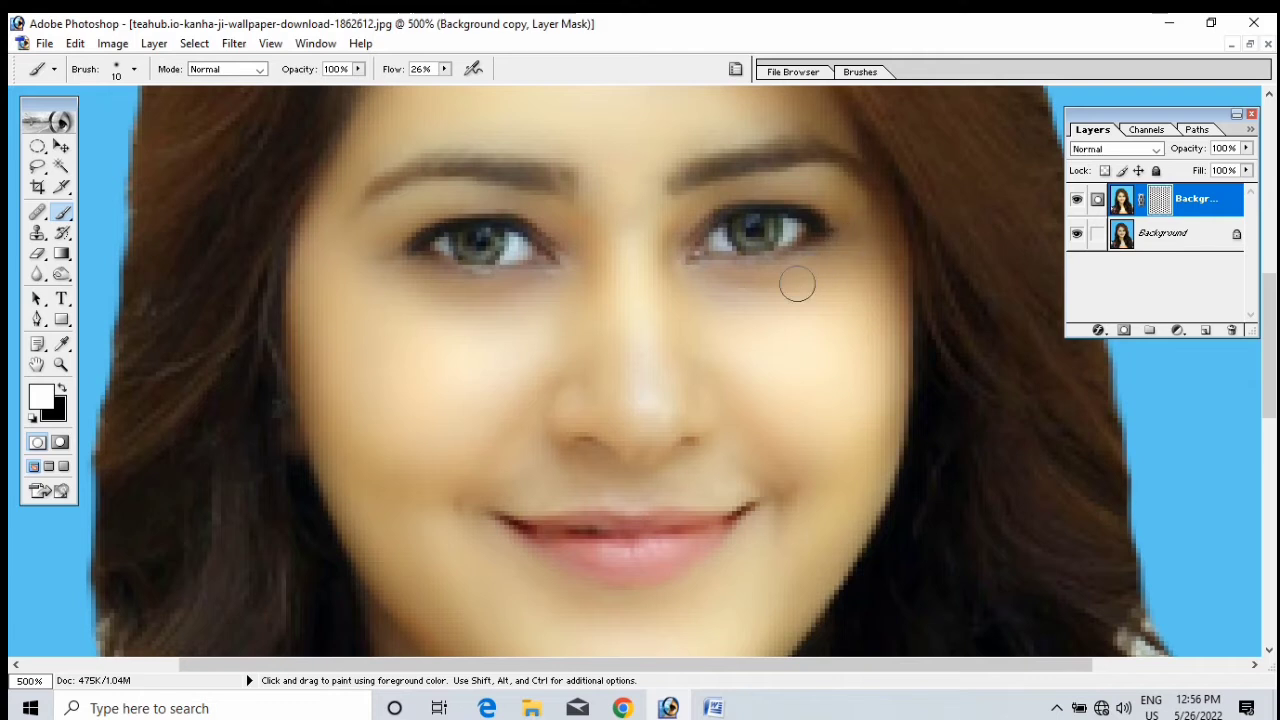
Lower the brush flow to 17% and paint the mask above the upper lip with a size 20 brush
scroll(686, 306, down, 2)
click(443, 70)
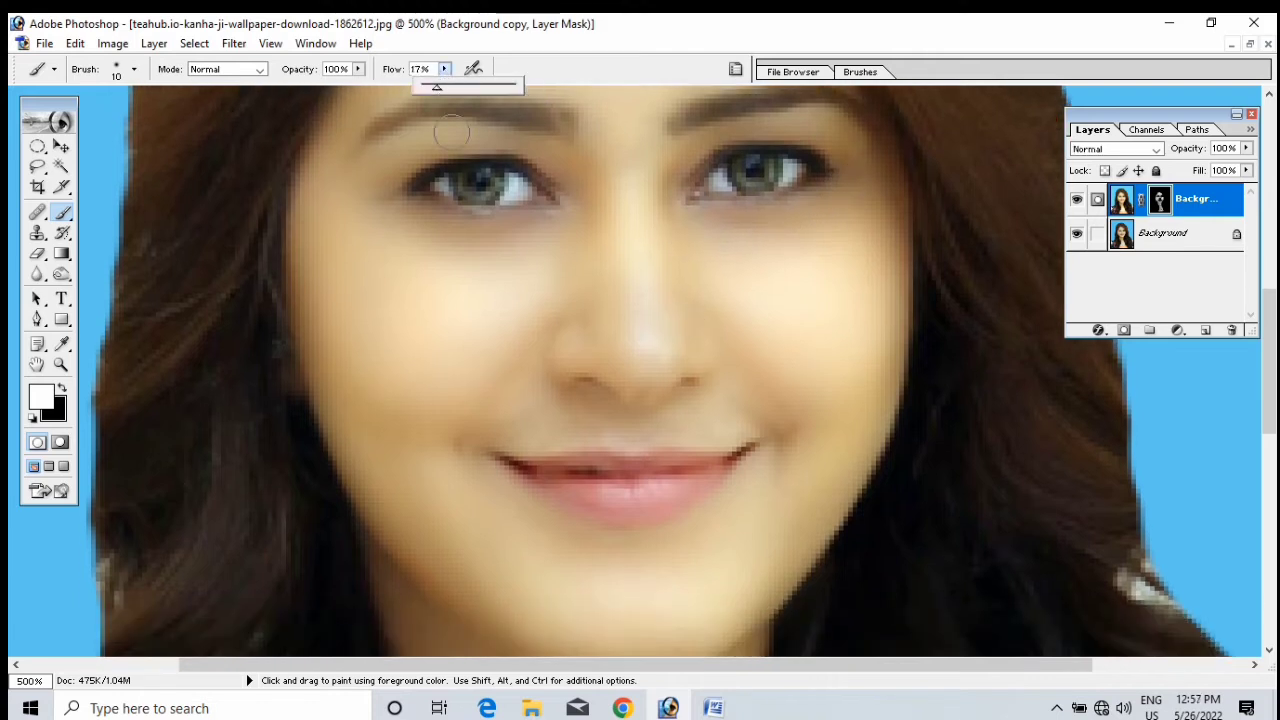
key(bracketright)
mouse_move(739, 407)
mouse_down()
mouse_move(717, 372)
mouse_move(643, 317)
mouse_move(586, 325)
mouse_move(557, 362)
mouse_move(735, 418)
mouse_move(557, 423)
mouse_up()
Reduce the brush flow to 13% and paint the mask lightly around the mouth
click(445, 70)
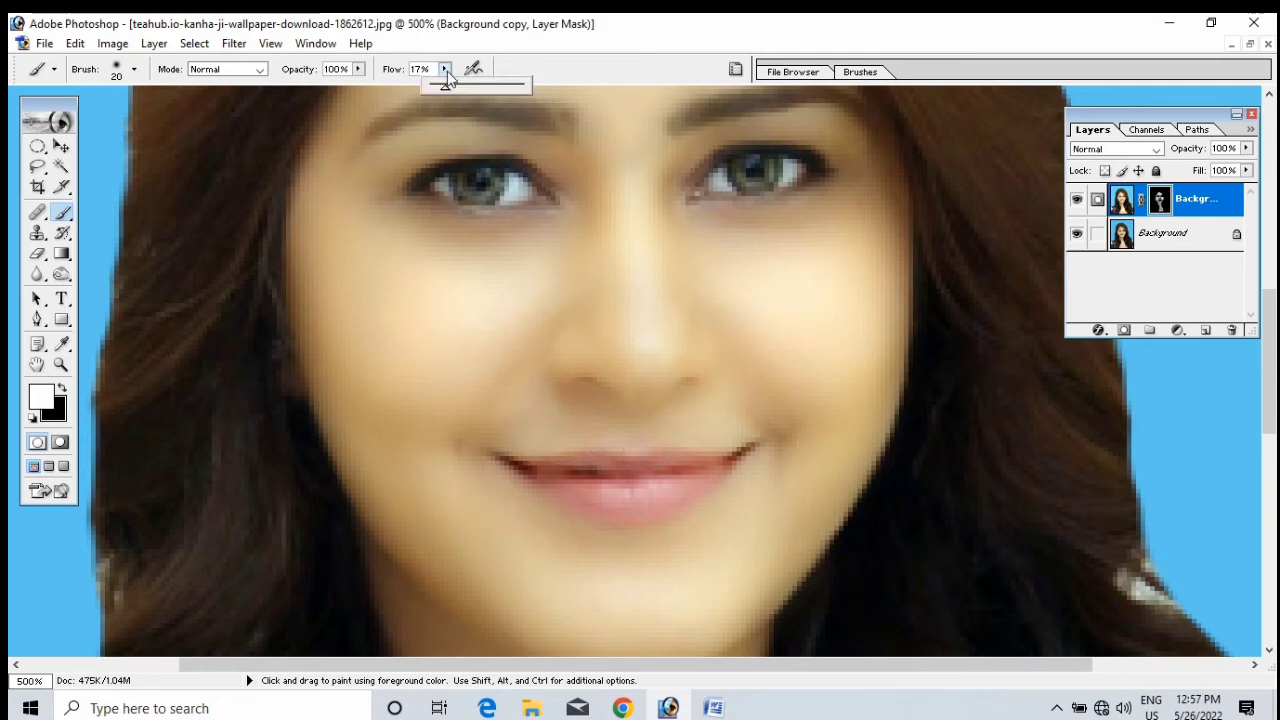
scroll(900, 539, down, 1)
mouse_move(743, 440)
mouse_down()
mouse_move(605, 446)
mouse_move(545, 433)
mouse_move(601, 446)
mouse_up()
Check the smoothed face at several zoom levels and touch up the mouth corners with a size 10 brush
key(ctrl+minus)
key(ctrl+minus)
key(ctrl+minus)
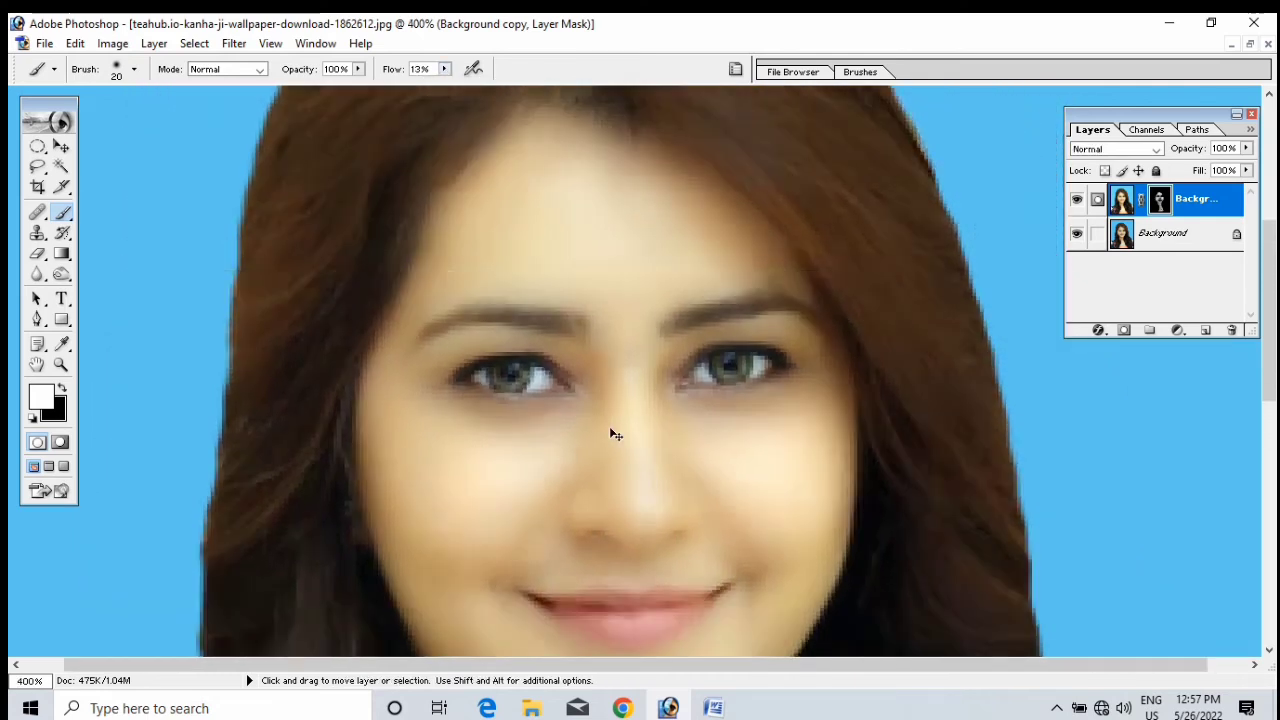
key(ctrl+minus)
key(ctrl+plus)
key(ctrl+plus)
key(ctrl+plus)
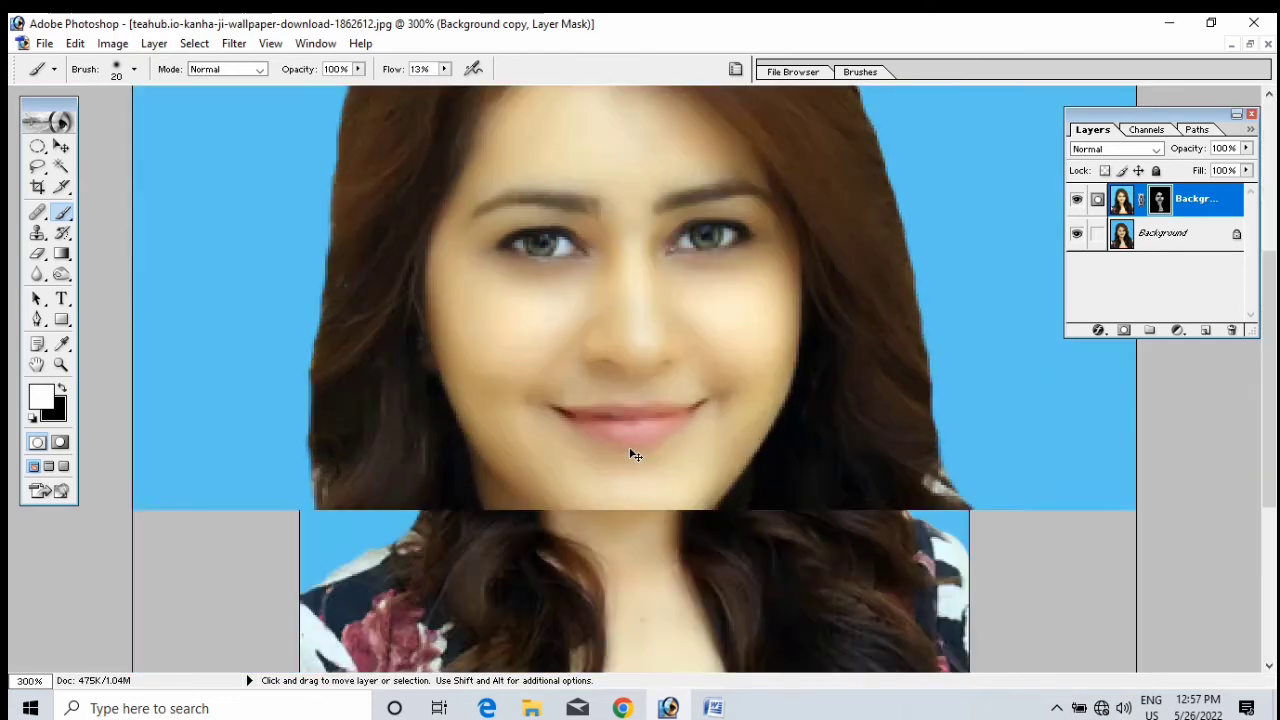
key(ctrl+plus)
key(bracketleft)
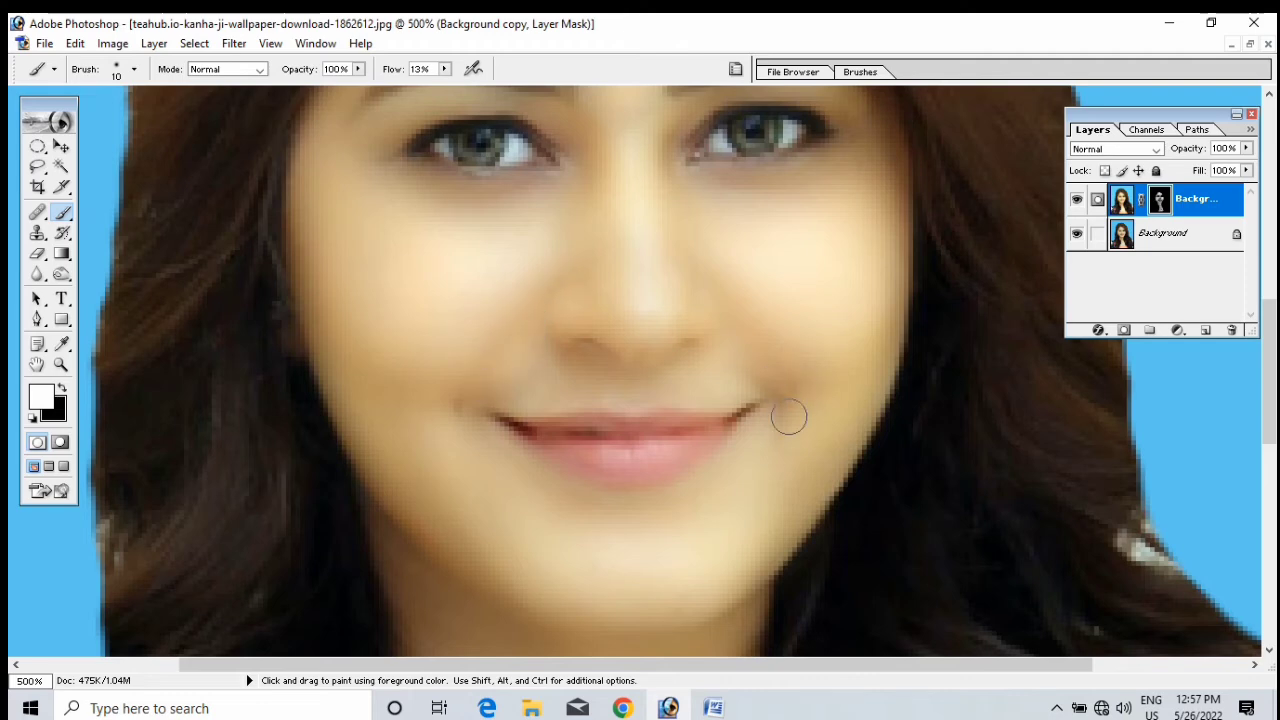
Merge the masked blurred copy down into the Background layer
key(ctrl+minus)
key(ctrl+minus)
key(ctrl+minus)
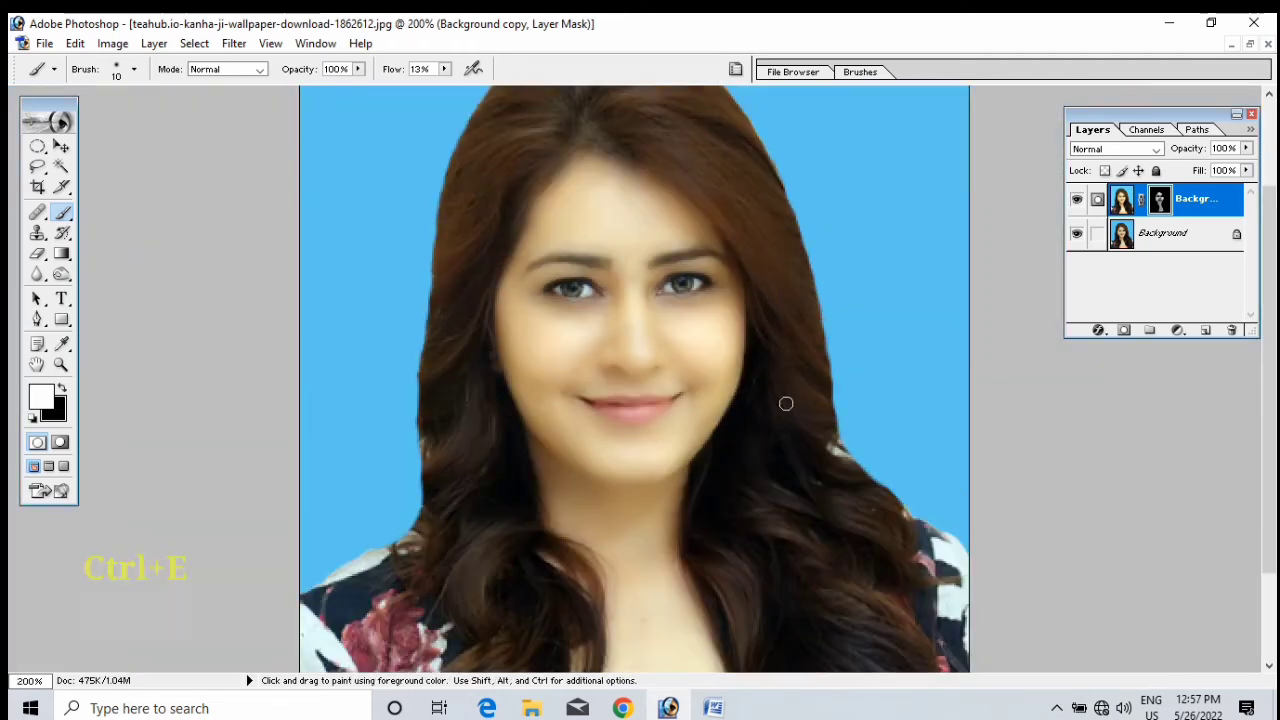
key(ctrl+e)
Add a Brightness/Contrast adjustment layer with brightness 15 and contrast 5, and merge it into the Background layer
click(1178, 330)
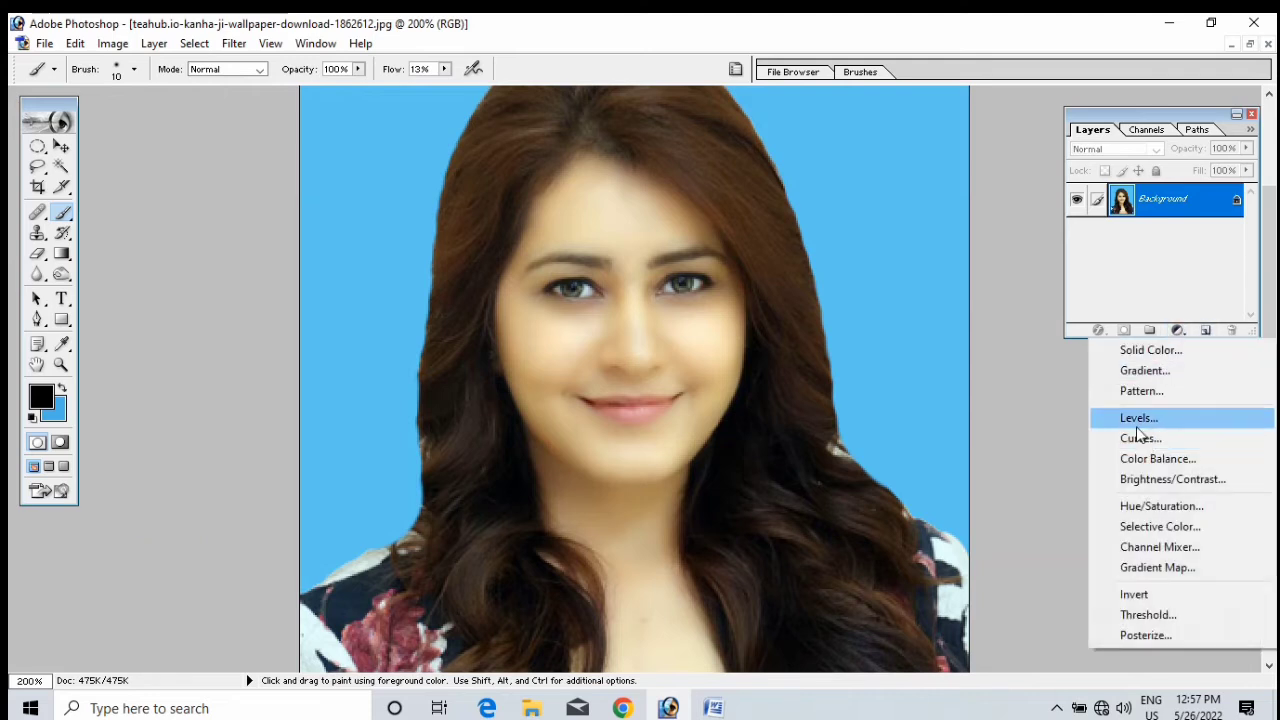
click(1146, 479)
text(15)
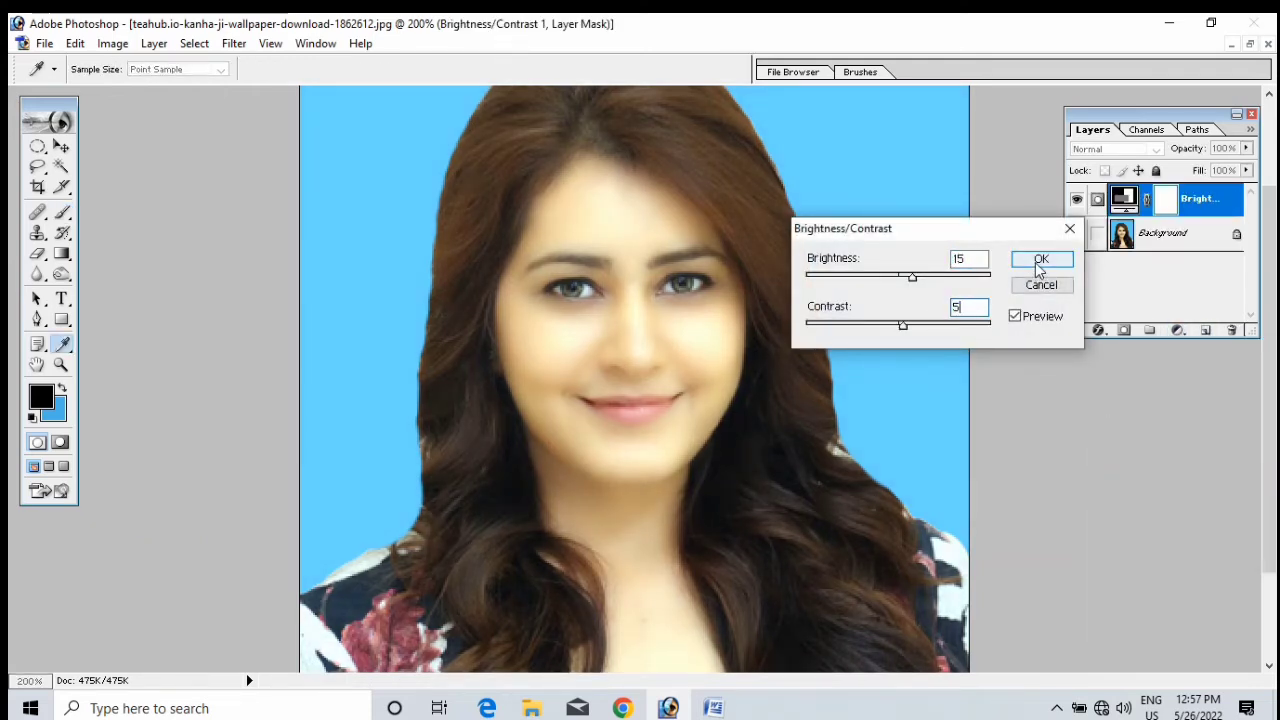
key(BackSpace)
text(4)
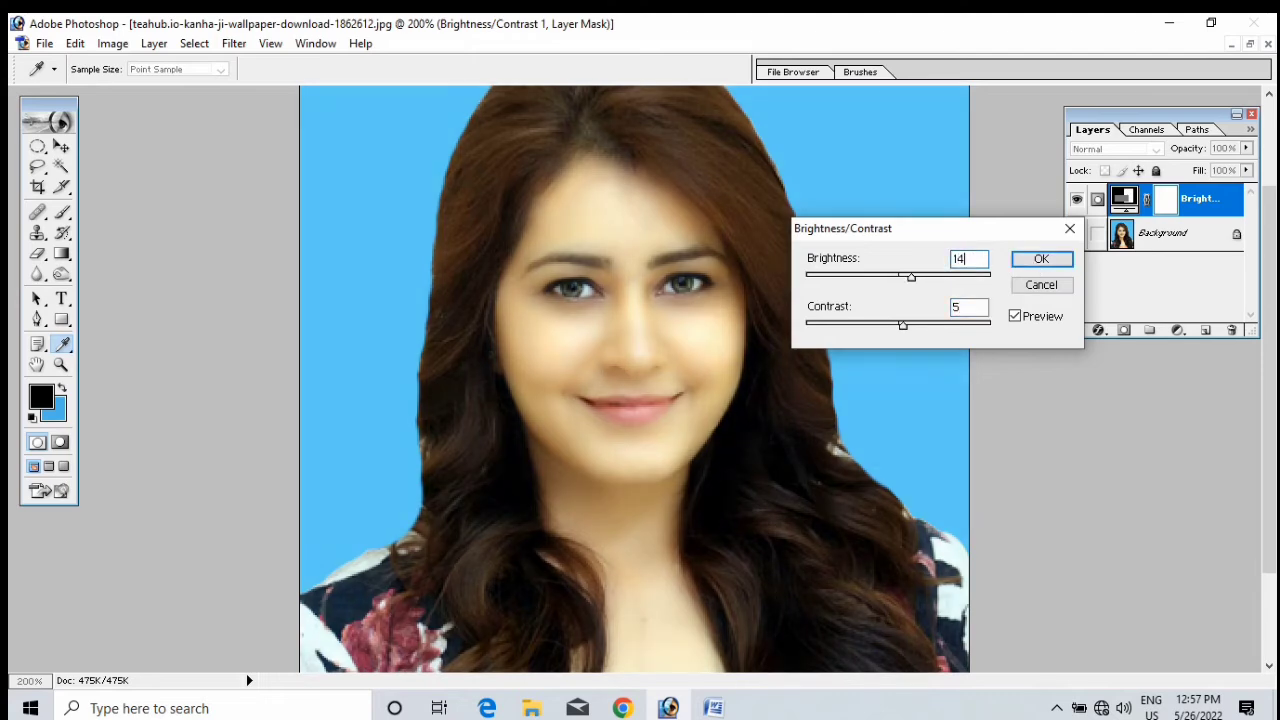
key(BackSpace)
text(3)
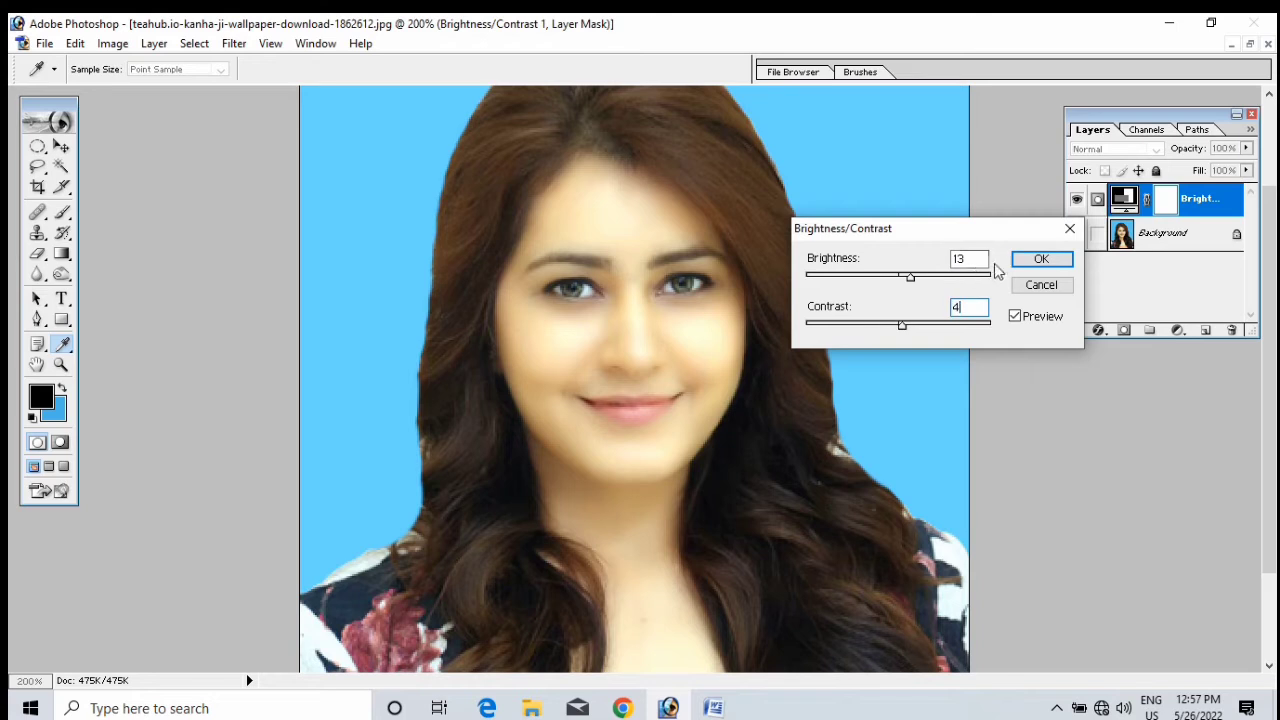
key(BackSpace)
text(15)
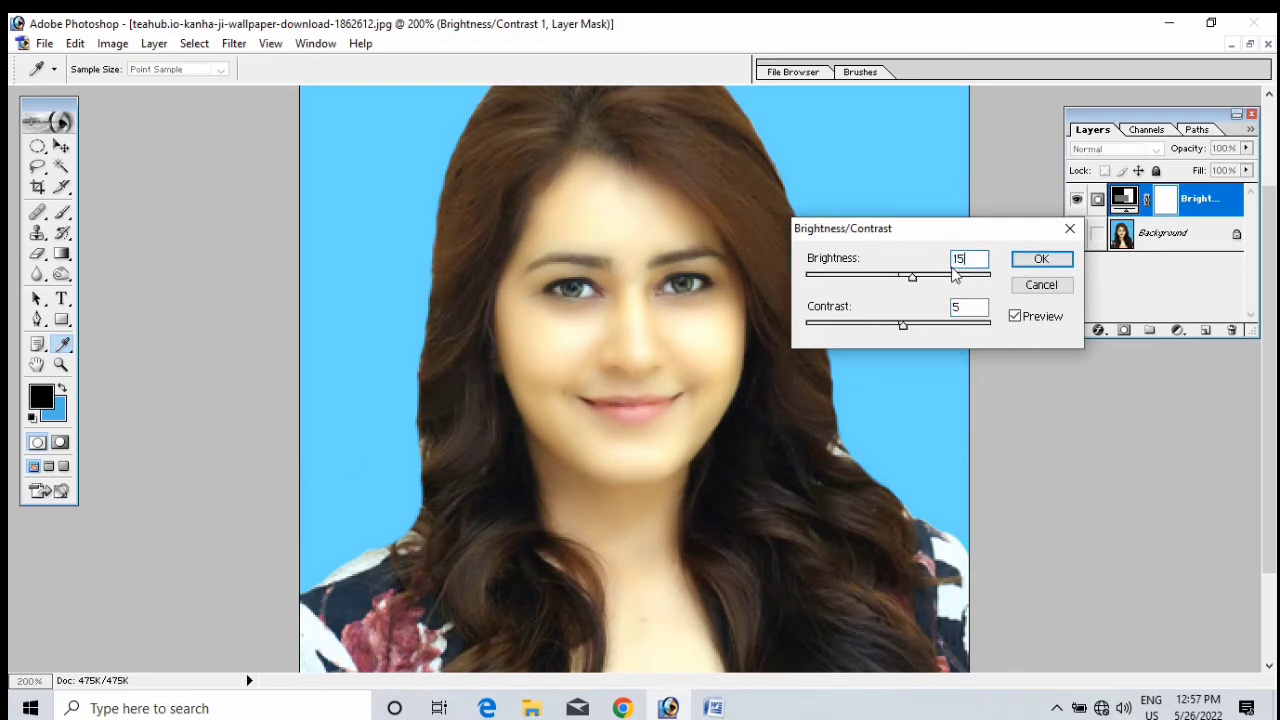
click(1033, 260)
key(b)
key(ctrl+e)
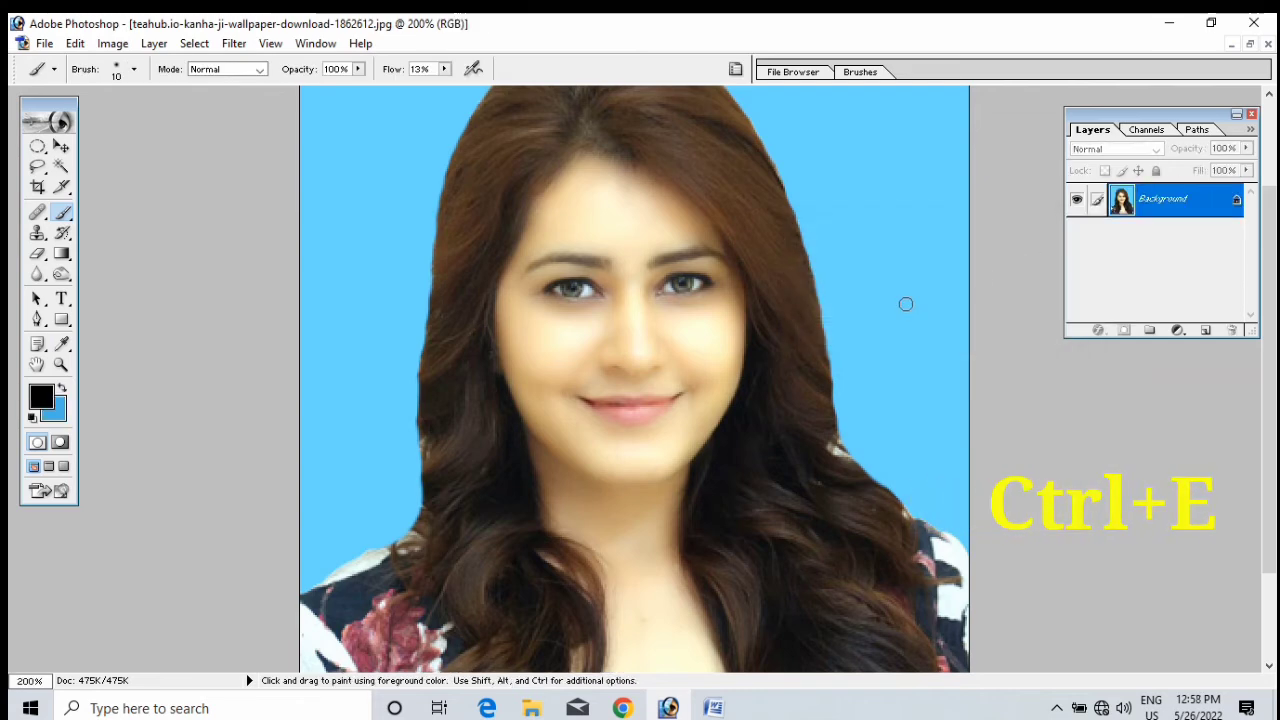
Add a Hue/Saturation adjustment layer and try shifting the master hue to -7 and saturation to -11
scroll(813, 362, up, 2)
key(ctrl+minus)
key(ctrl+plus)
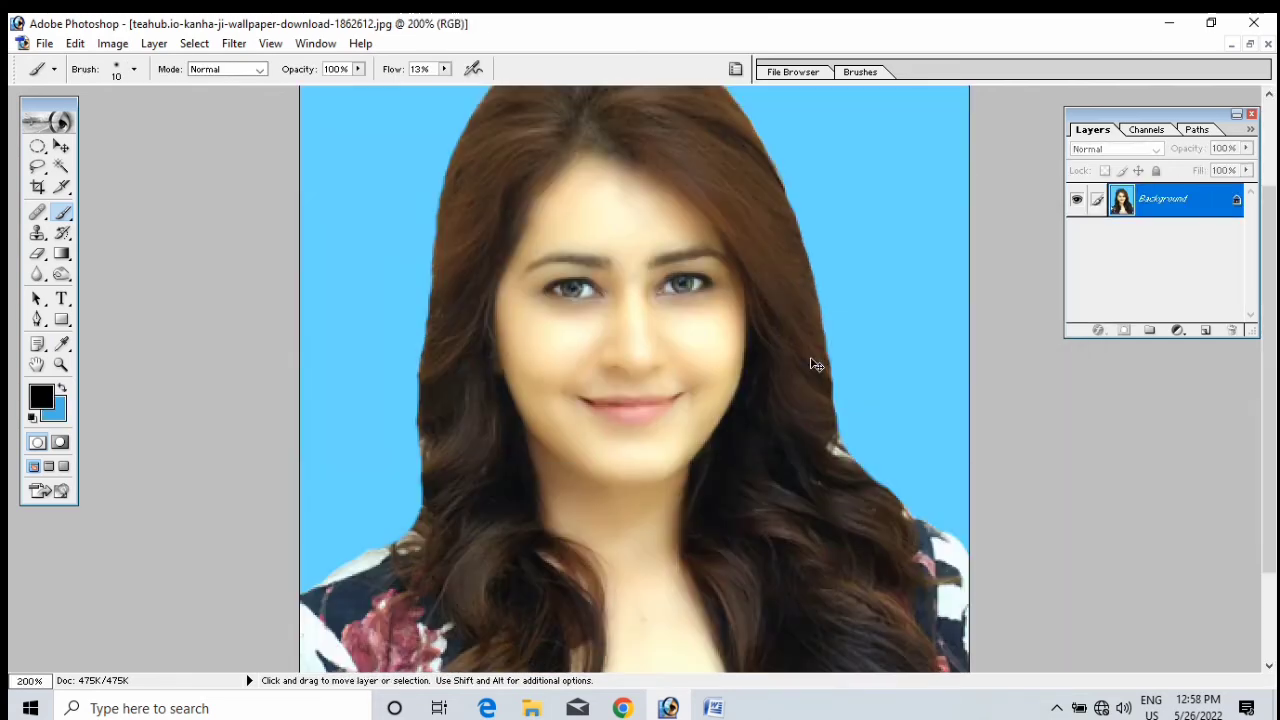
key(ctrl+plus)
key(ctrl+minus)
click(1180, 330)
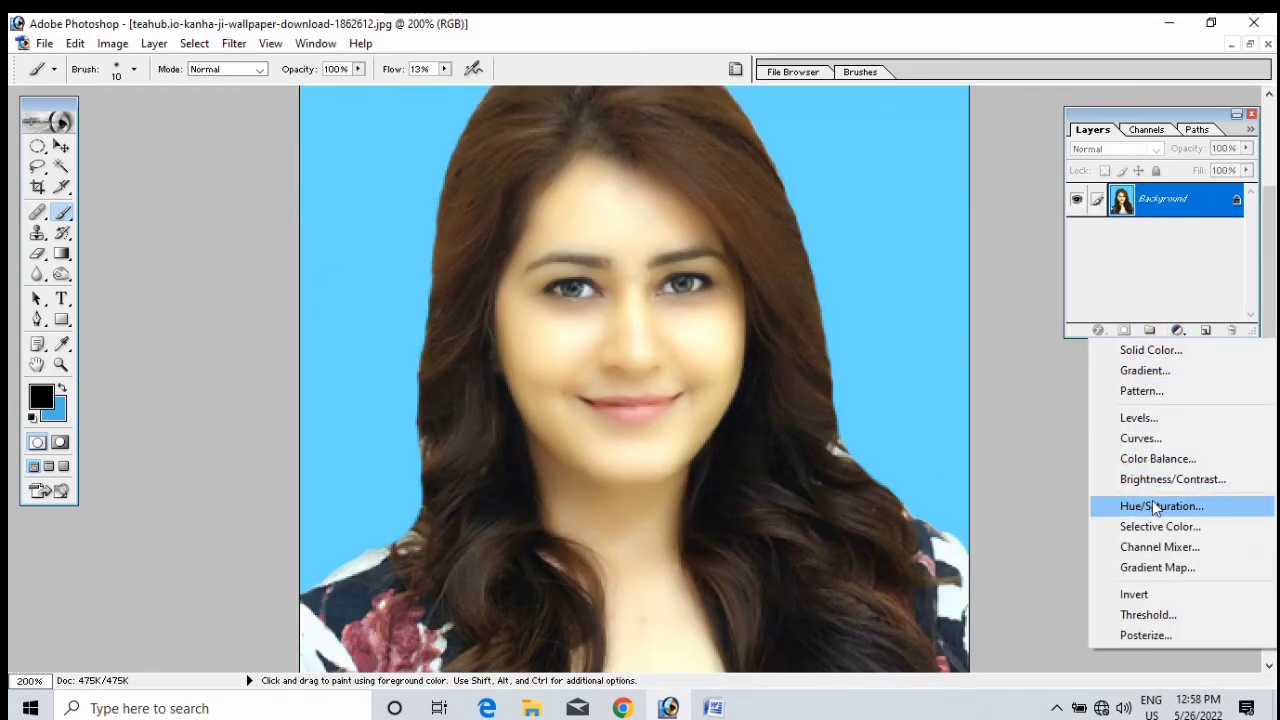
click(1140, 503)
drag(940, 308, 945, 385)
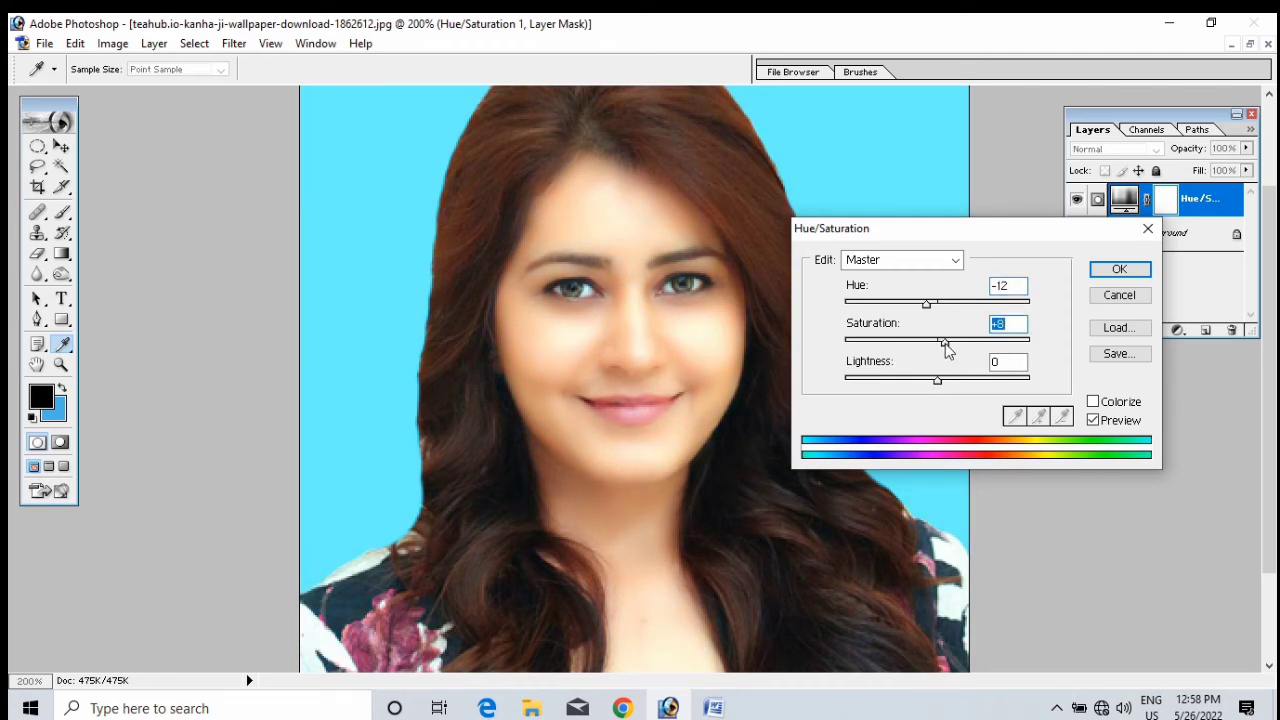
drag(929, 310, 947, 313)
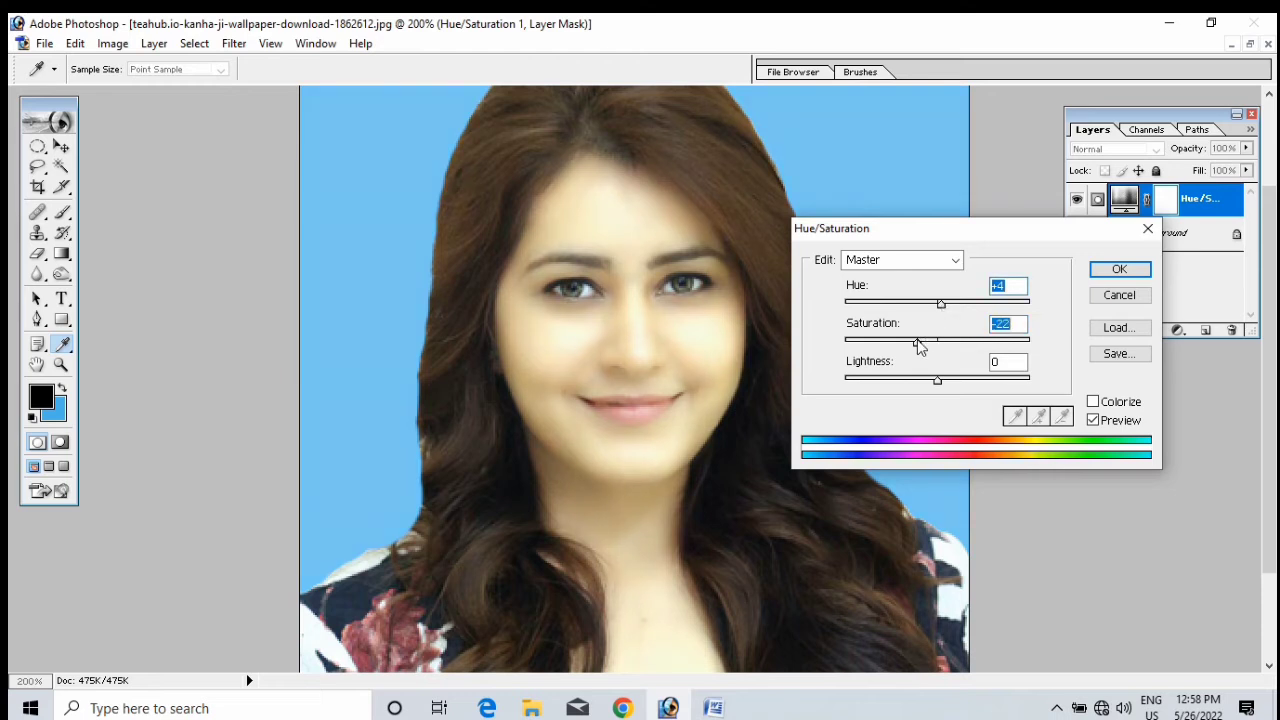
drag(925, 345, 930, 310)
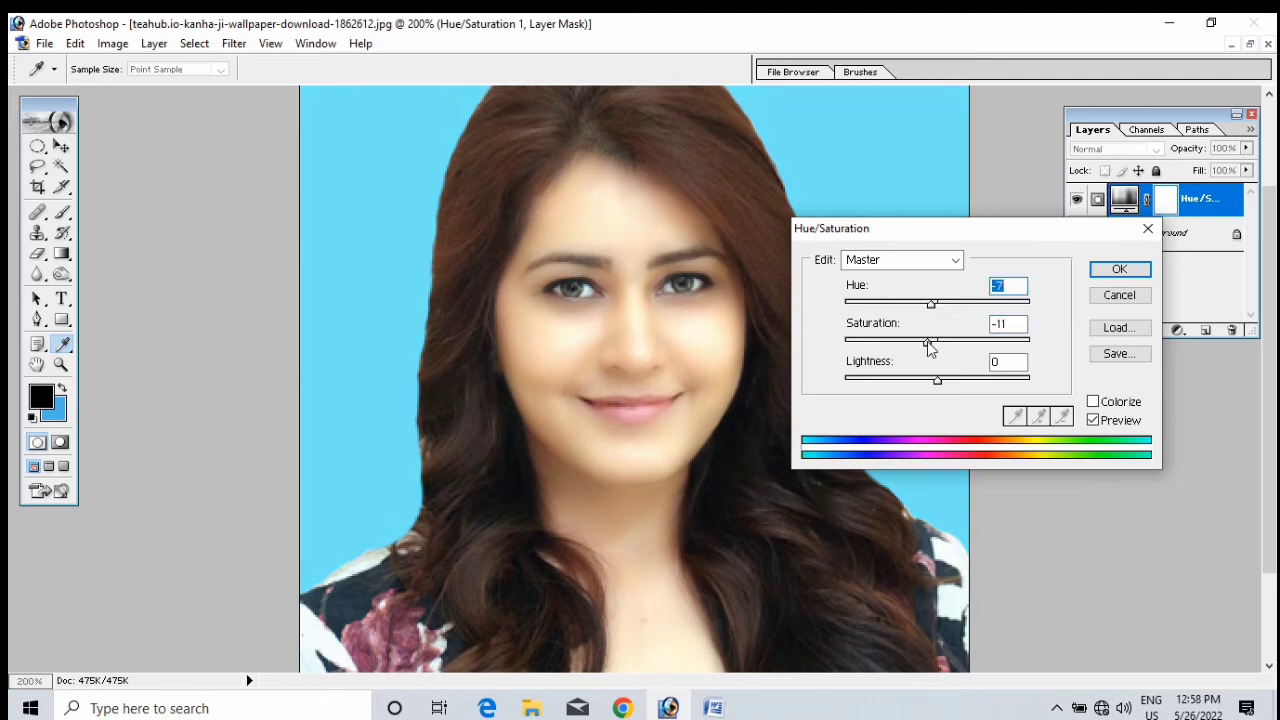
Try hue +1 with saturation -14 and compare the photo with and without the adjustment
key(ctrl+minus)
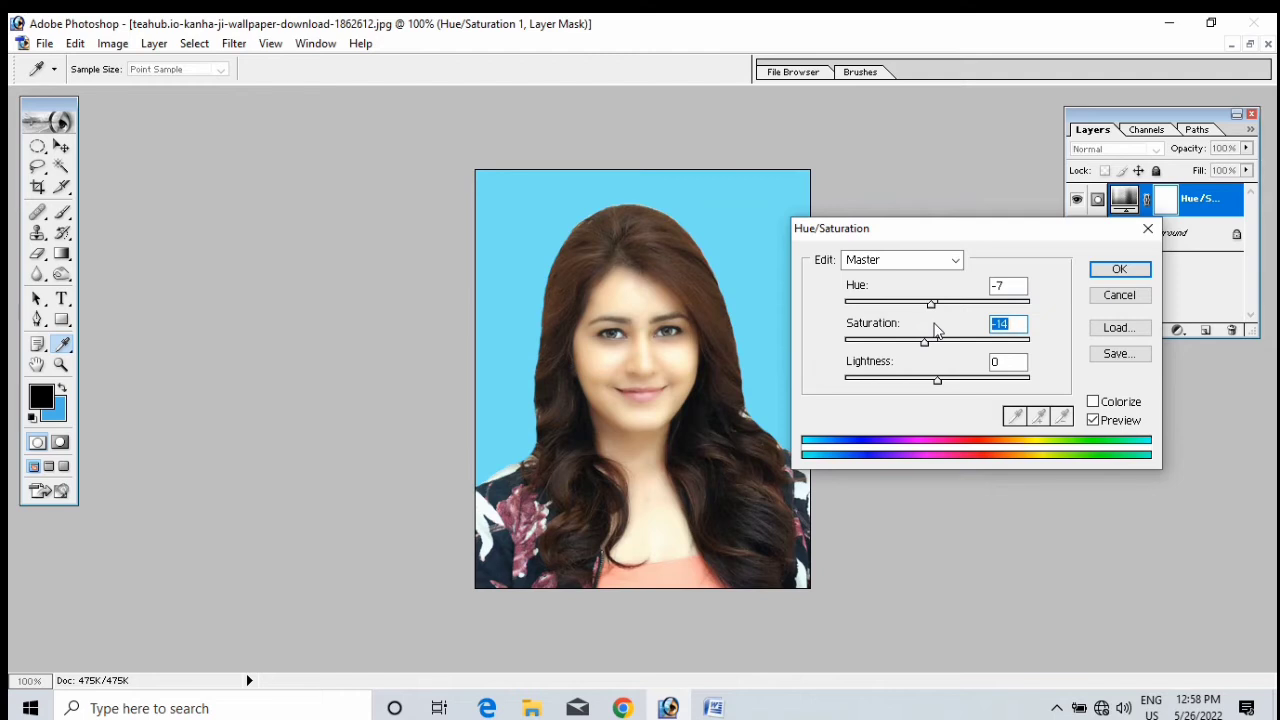
key(ctrl+plus)
drag(930, 304, 937, 305)
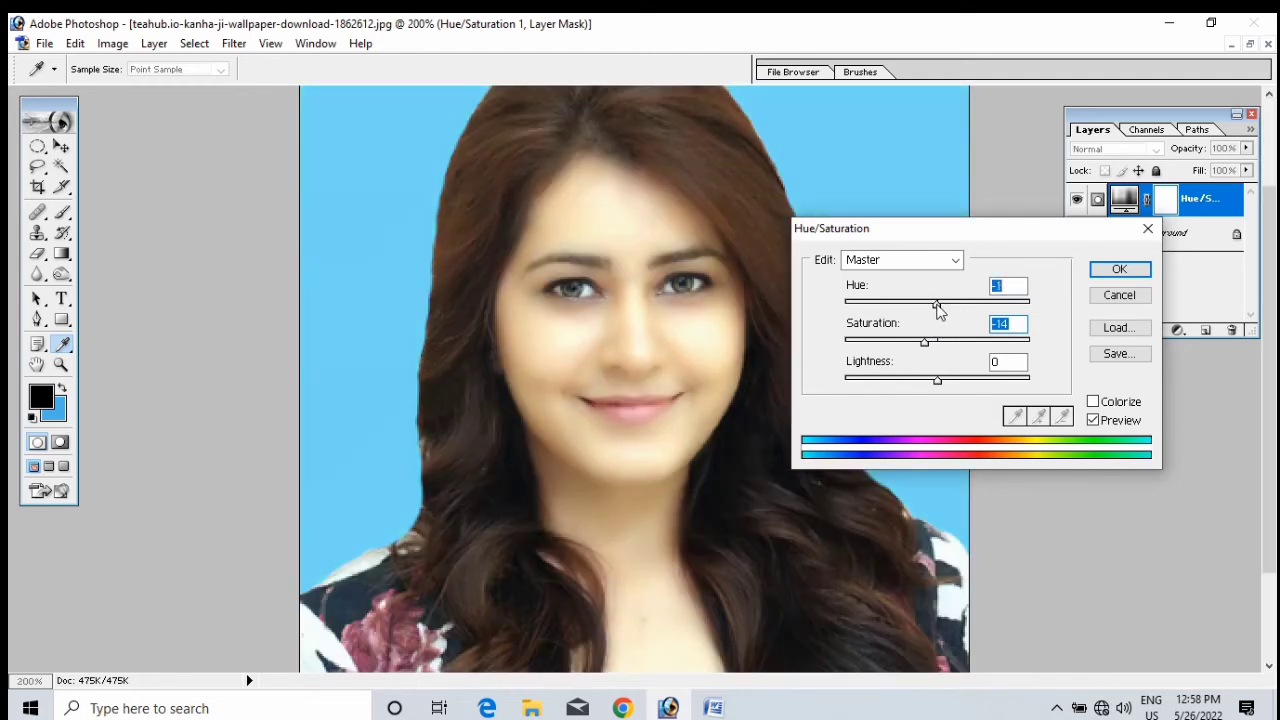
click(1093, 421)
click(1093, 421)
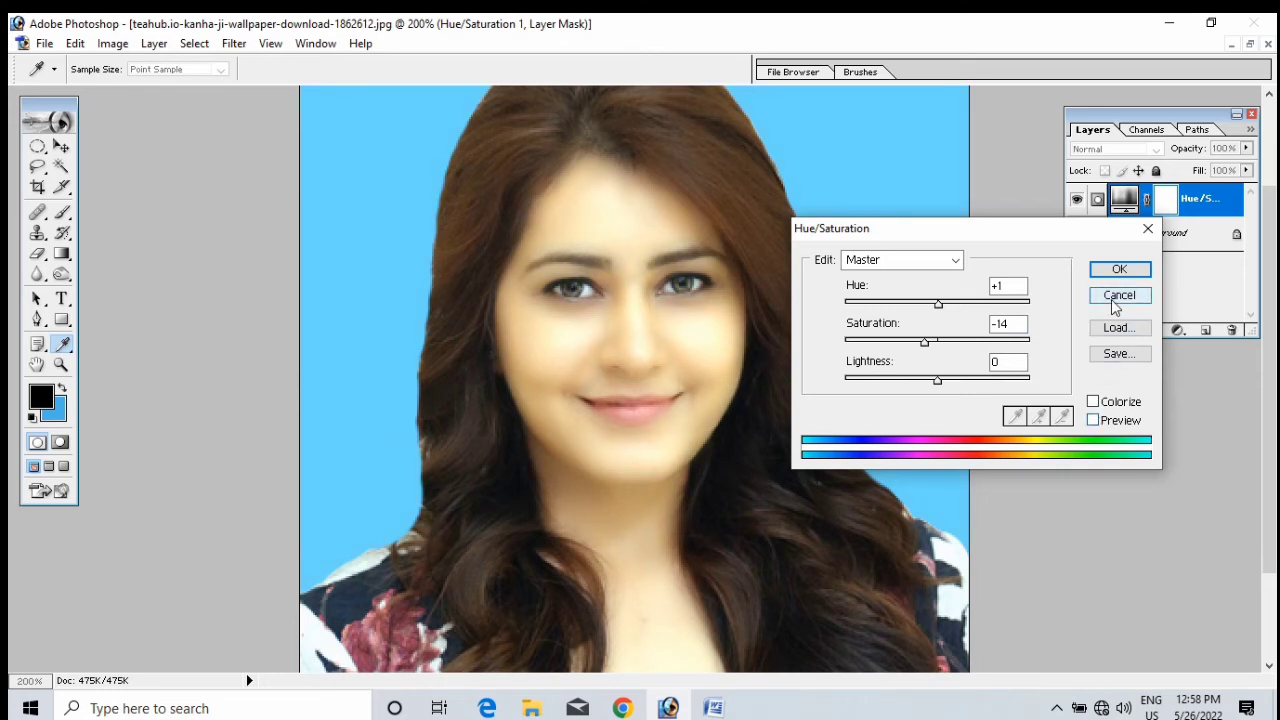
click(1093, 420)
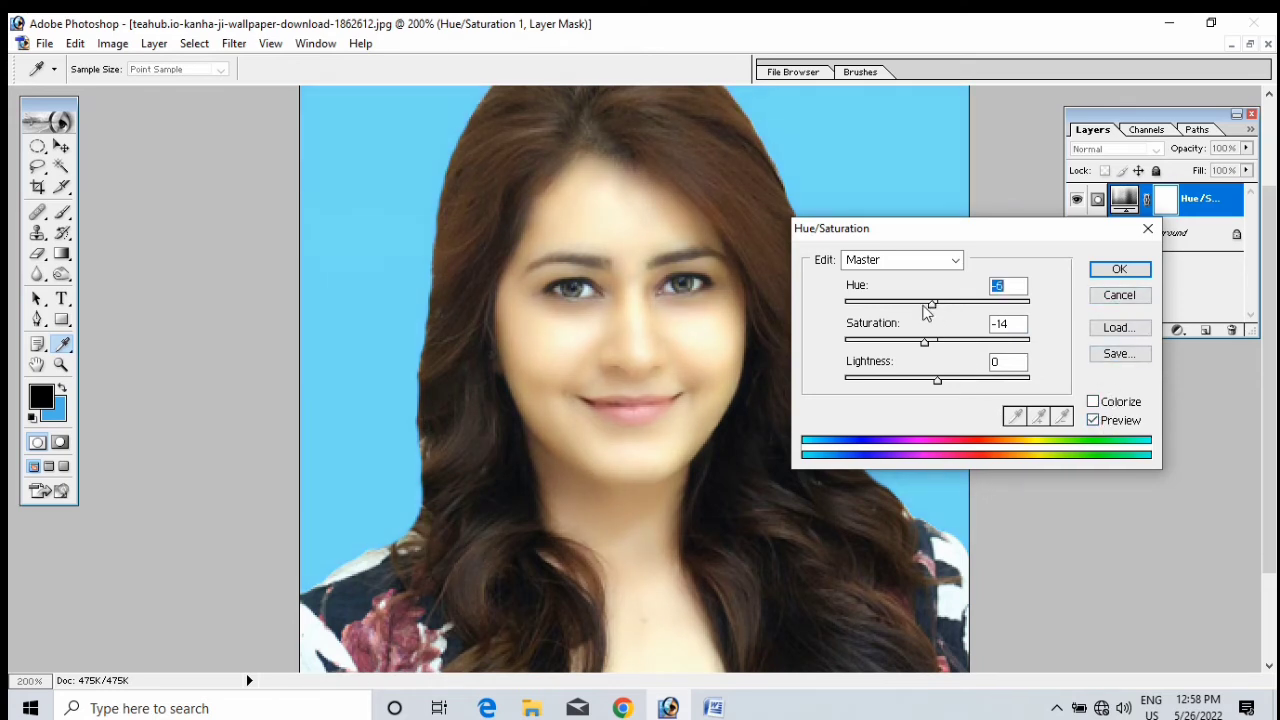
Set the hue to -3 and saturation to -4, and merge the Hue/Saturation layer into the Background layer
drag(928, 306, 936, 345)
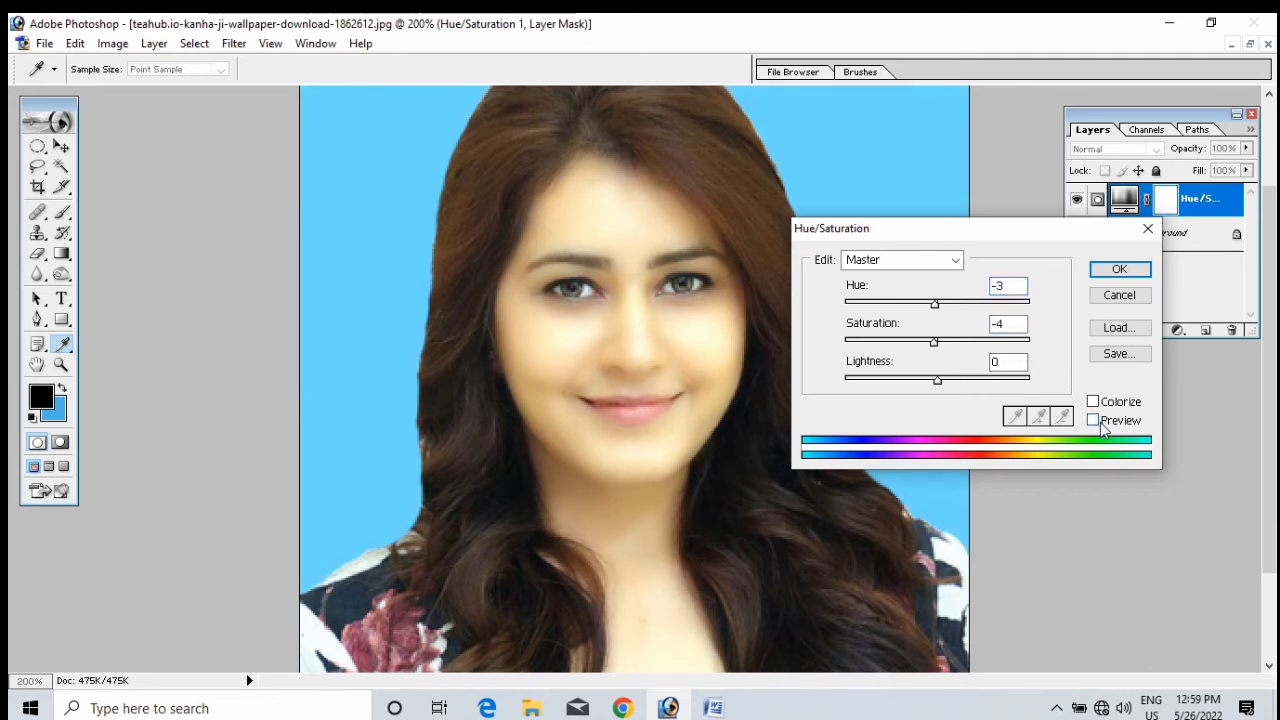
click(1117, 269)
key(d)
key(b)
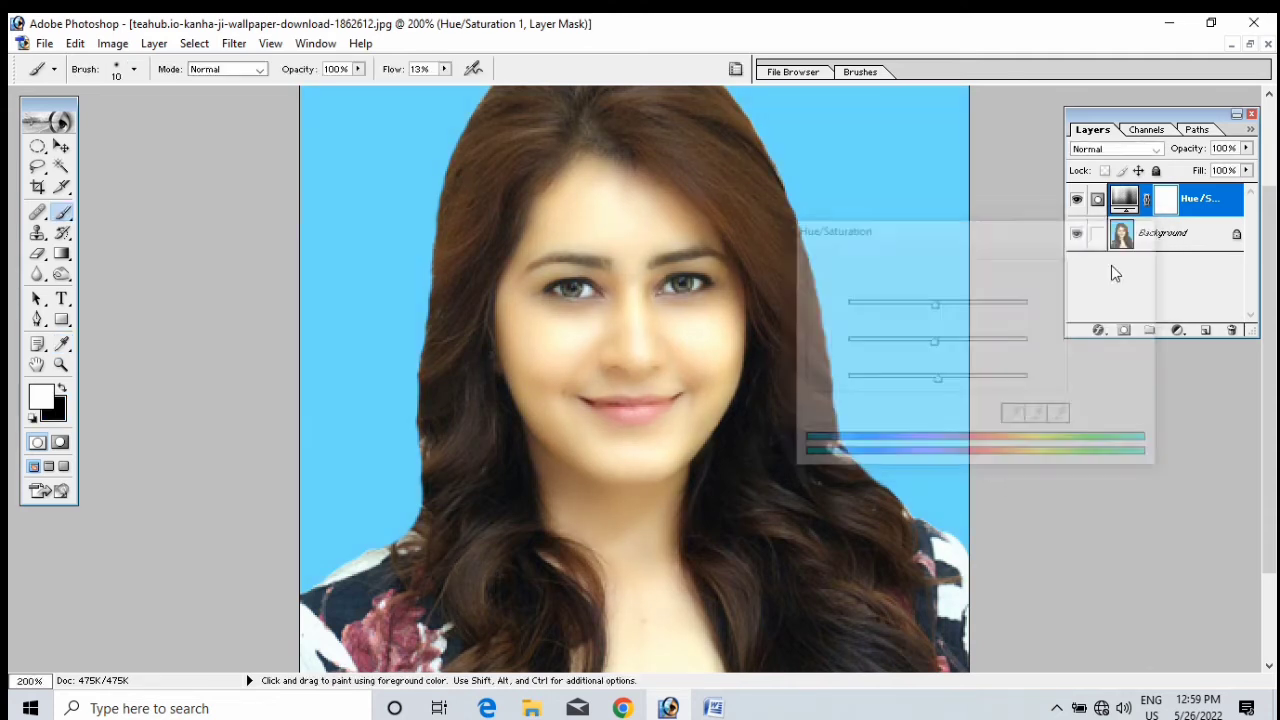
key(ctrl+e)
Add a Color Balance adjustment layer with midtone levels -28, -1 and -5, and merge it into the Background layer
click(1177, 330)
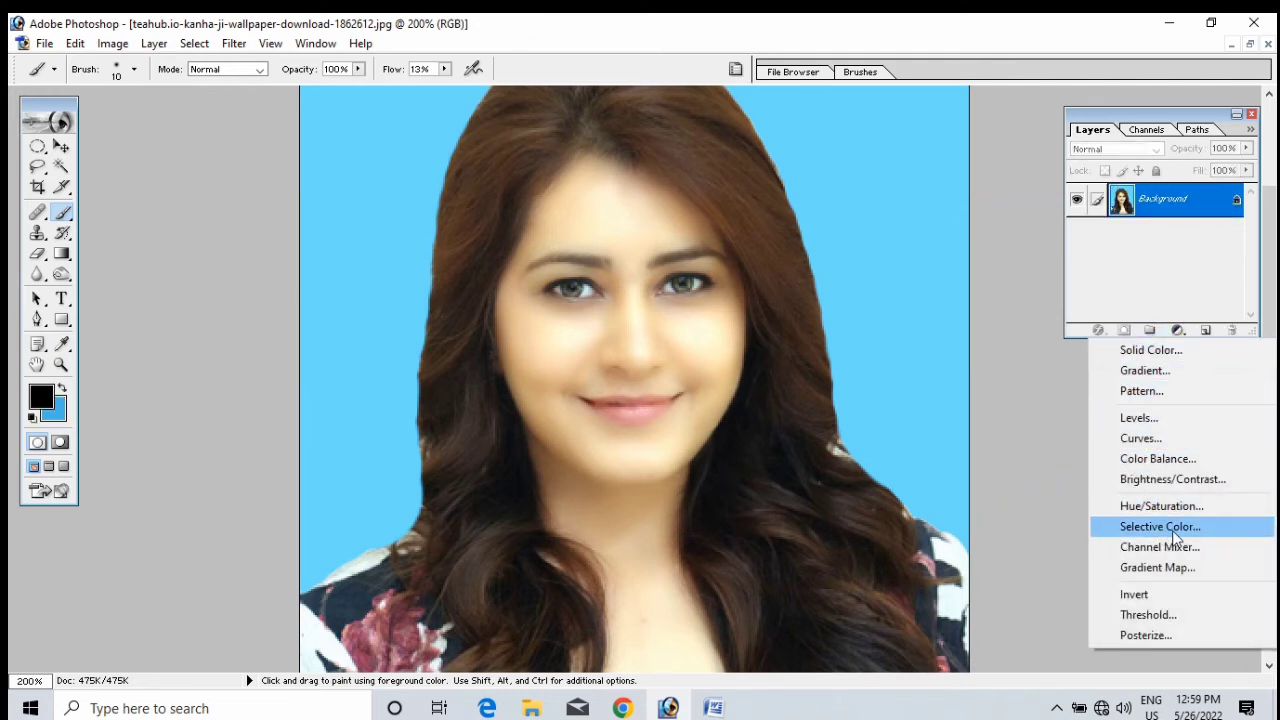
click(1136, 458)
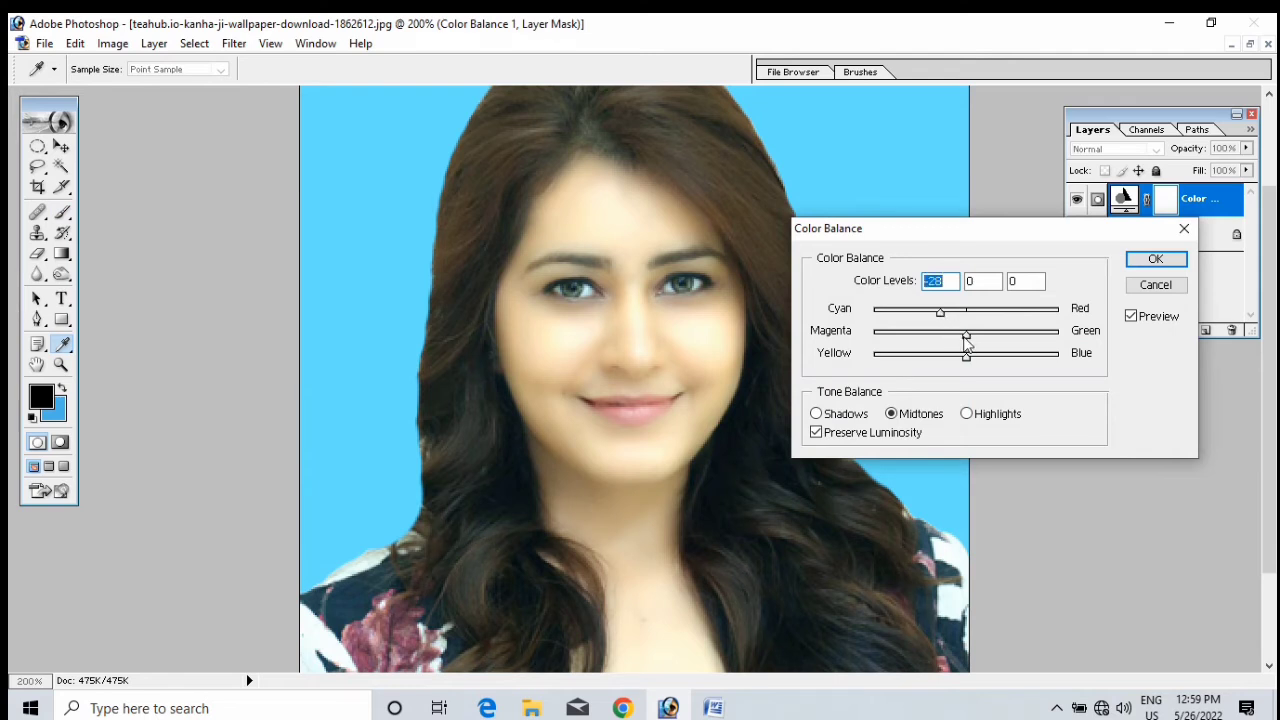
drag(966, 340, 1006, 369)
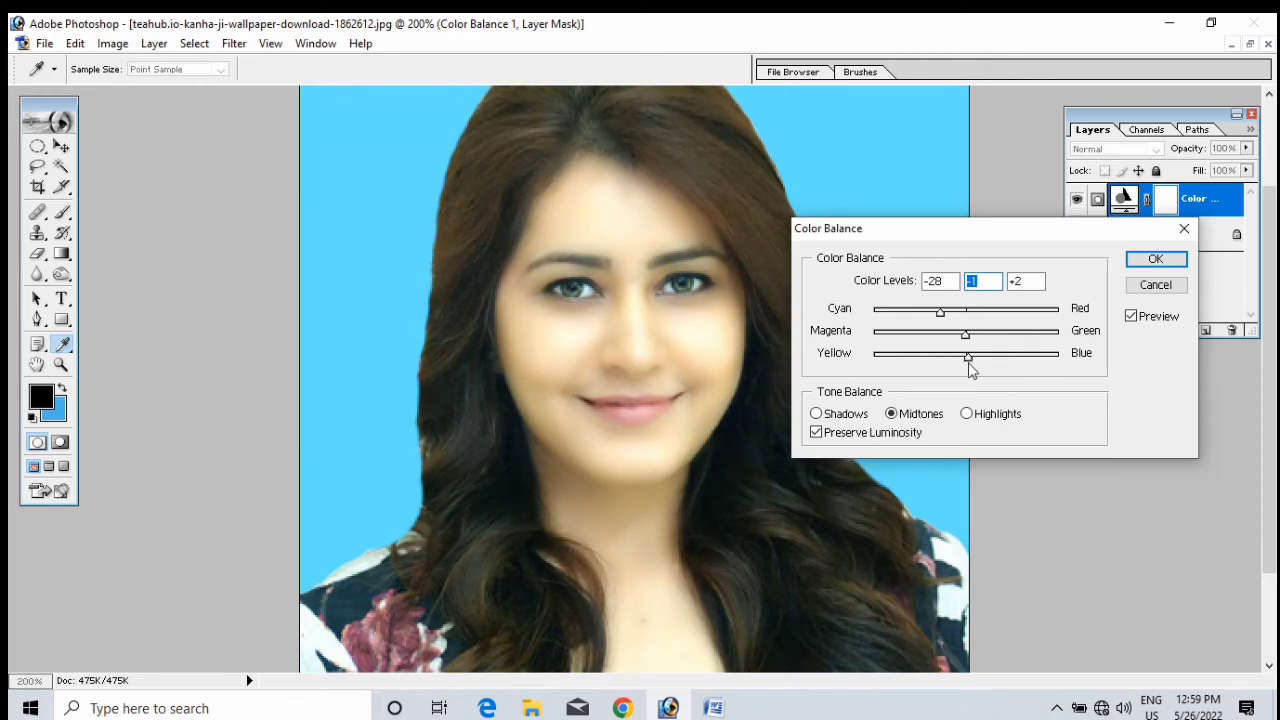
click(962, 358)
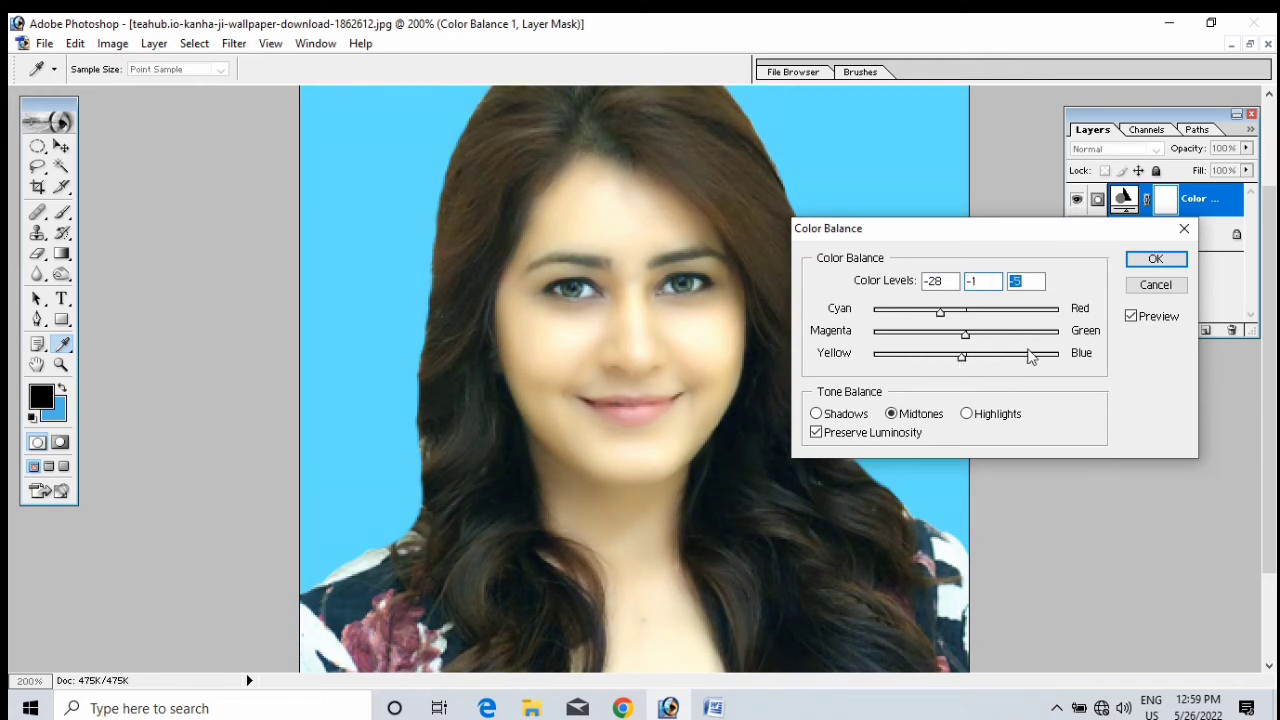
click(1134, 322)
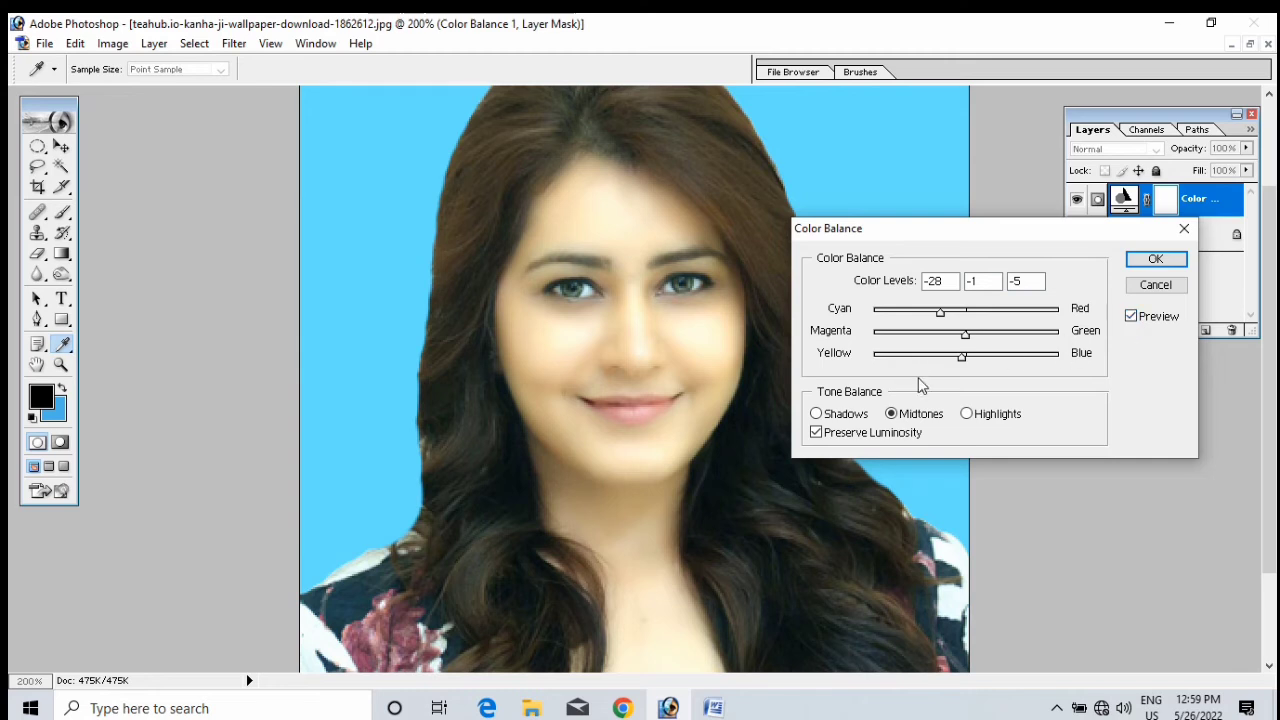
click(1152, 260)
key(b)
key(d)
key(x)
key(ctrl)
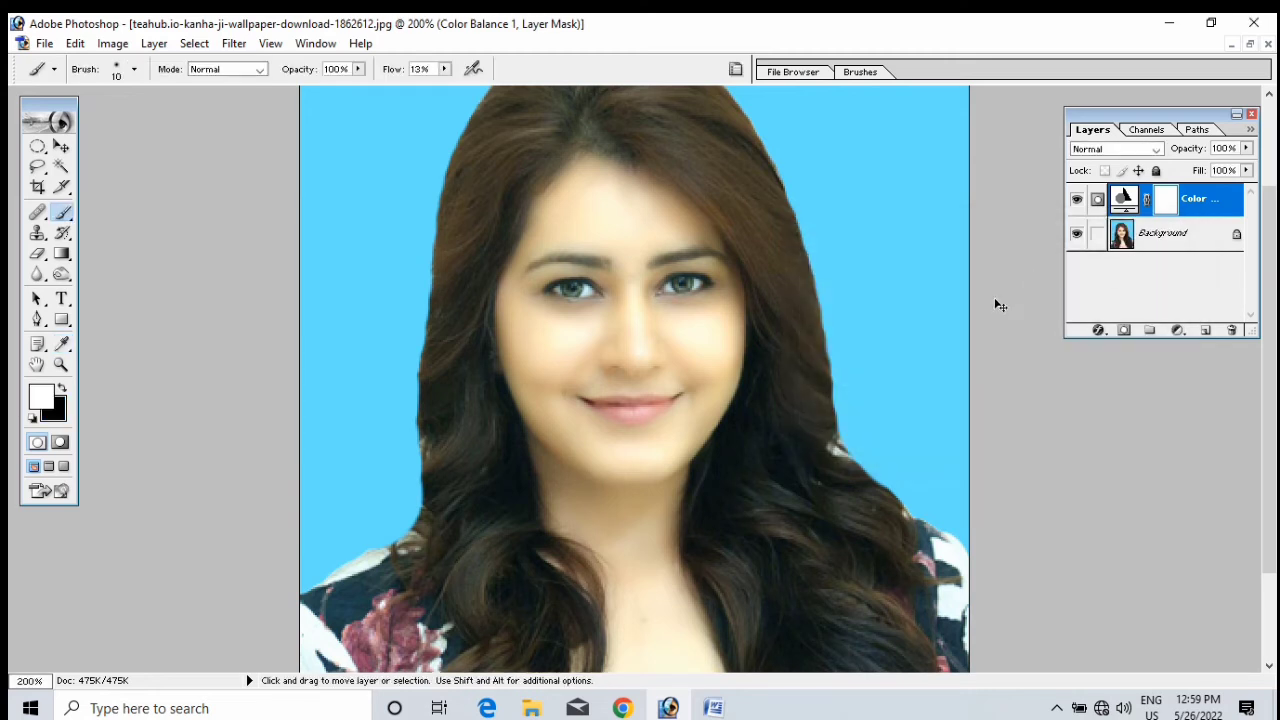
key(ctrl+e)
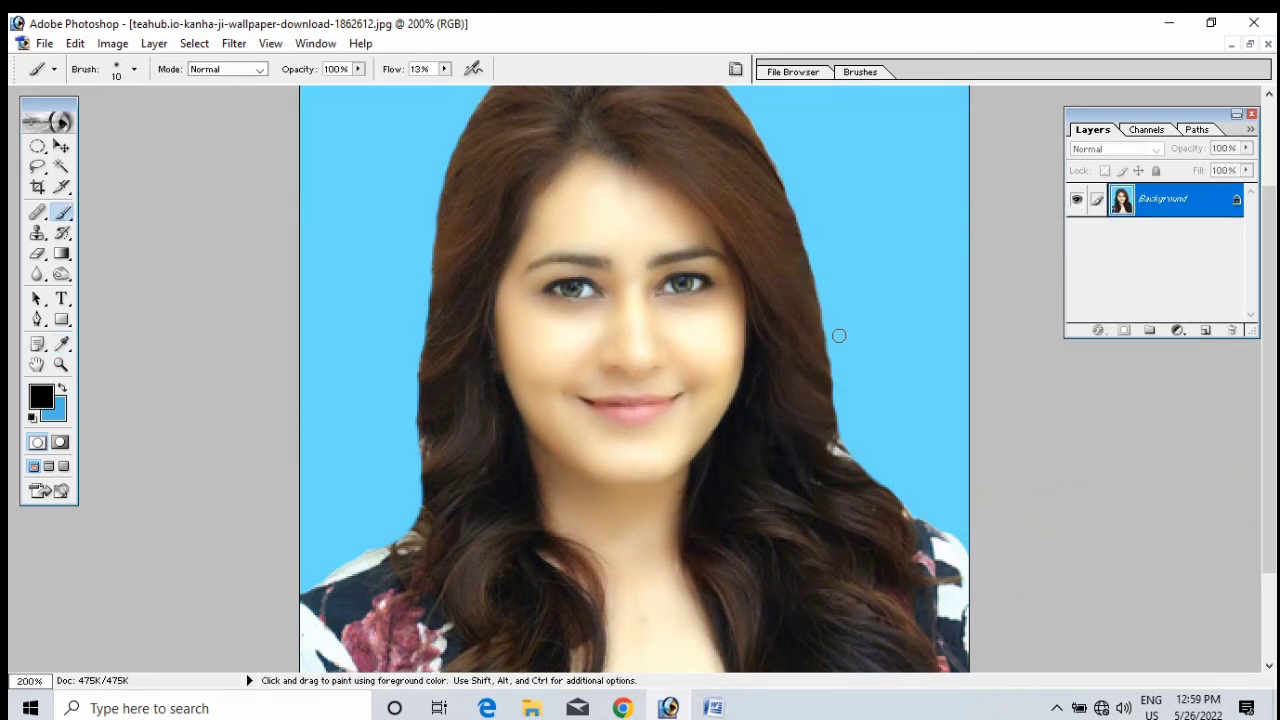
Brighten the photo with an RGB Curves adjustment that maps input 114 to output 136
key(ctrl+minus)
key(ctrl+plus)
key(ctrl+minus)
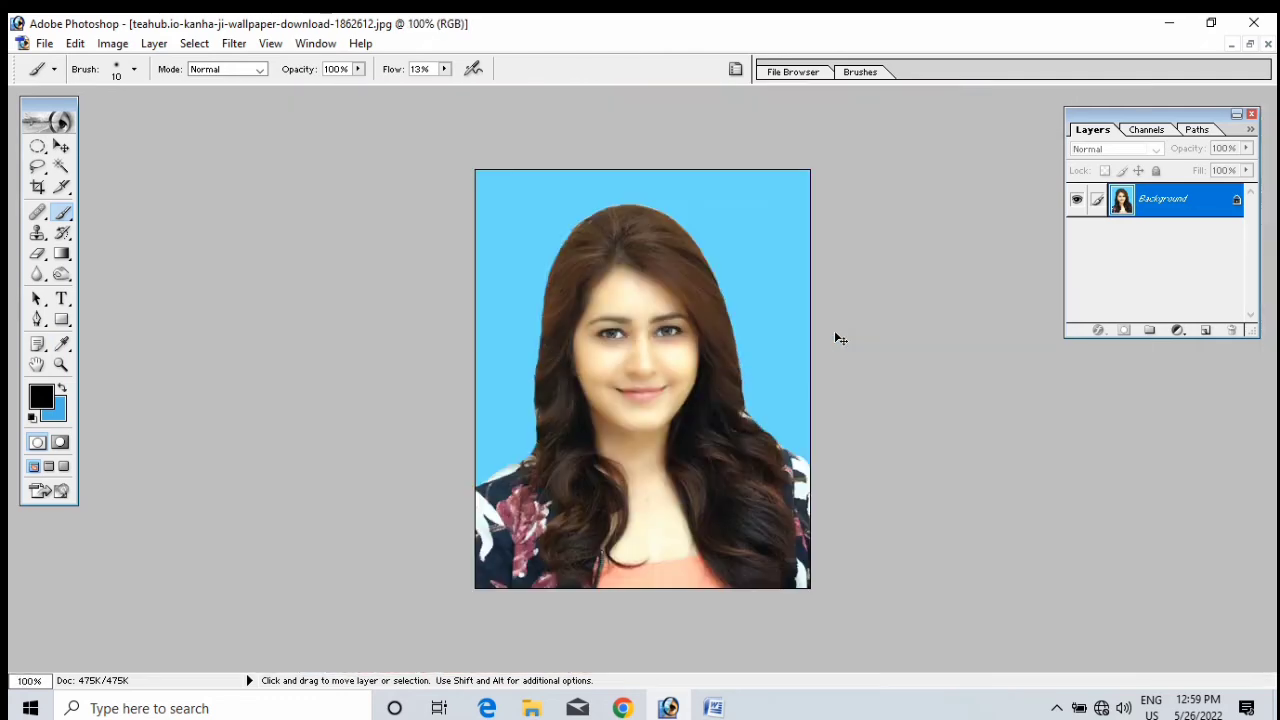
key(ctrl+m)
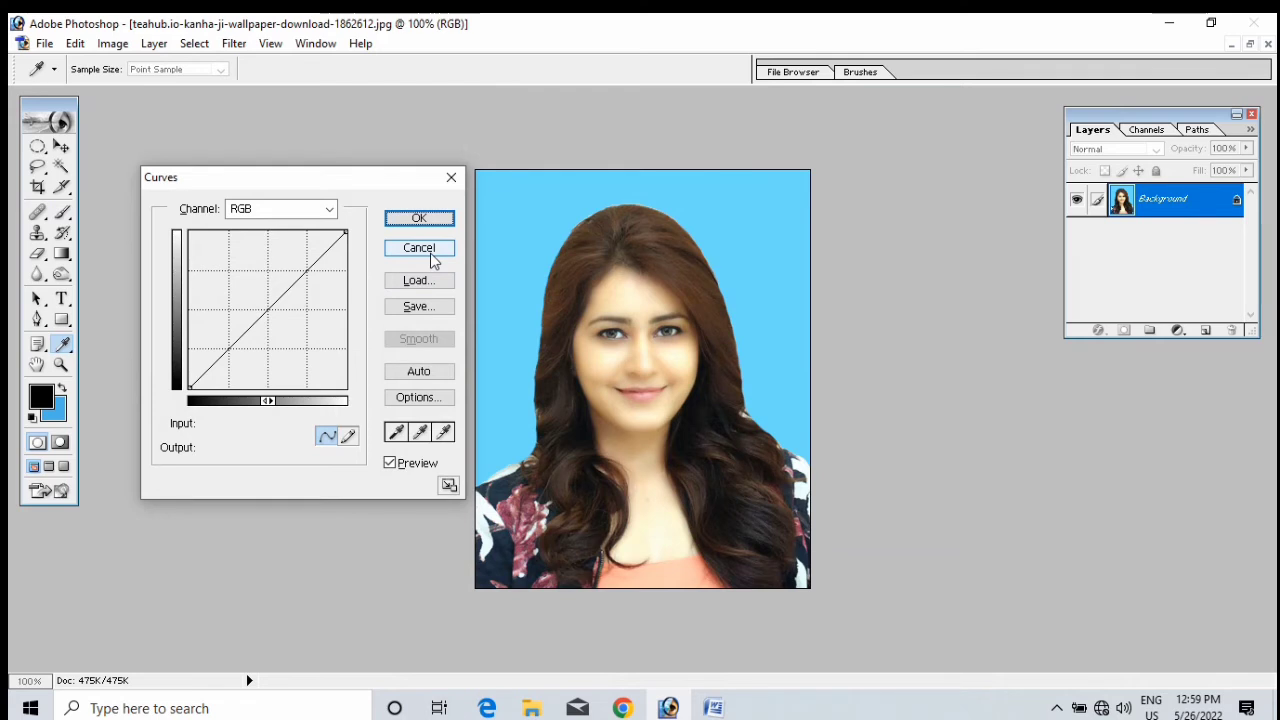
drag(270, 307, 259, 304)
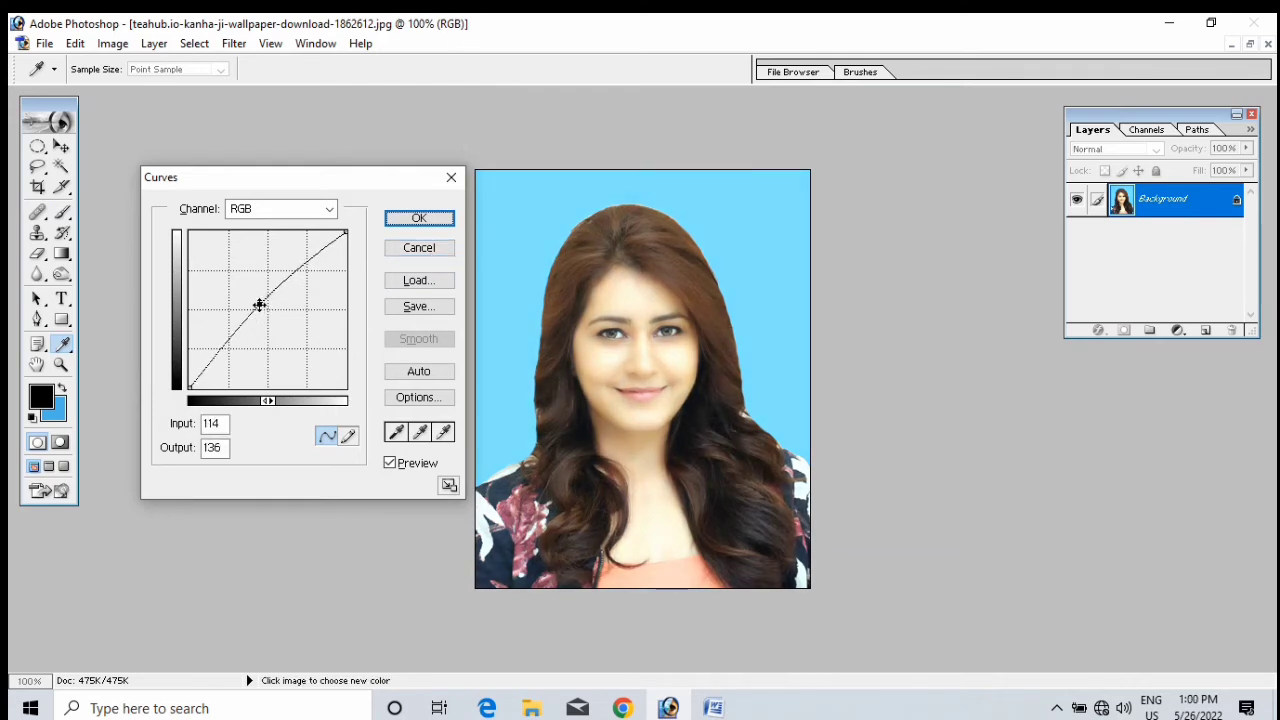
click(417, 217)
key(b)
Darken both eyebrows and the pupils with the Burn tool, using a size 10 brush on midtones at 50% exposure
key(ctrl+plus)
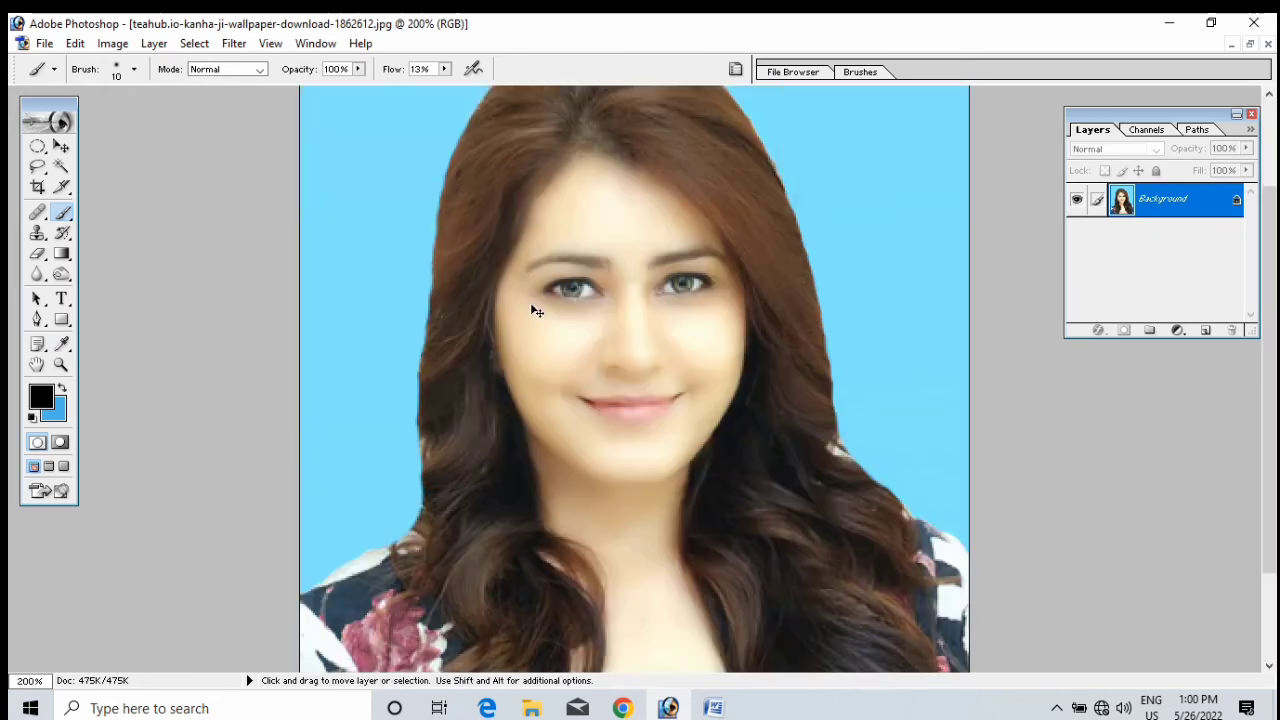
key(ctrl+plus)
scroll(530, 340, up, 3)
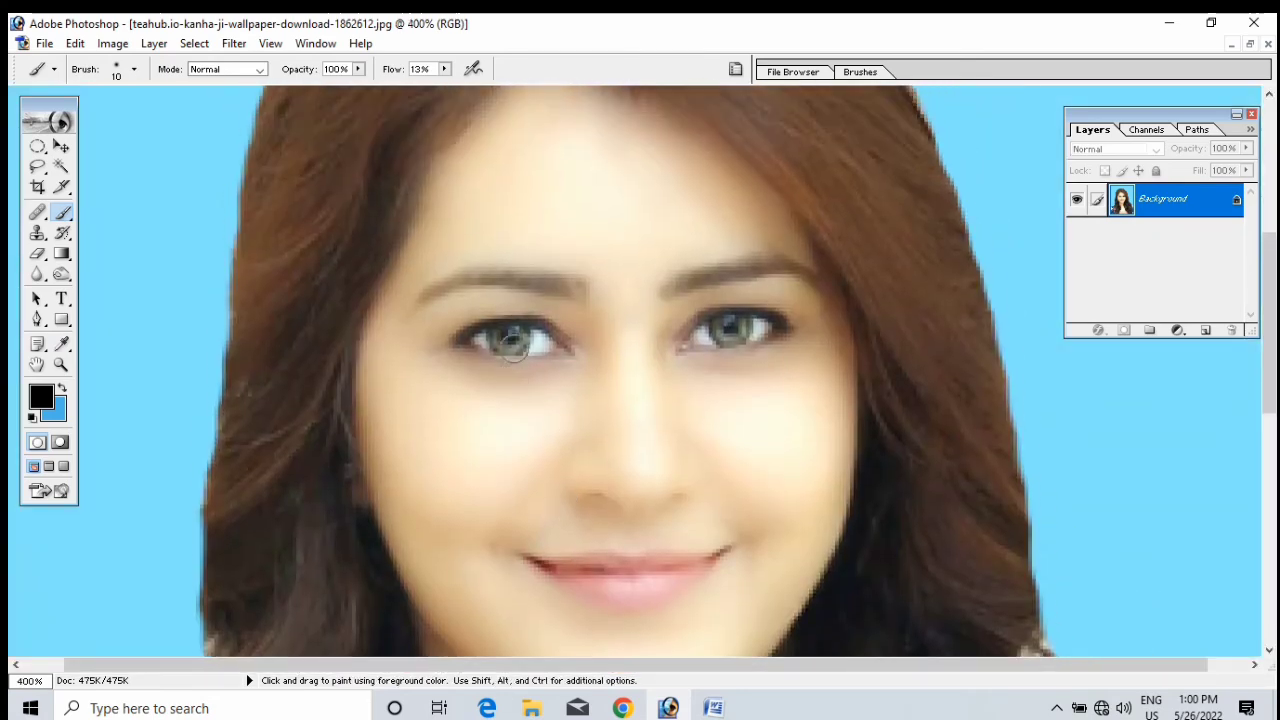
click(61, 273)
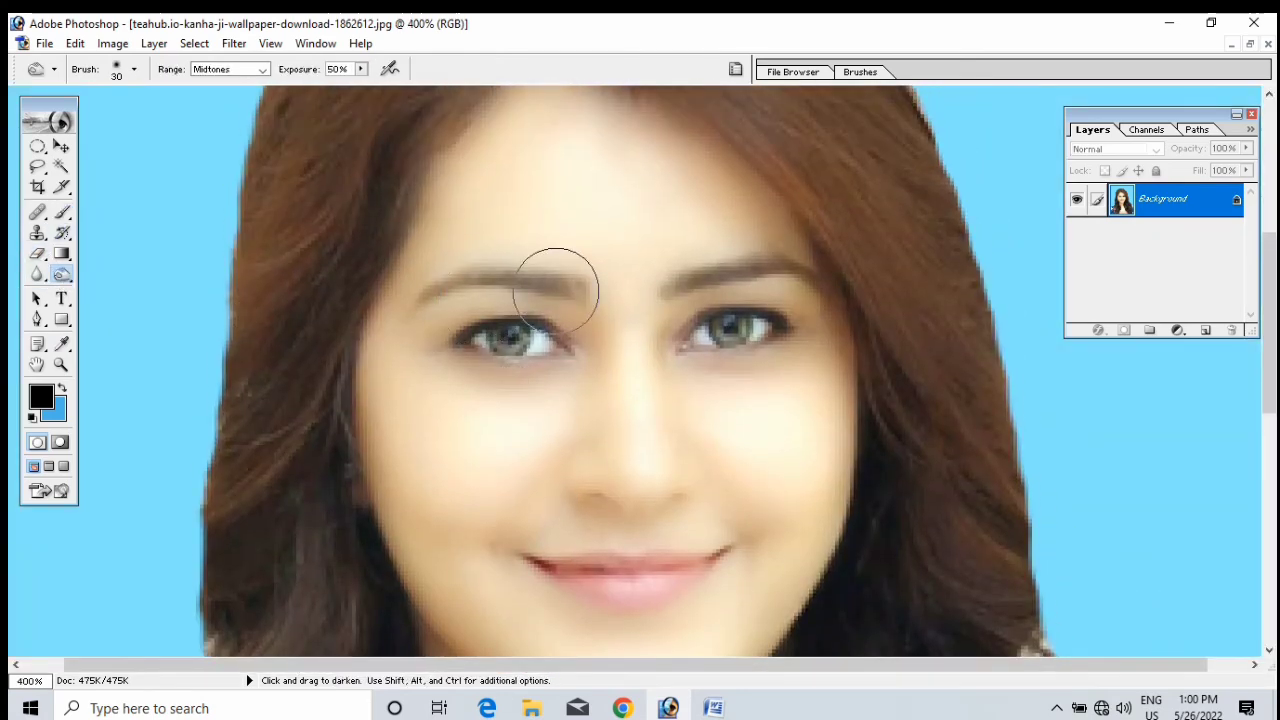
key(bracketleft)
key(bracketleft)
drag(580, 285, 432, 286)
mouse_move(686, 279)
mouse_down()
mouse_move(759, 270)
mouse_move(757, 307)
mouse_up()
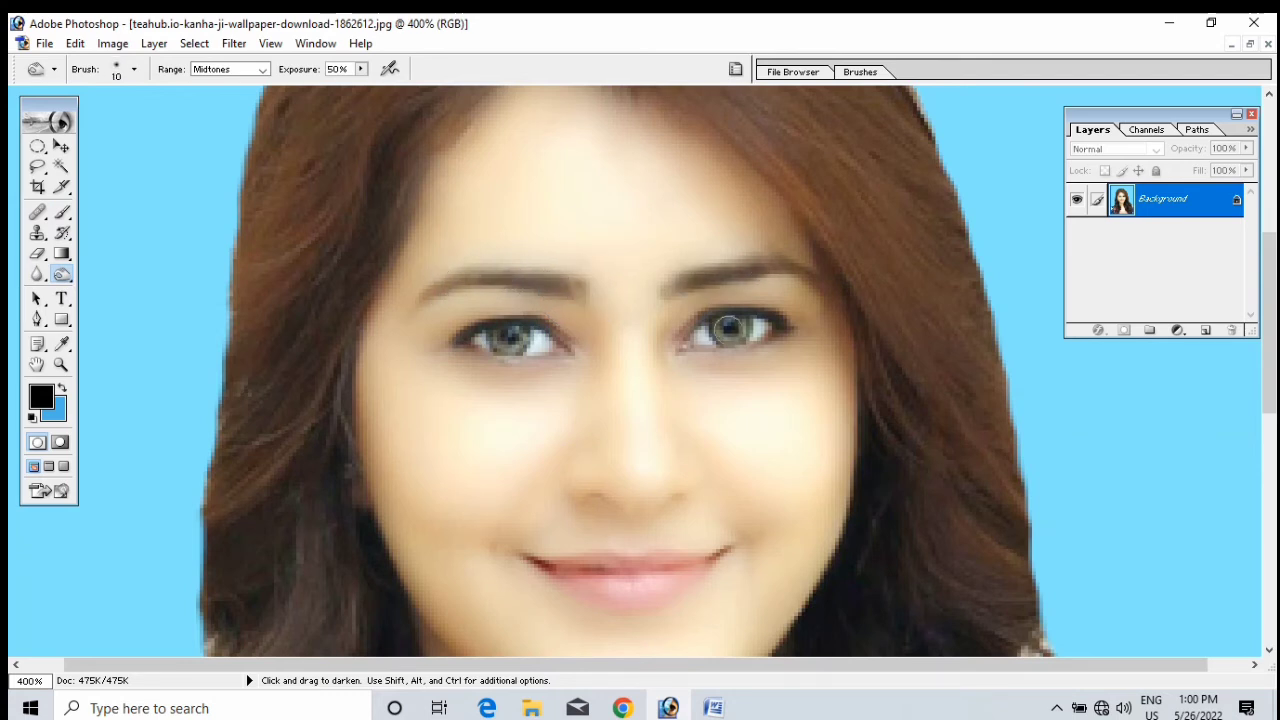
click(510, 336)
Darken the hair from the crown down to the curls with the Burn tool, using brush sizes 50 to 60
key(ctrl+alt+0)
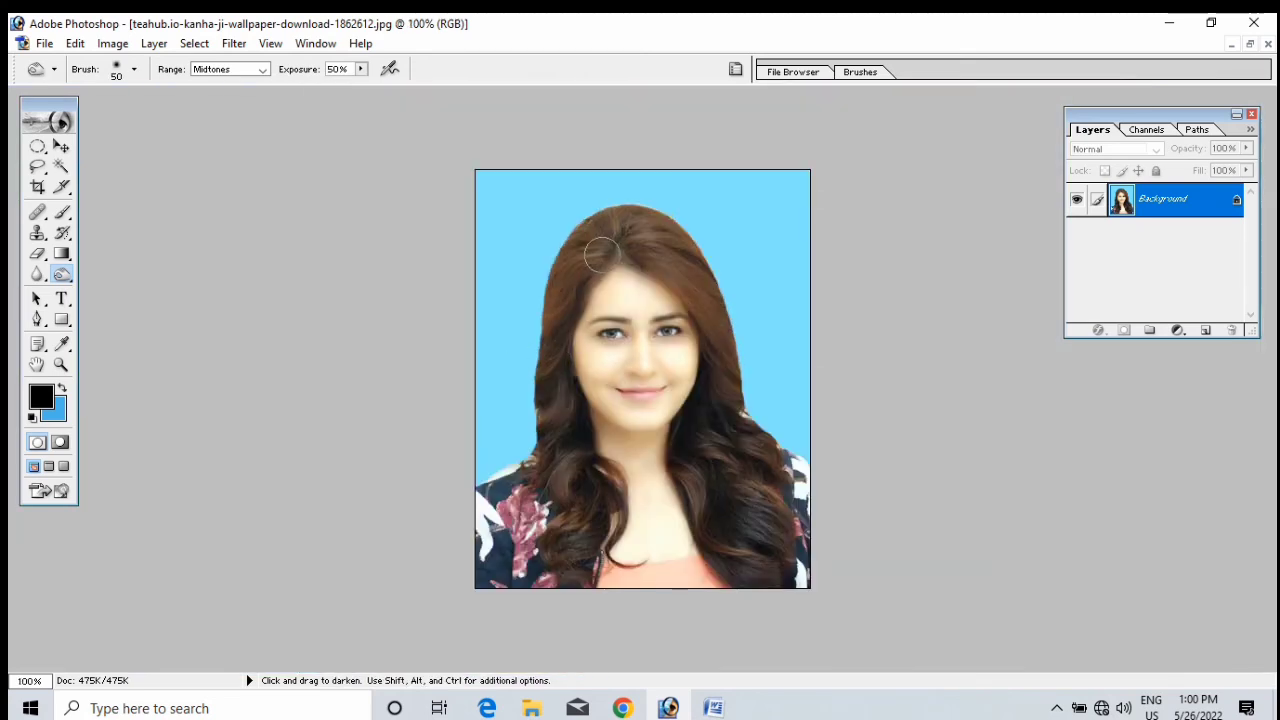
mouse_move(611, 234)
mouse_down()
mouse_move(567, 292)
mouse_move(612, 227)
mouse_move(691, 280)
mouse_move(755, 516)
mouse_move(728, 494)
mouse_move(721, 508)
mouse_move(750, 542)
mouse_up()
key(ctrl+plus)
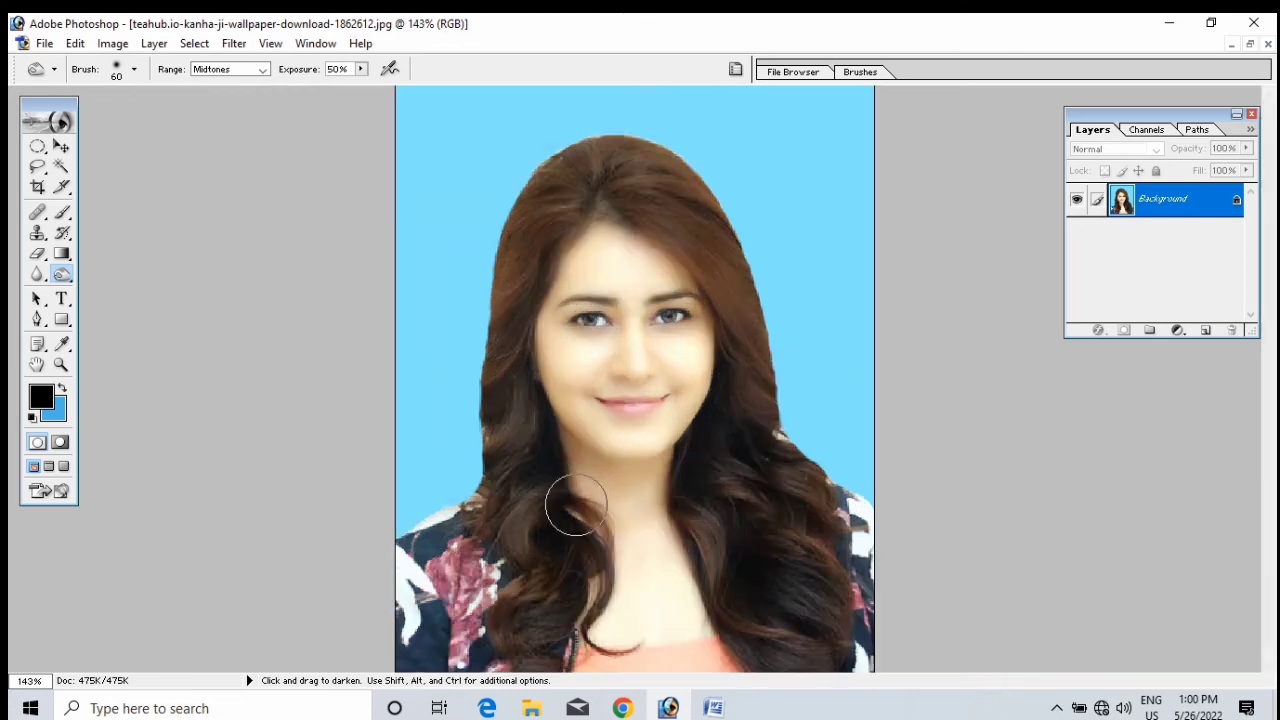
Select the whole canvas and apply a thin black stroke around the edge of the portrait
key(ctrl+minus)
key(ctrl+minus)
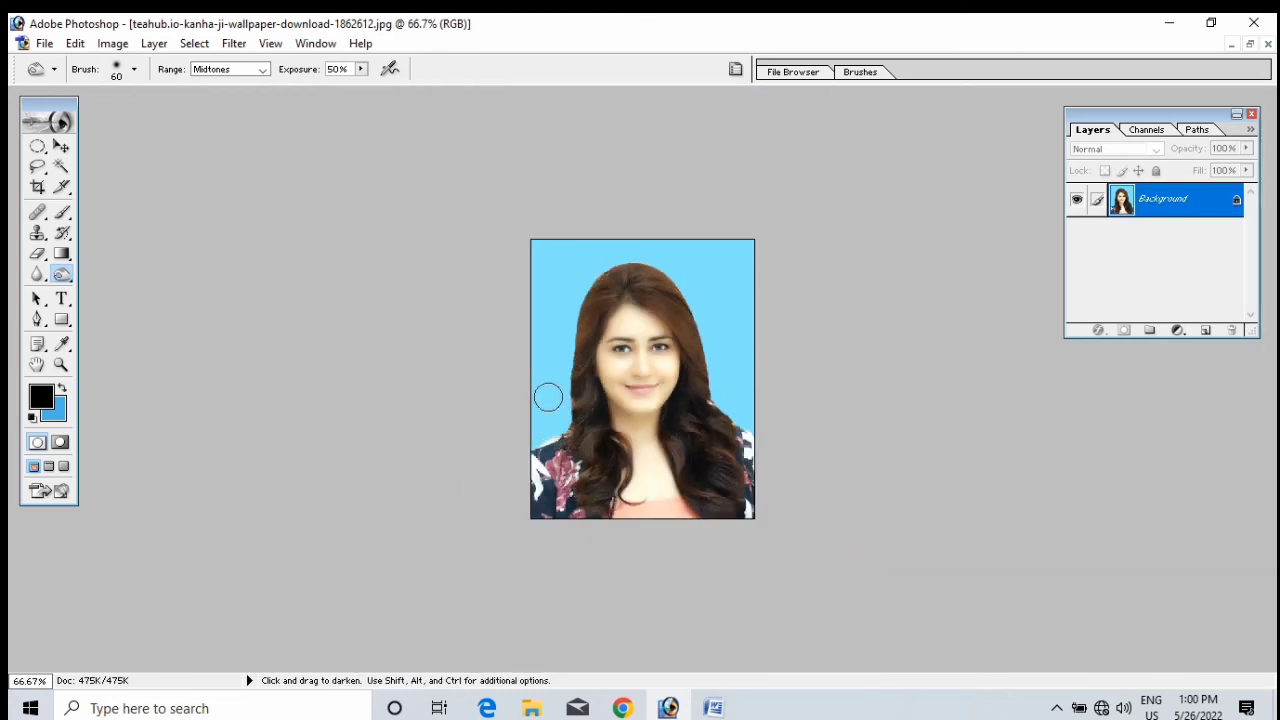
key(ctrl+a)
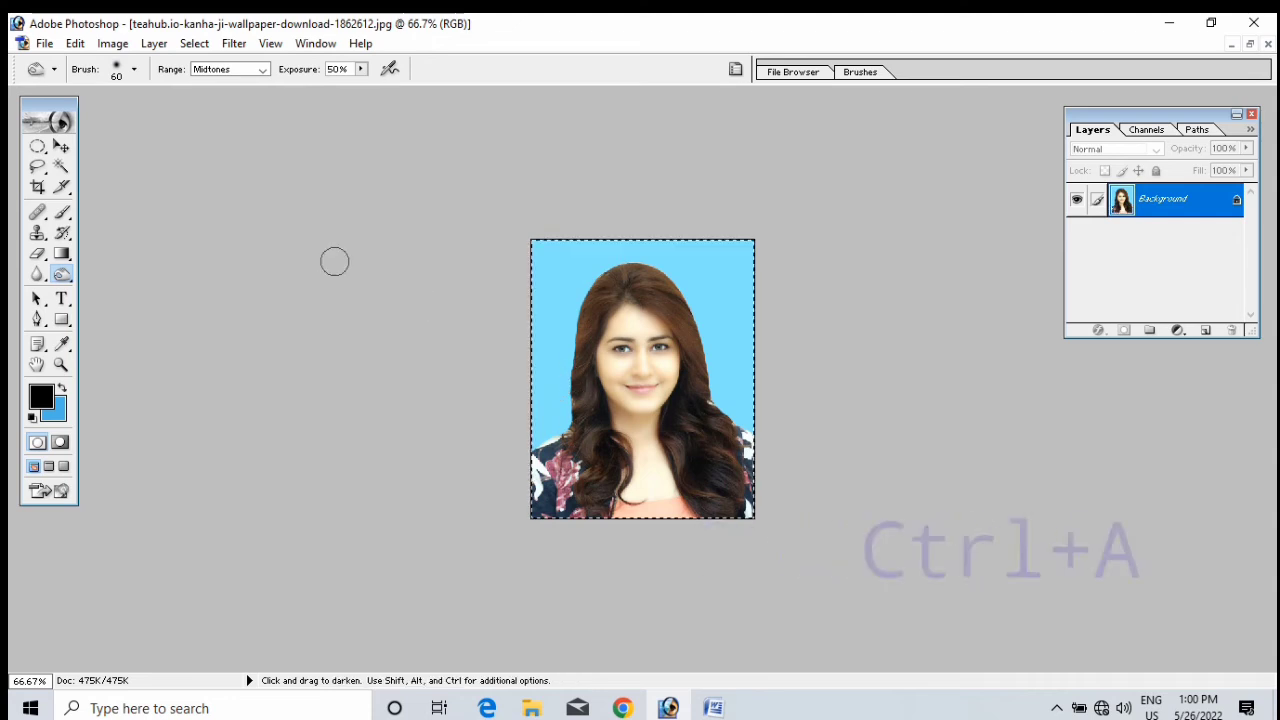
click(44, 43)
mouse_move(75, 43)
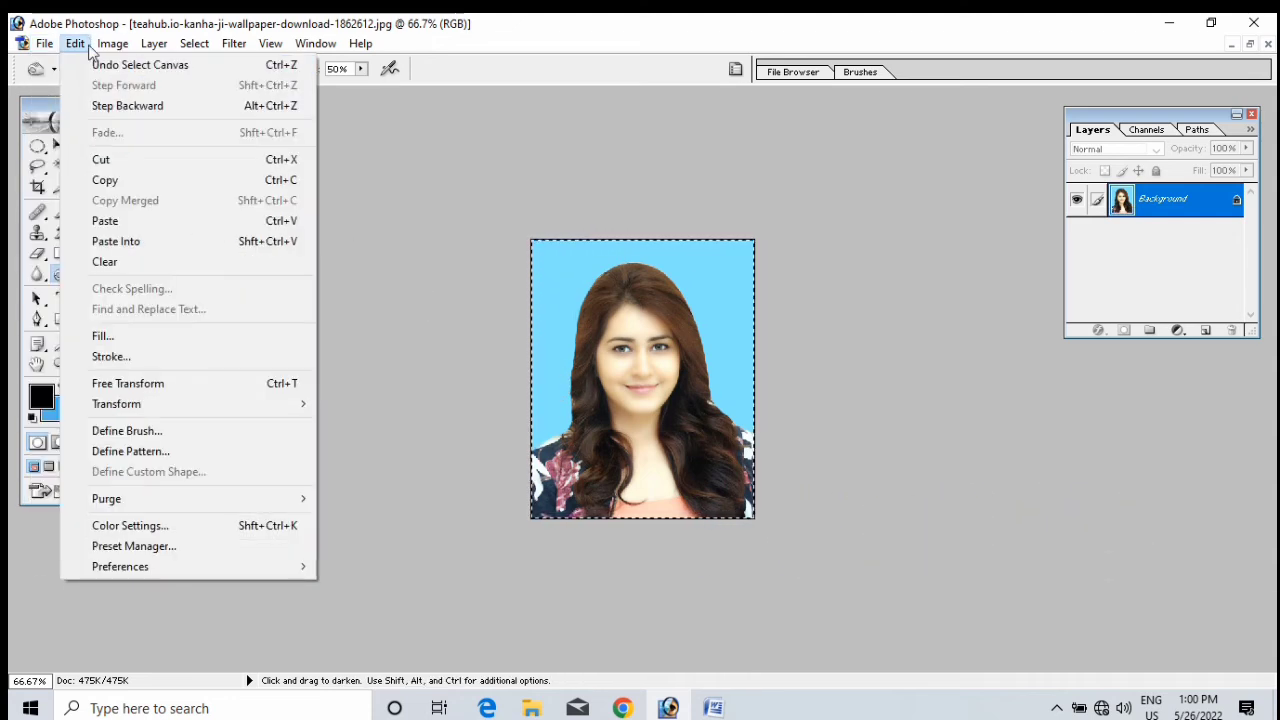
click(108, 357)
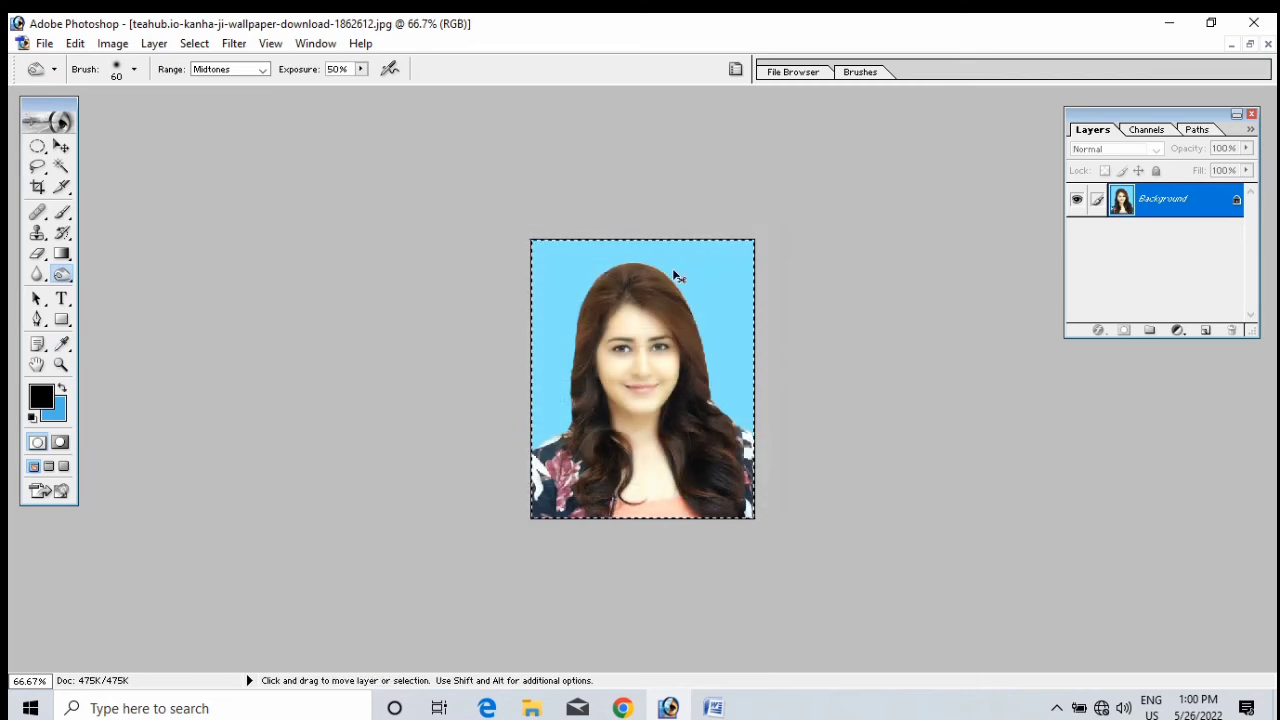
key(ctrl+minus)
key(ctrl+minus)
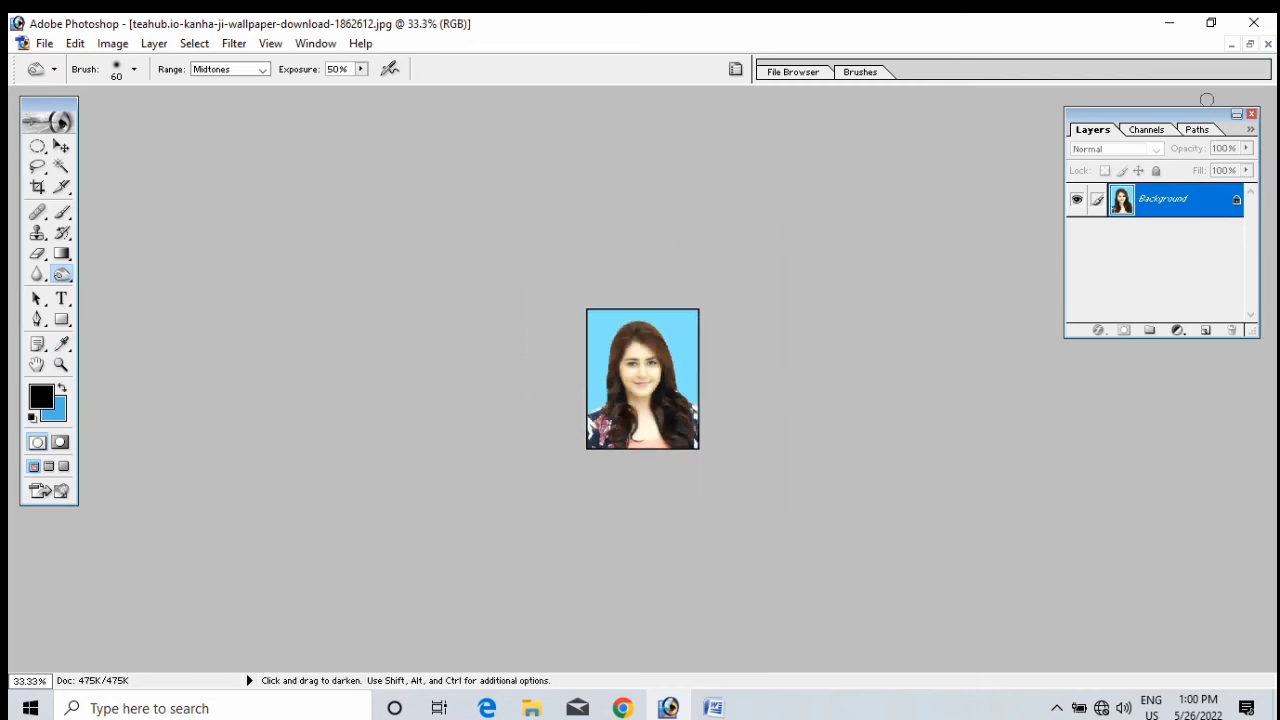
Create a new document from the A4 preset, 210 by 297 mm, in RGB Color with white contents
click(1250, 44)
key(ctrl+n)
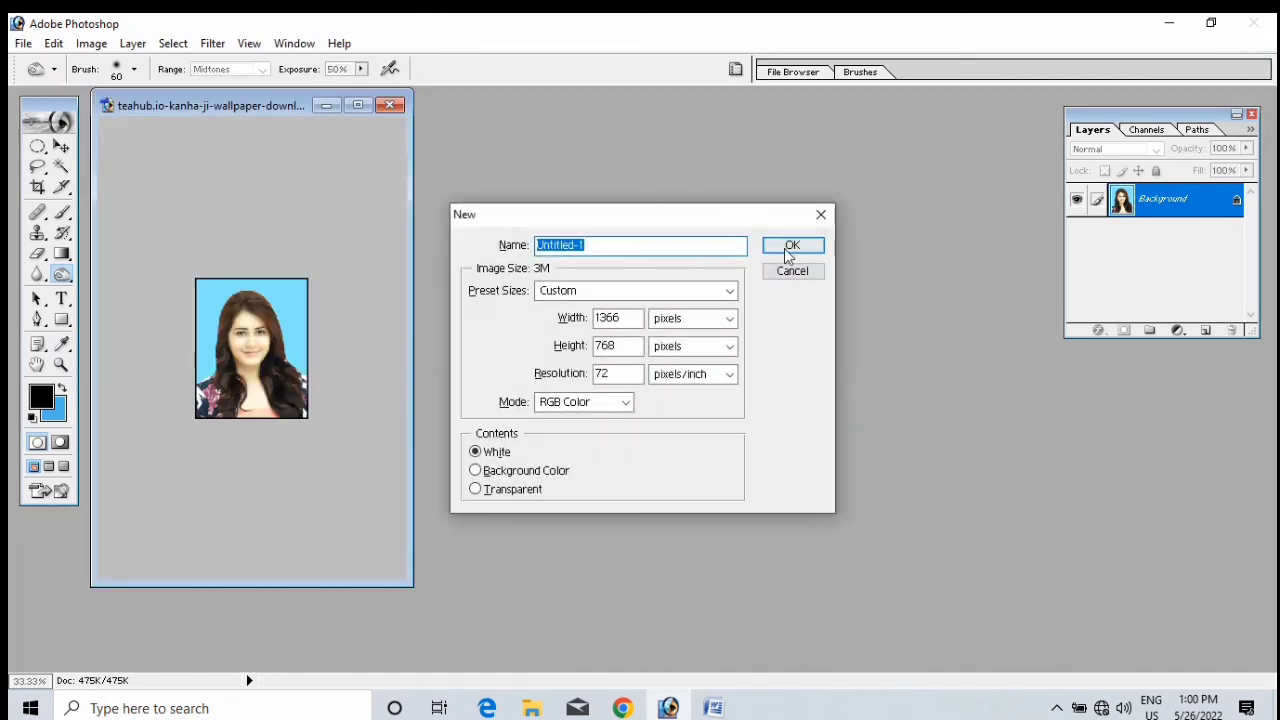
click(648, 291)
click(600, 424)
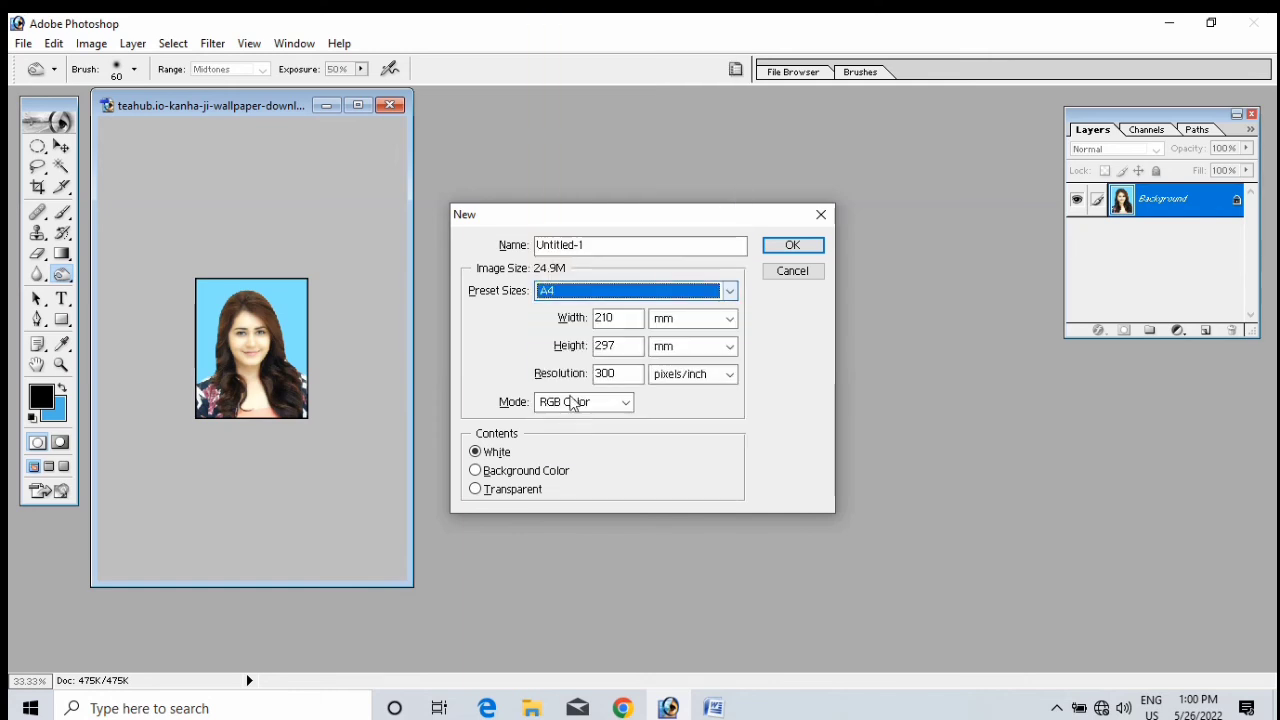
click(605, 373)
click(790, 246)
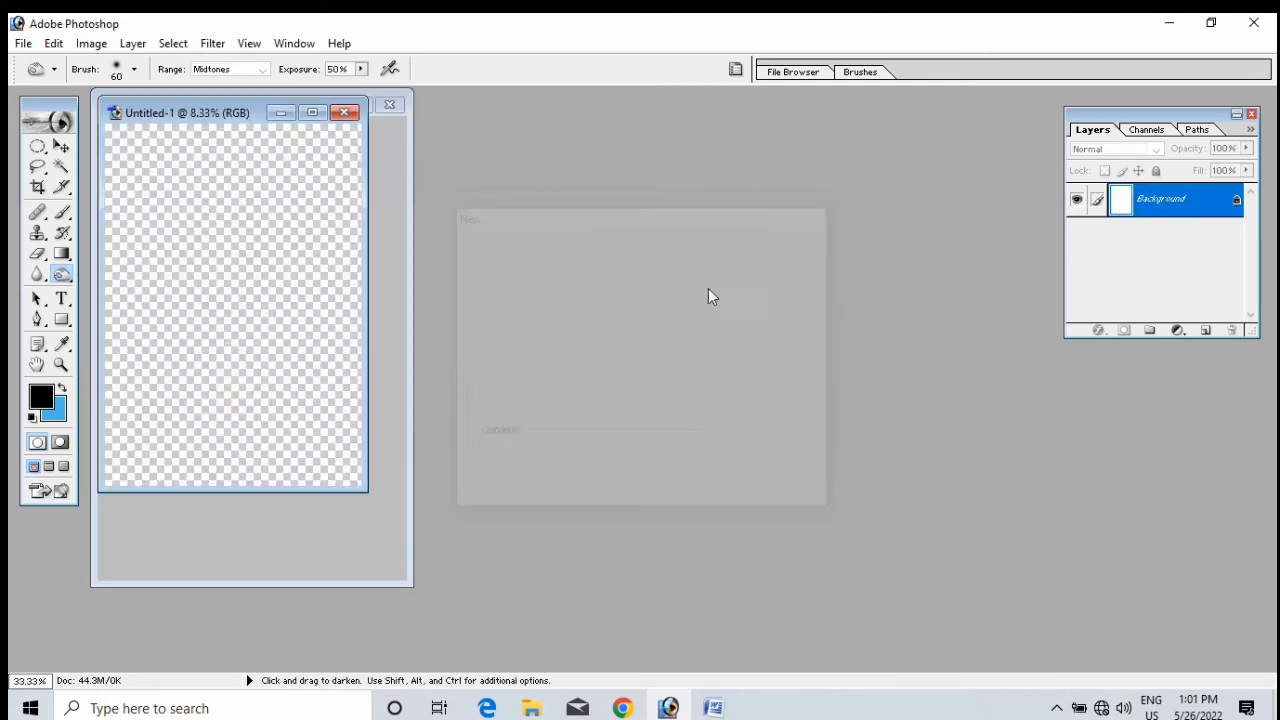
Place the blank A4 page beside the portrait, copy the portrait onto it with the Move tool, and maximize the A4 document
drag(541, 131, 604, 123)
click(61, 147)
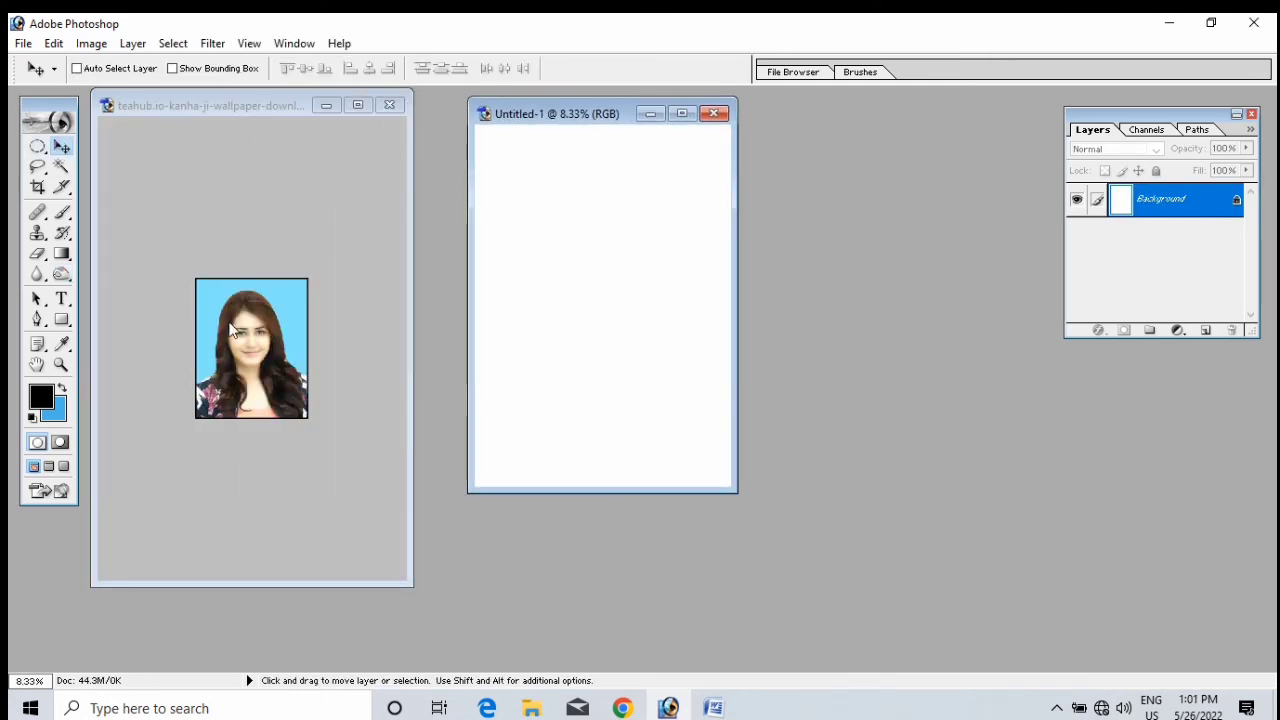
drag(234, 332, 562, 258)
click(681, 113)
key(ctrl+plus)
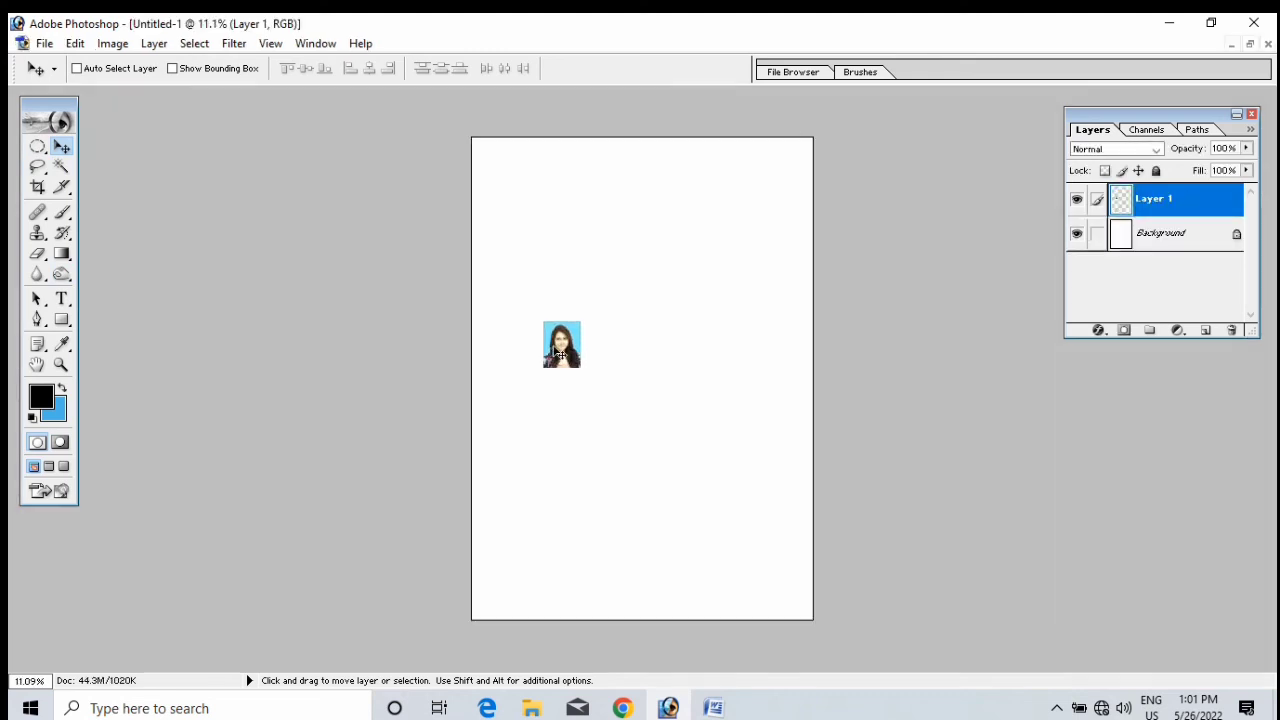
Move the portrait to the upper-left corner of the A4 page and enlarge it slightly with Free Transform
drag(562, 350, 550, 190)
key(ctrl+t)
key(Return)
Duplicate the portrait and shift the copy right, leaving a small gap beside the first one
key(Right)
key(Right)
key(Right)
key(Right)
key(Right)
key(Right)
key(Right)
key(Right)
key(Right)
key(Right)
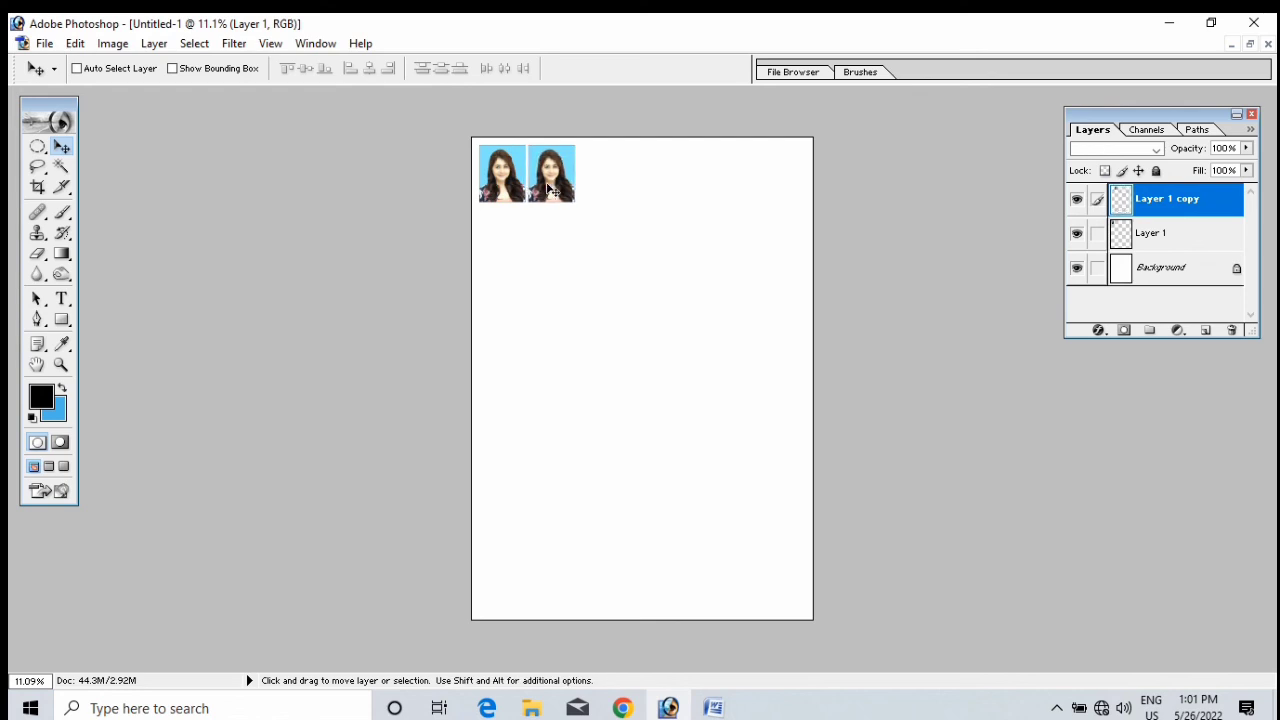
Add a third portrait to the right of the second with an equal gap, and merge the three portrait layers into one
drag(573, 198, 623, 198)
key(Right)
key(Right)
key(Right)
key(Right)
key(Right)
key(Right)
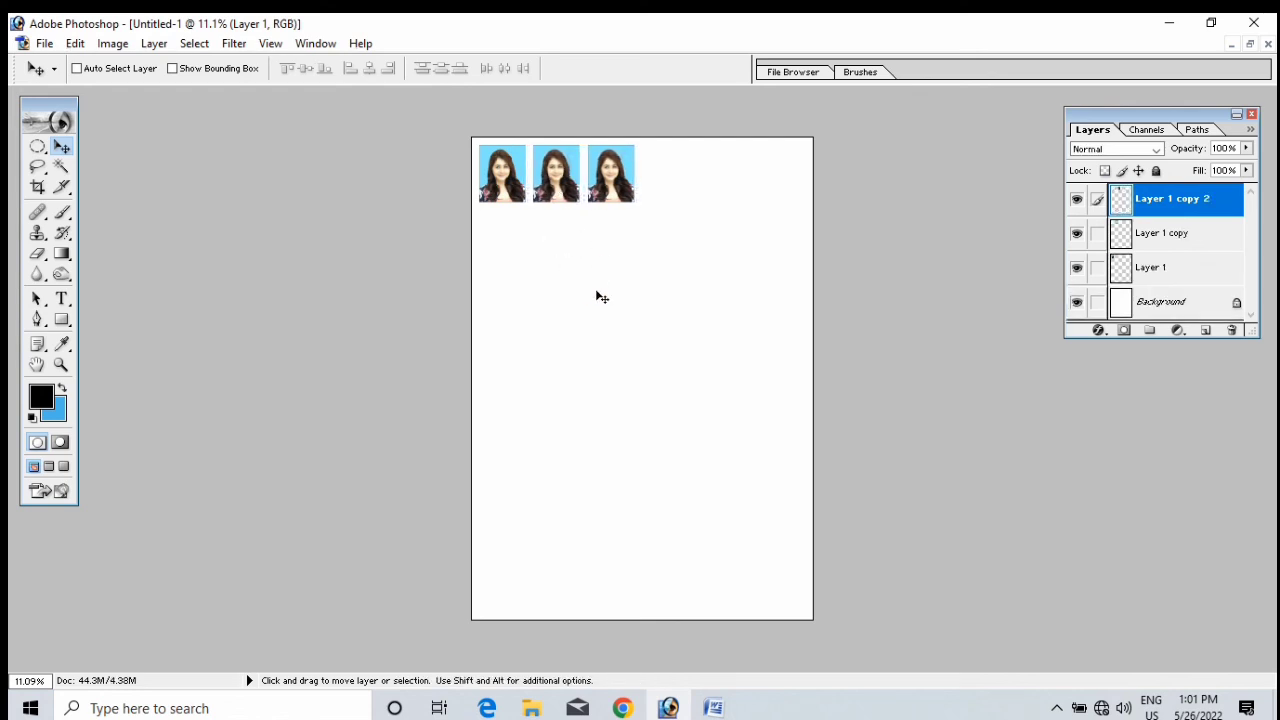
key(ctrl+e)
key(ctrl+e)
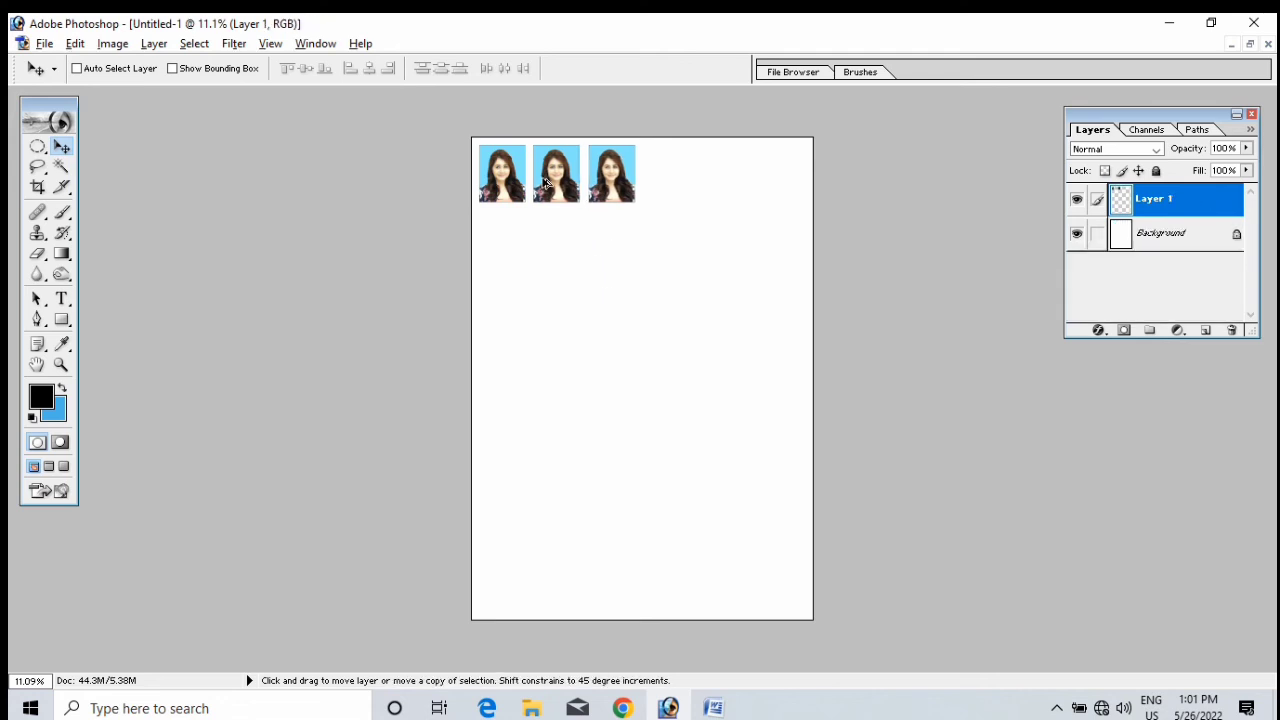
Duplicate the three-portrait row, shift the copy right to form an evenly spaced row of six, and merge both layers
drag(542, 180, 691, 178)
key(Right)
key(Right)
key(Right)
key(Right)
key(Right)
key(Right)
key(Right)
key(Right)
key(Right)
key(Right)
key(Right)
key(Right)
key(Right)
key(Right)
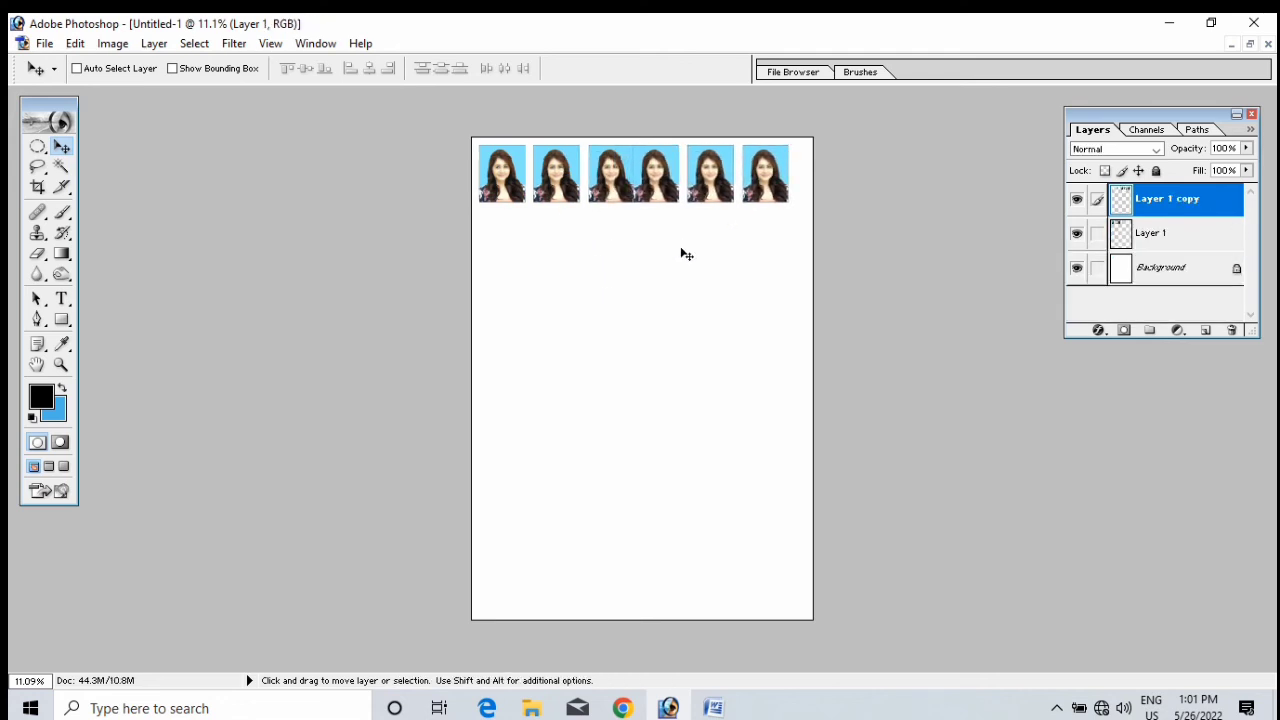
key(Right)
key(Right)
key(Right)
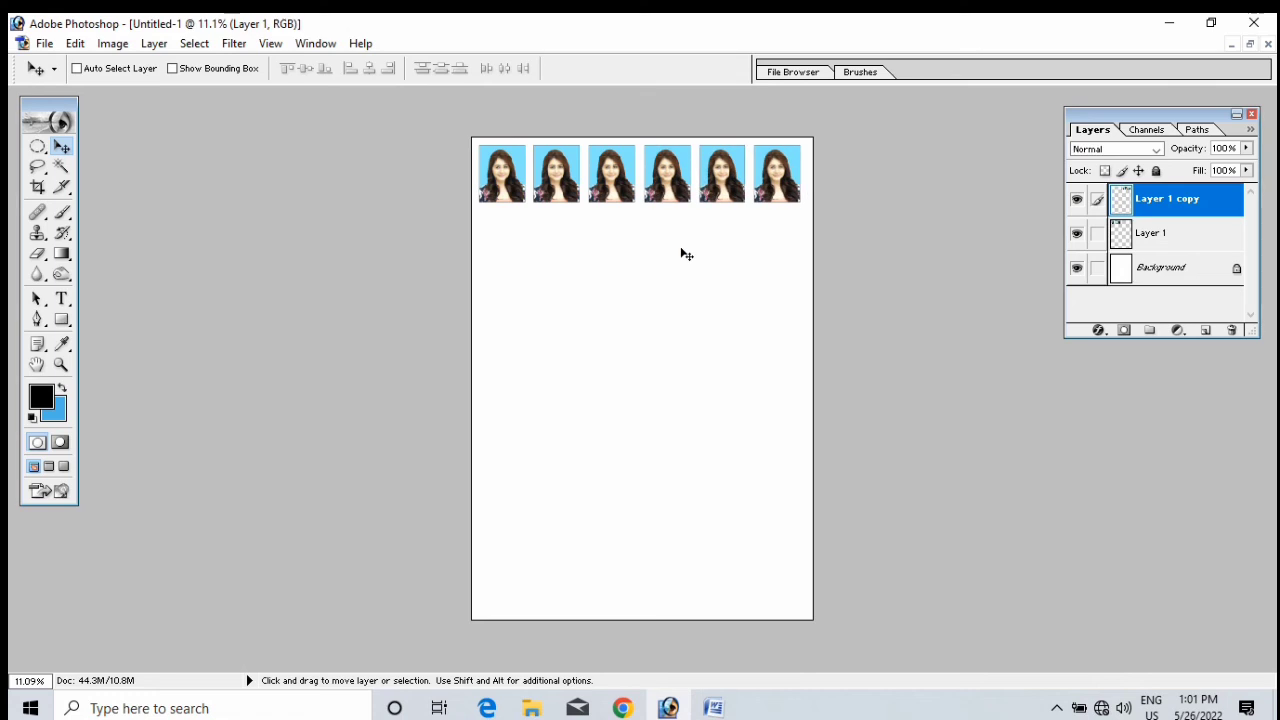
key(ctrl+e)
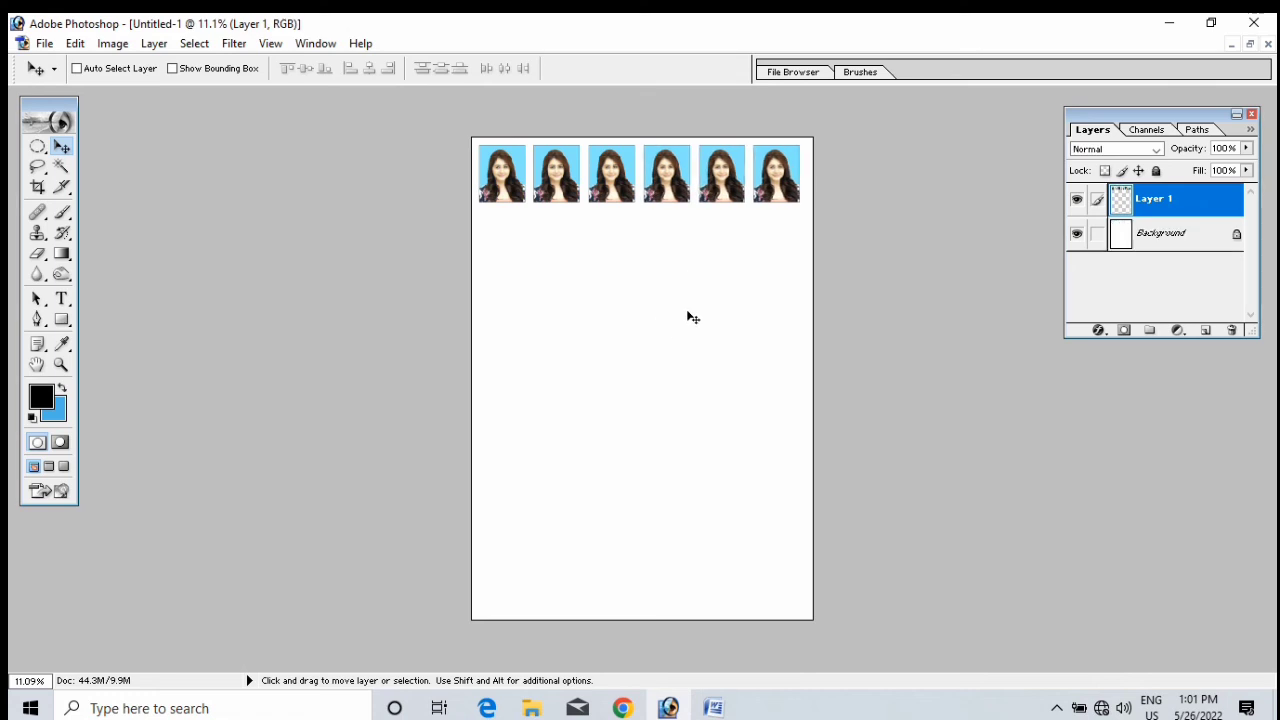
Start saving the six-portrait A4 sheet as a new file
click(45, 44)
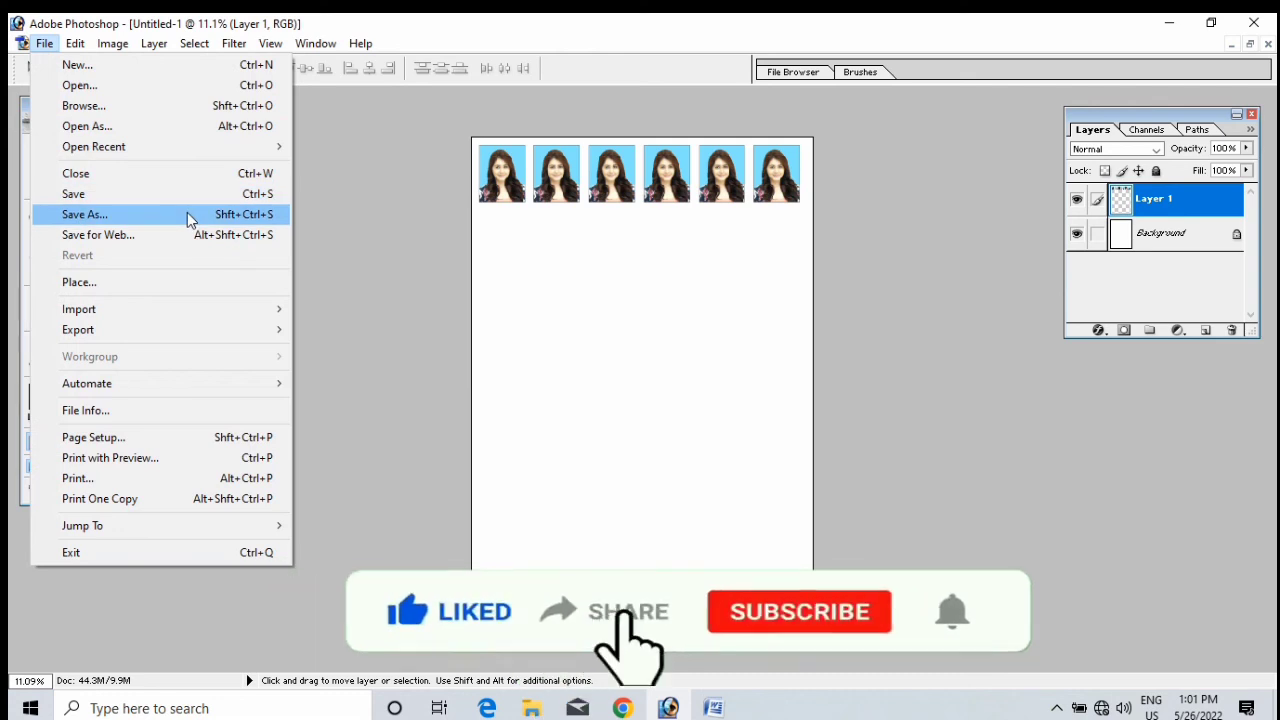